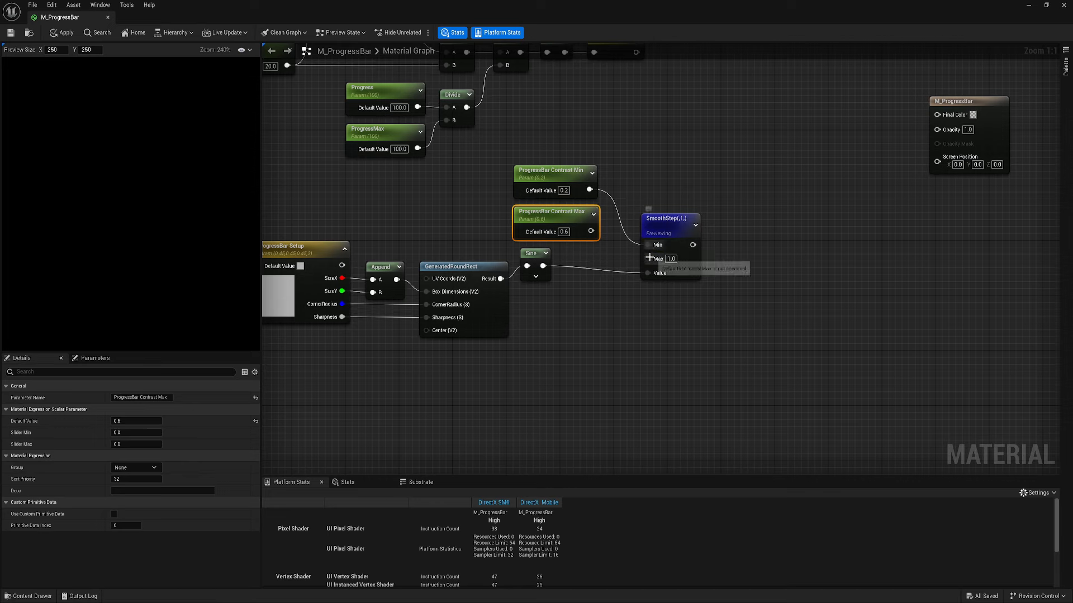
# Step: Connect the ProgressBar Contrast Max parameter to the SmoothStep node's Max input and stop previewing that node
pyautogui.moveTo(648, 261); pyautogui.dragTo(591, 232)
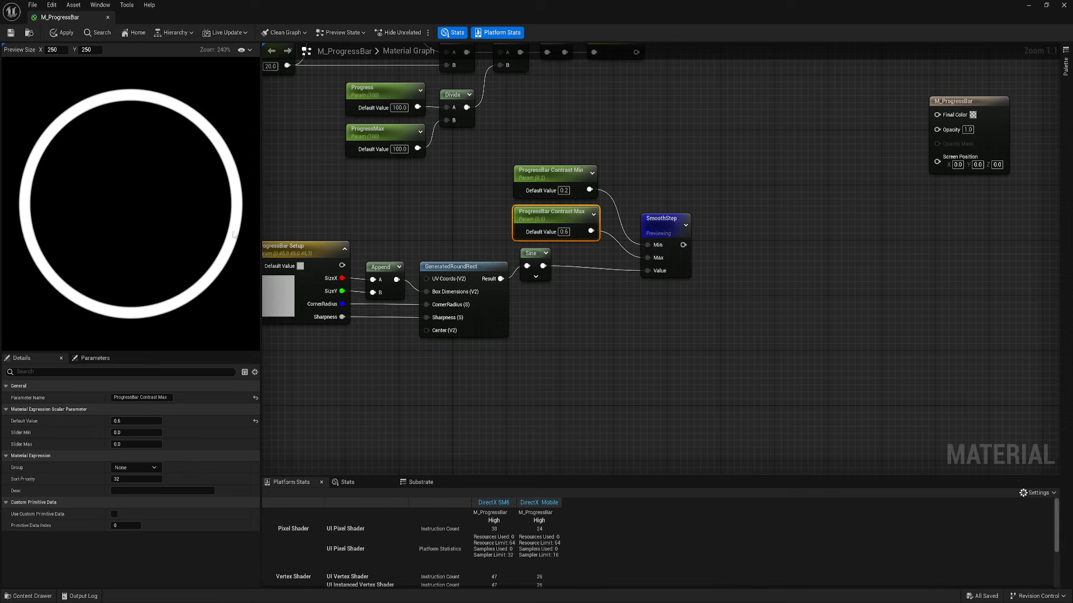
pyautogui.click(661, 226)
pyautogui.press('space')
# Step: Arrange the contrast, Sine and SmoothStep nodes compactly and route the SmoothStep output into a named reroute called ProgressBar
pyautogui.moveTo(538, 254); pyautogui.dragTo(539, 268)
pyautogui.moveTo(592, 150); pyautogui.dragTo(564, 224)
pyautogui.moveTo(576, 220); pyautogui.dragTo(530, 234)
pyautogui.moveTo(664, 223)
pyautogui.mouseDown()
pyautogui.moveTo(604, 222)
pyautogui.moveTo(657, 234)
pyautogui.mouseUp()
pyautogui.click(732, 273)
pyautogui.press('Return')
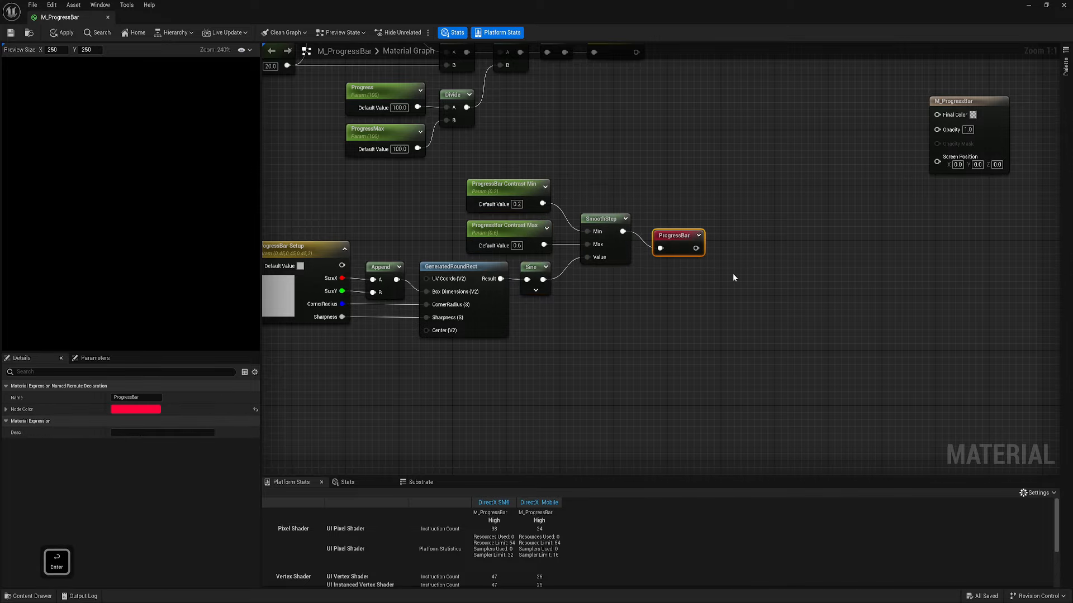
pyautogui.click(732, 274)
# Step: Add a Lerp node in the empty graph space just before the M_ProgressBar output node
pyautogui.scroll(-2, 584, 151)
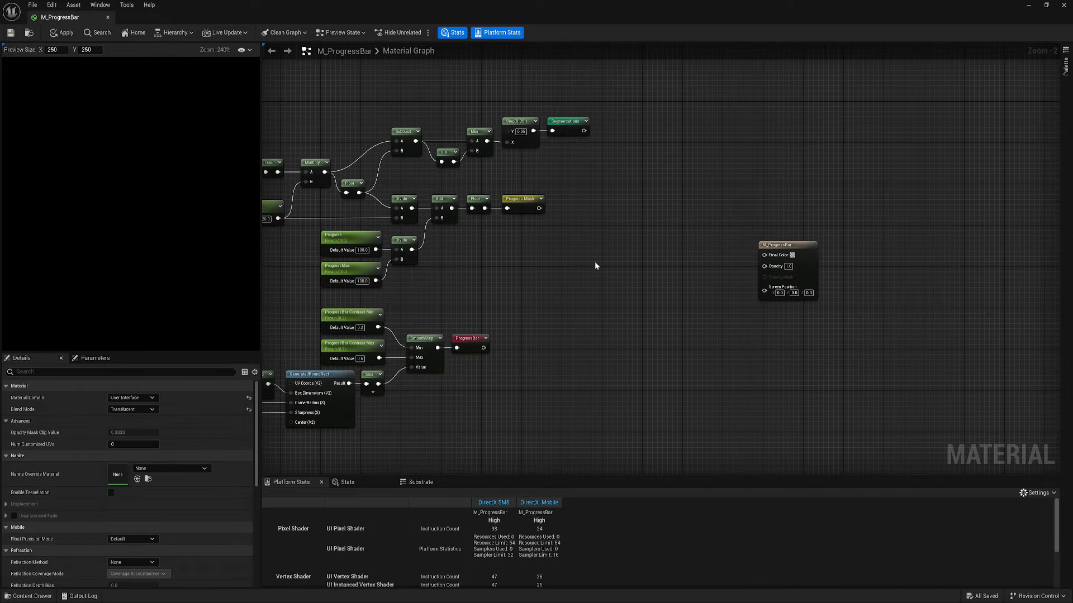
pyautogui.moveTo(676, 279); pyautogui.dragTo(620, 271, button='right')
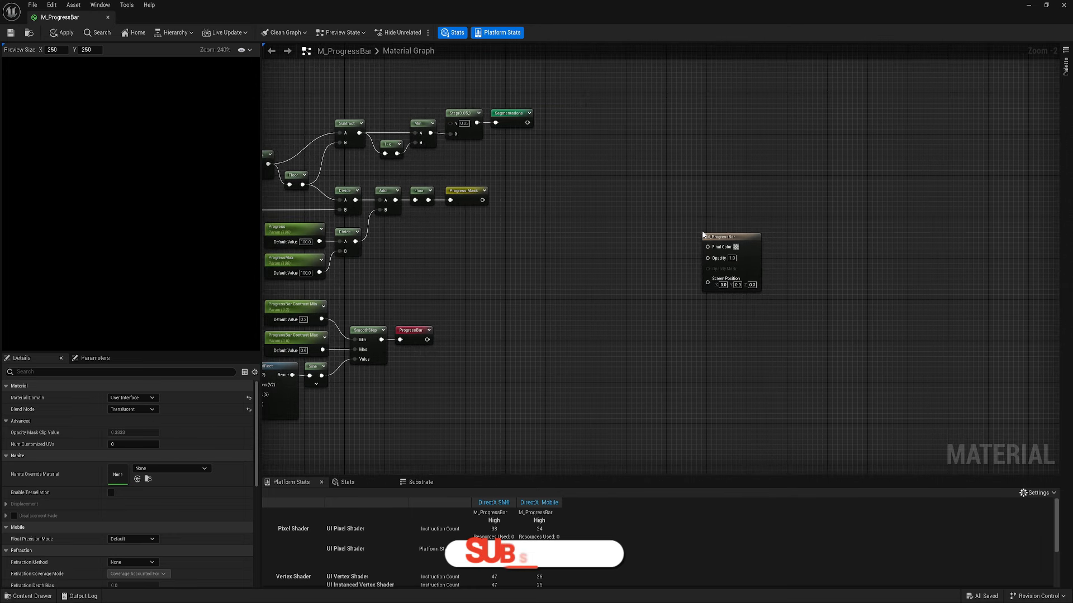
pyautogui.click(748, 246)
pyautogui.scroll(2, 639, 239)
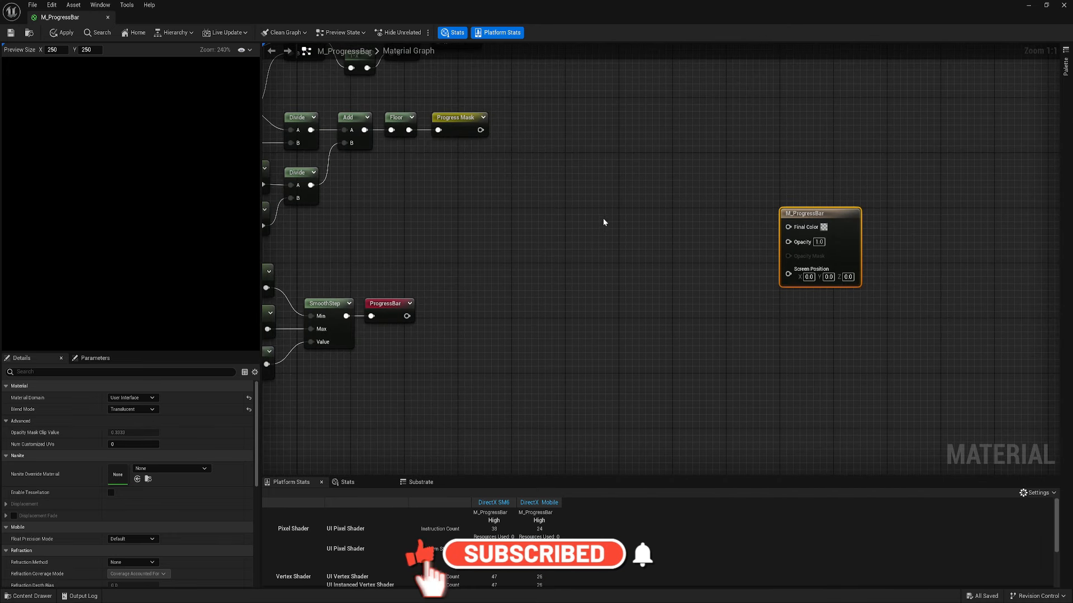
pyautogui.click(647, 198)
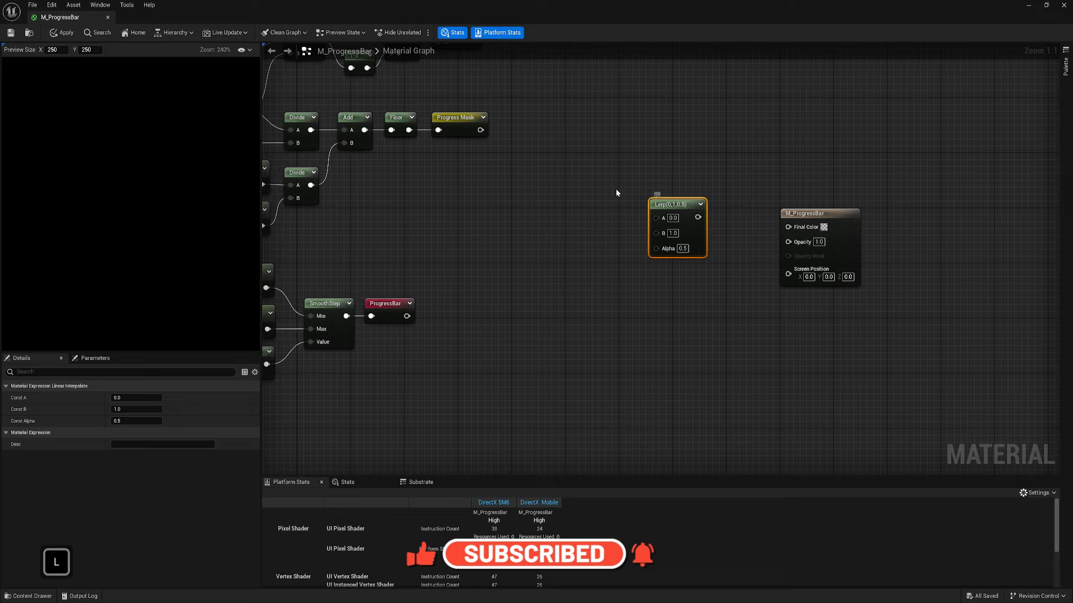
# Step: Add a vector parameter before the Lerp node and name it Background Color
pyautogui.moveTo(616, 192); pyautogui.dragTo(665, 245, button='right')
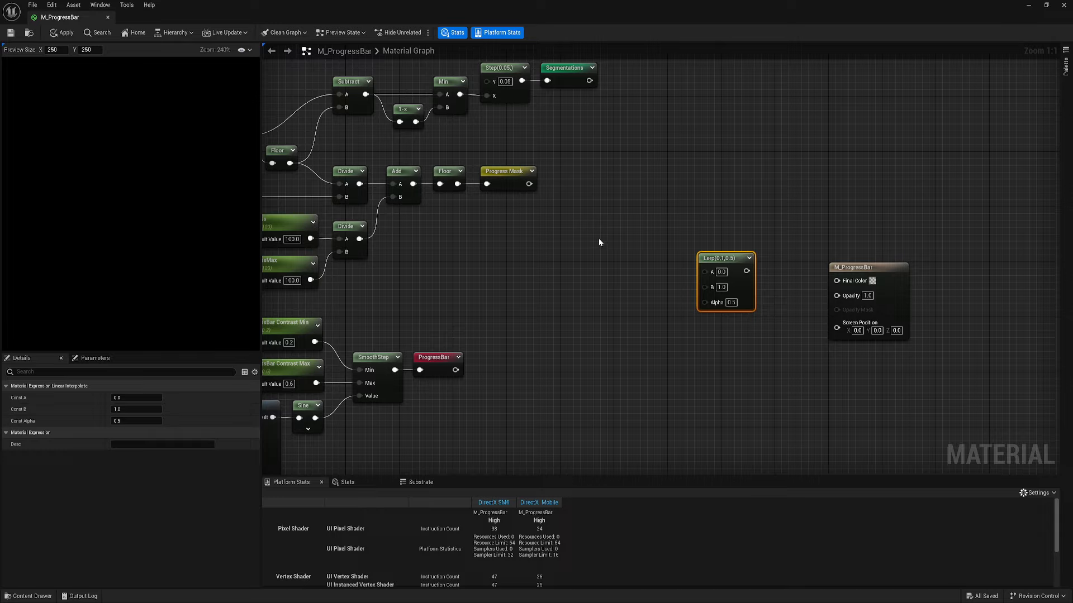
pyautogui.moveTo(598, 249); pyautogui.dragTo(624, 268, button='right')
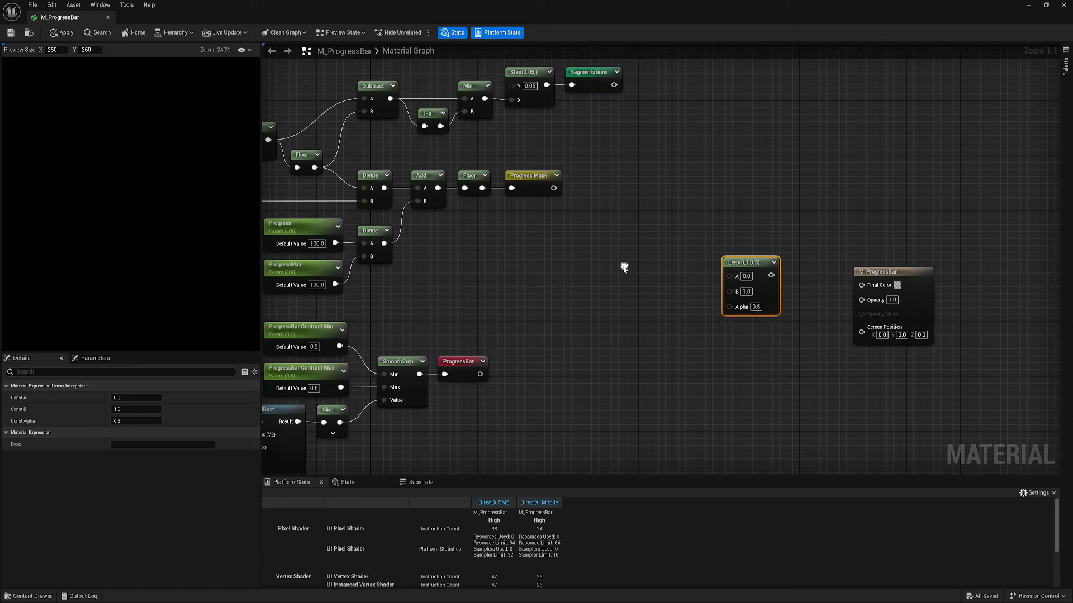
pyautogui.rightClick(609, 228)
pyautogui.click(672, 264)
pyautogui.write('Background COlor')
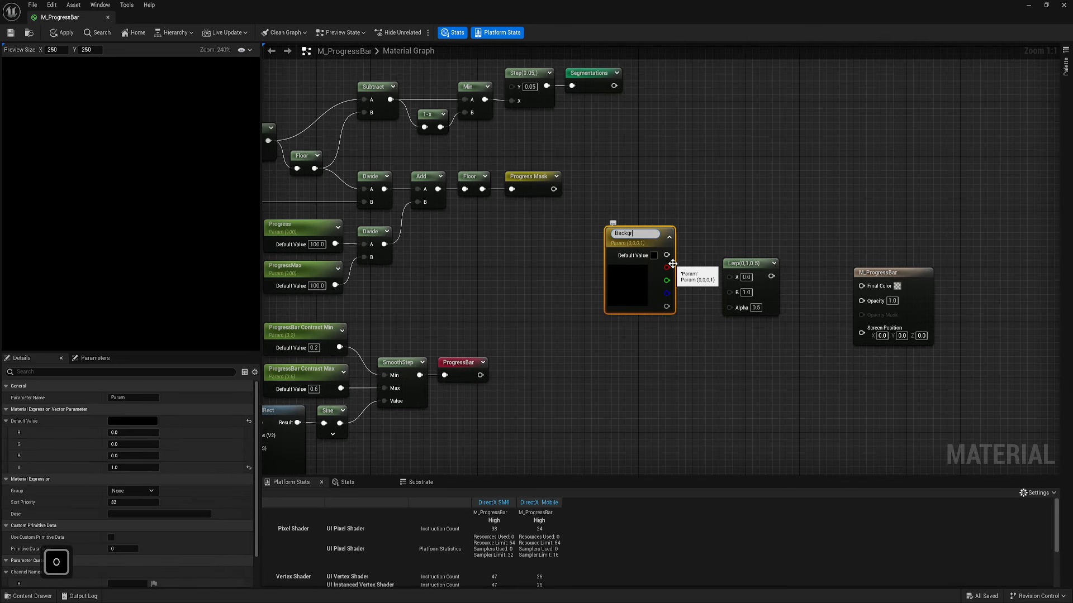
pyautogui.press('Return')
pyautogui.click(139, 397)
pyautogui.press('BackSpace')
pyautogui.write('ound COlor')
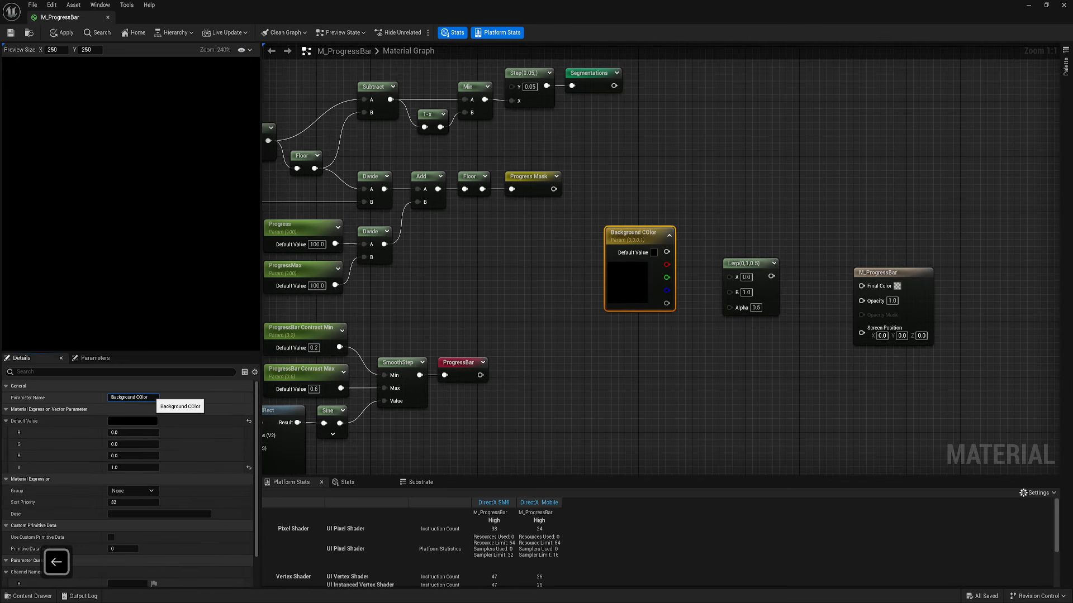
pyautogui.press('Return')
# Step: Set Background Color's default to a mid grey with R, G and B at 0.3125, and move the node away from the Lerp
pyautogui.click(118, 423)
pyautogui.moveTo(241, 474); pyautogui.dragTo(241, 463)
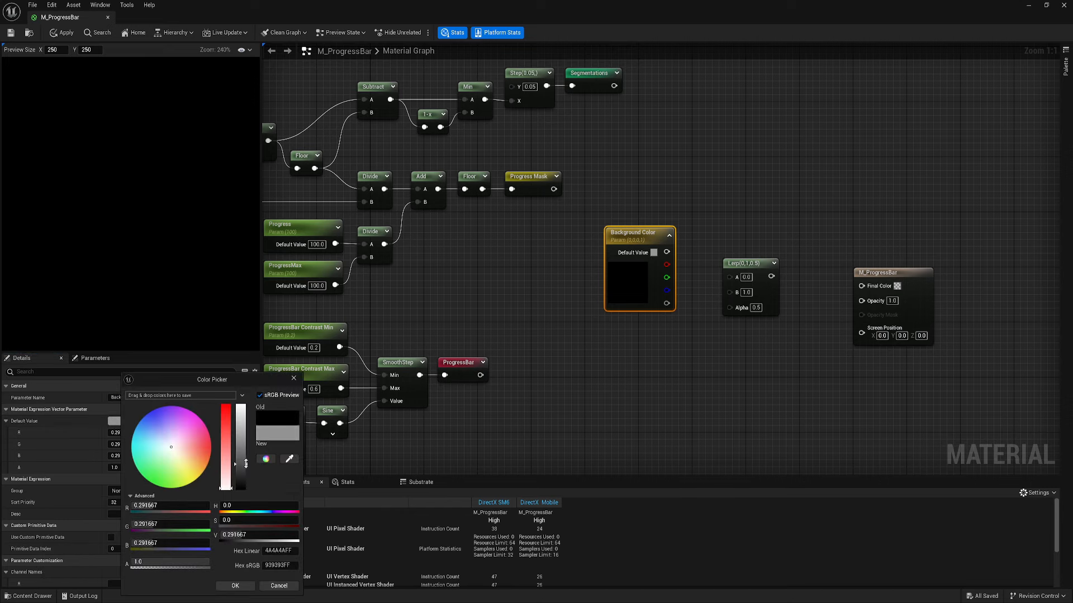
pyautogui.click(235, 585)
pyautogui.moveTo(619, 273); pyautogui.dragTo(605, 258)
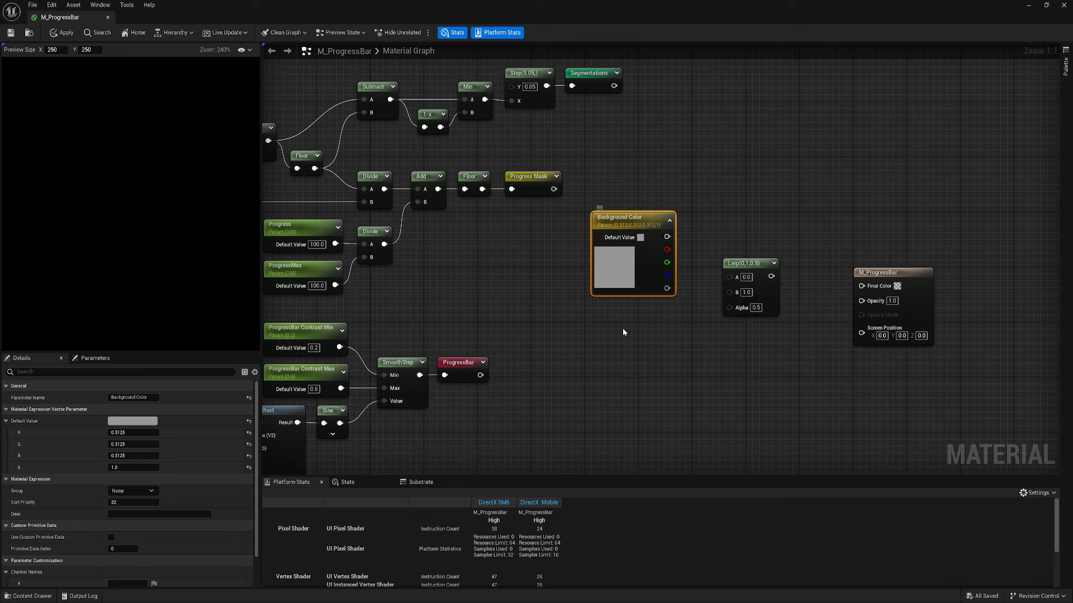
# Step: Add a second vector parameter below Background Color and name it Progress Color
pyautogui.moveTo(623, 327); pyautogui.dragTo(612, 319, button='right')
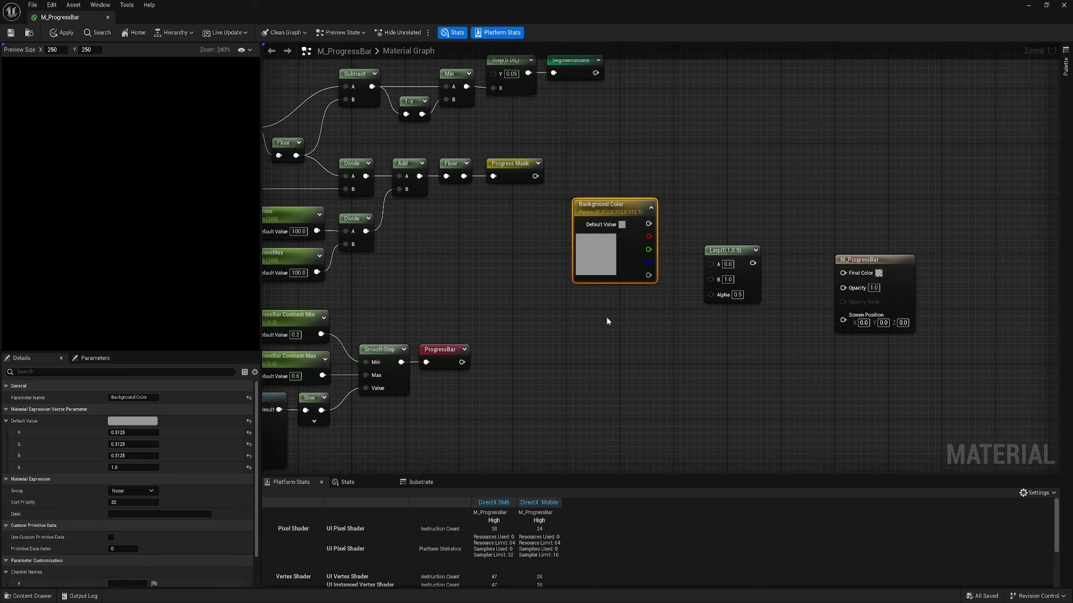
pyautogui.click(605, 317)
pyautogui.rightClick(627, 317)
pyautogui.click(659, 350)
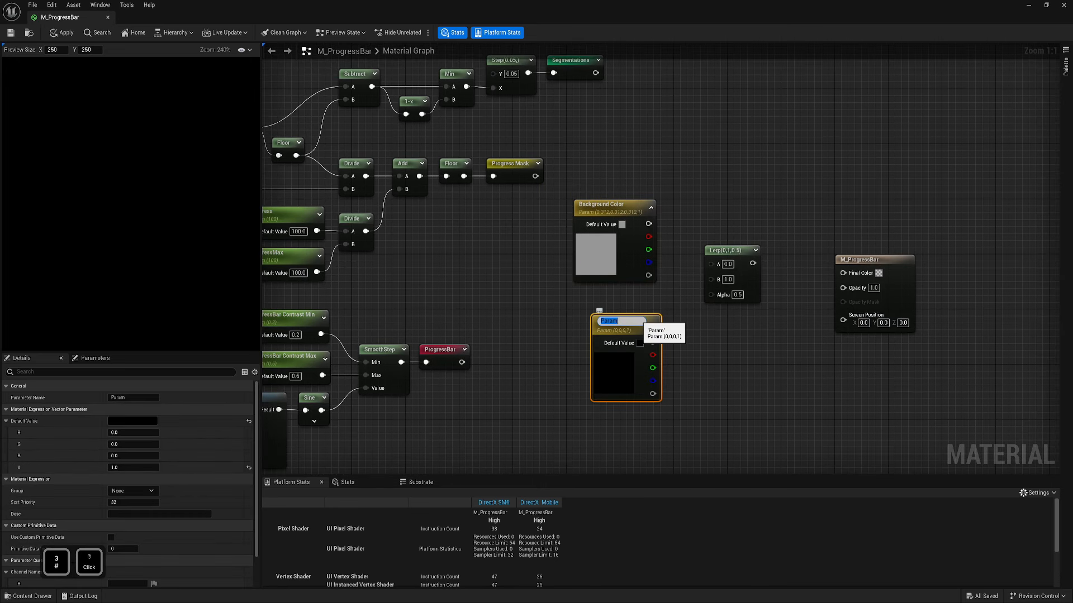
pyautogui.write('Progress Color')
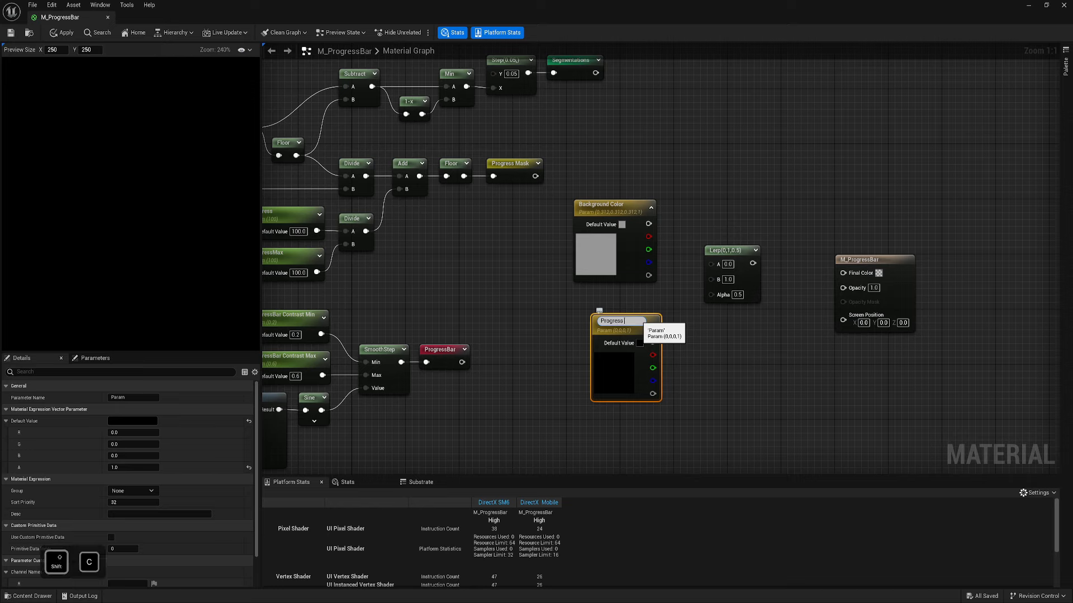
pyautogui.press('Return')
pyautogui.moveTo(636, 324); pyautogui.dragTo(648, 224)
# Step: Set Progress Color's default value to bright green with R 0.082181, G 1.0 and B 0.00757
pyautogui.click(132, 421)
pyautogui.click(154, 475)
pyautogui.click(248, 585)
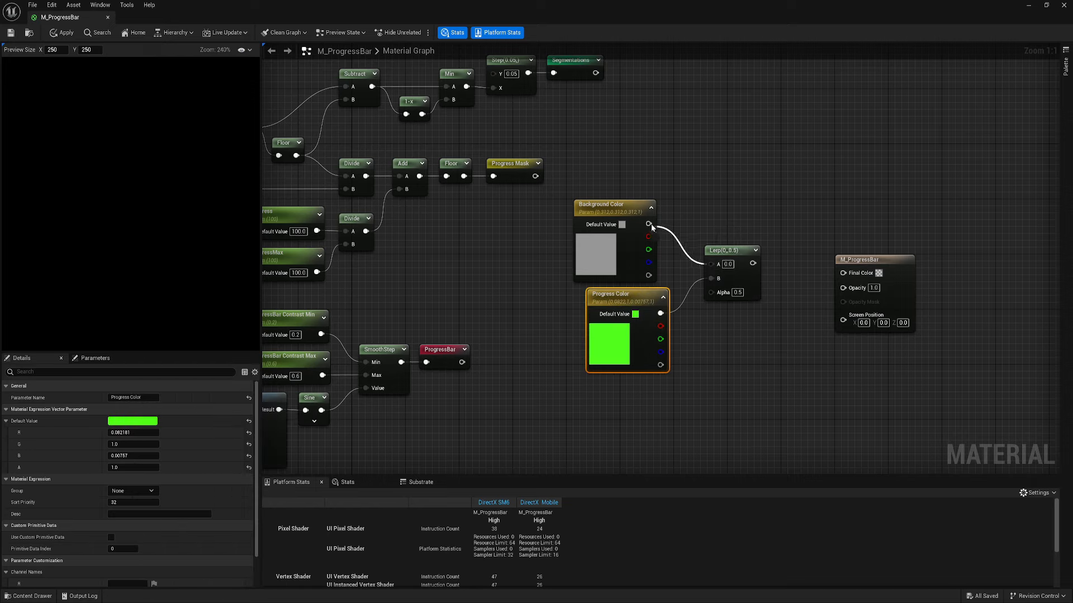
# Step: Wire Background Color to Lerp A and Progress Color to Lerp B, and connect the Lerp output to Final Color
pyautogui.moveTo(662, 296); pyautogui.dragTo(648, 296)
pyautogui.moveTo(733, 250); pyautogui.dragTo(727, 285)
pyautogui.keyDown('shift'); pyautogui.moveTo(575, 407); pyautogui.dragTo(674, 262); pyautogui.keyUp('shift')
pyautogui.moveTo(755, 313); pyautogui.dragTo(843, 273)
# Step: Place usages of the named reroutes Progress Mask, ProgressBar and Segmentations below the color parameters
pyautogui.moveTo(711, 404); pyautogui.dragTo(689, 364, button='right')
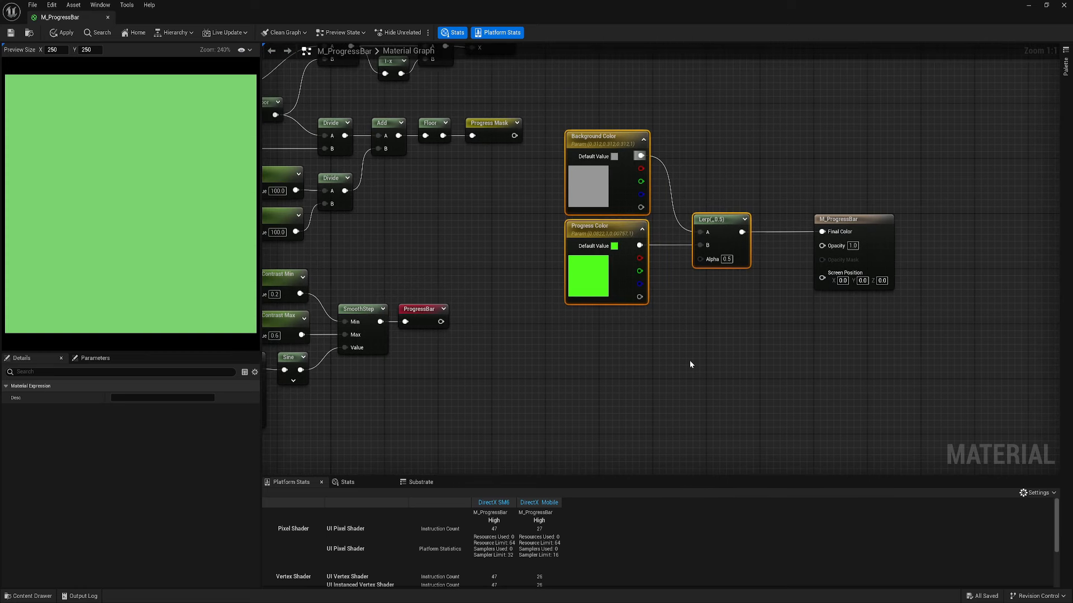
pyautogui.rightClick(572, 360)
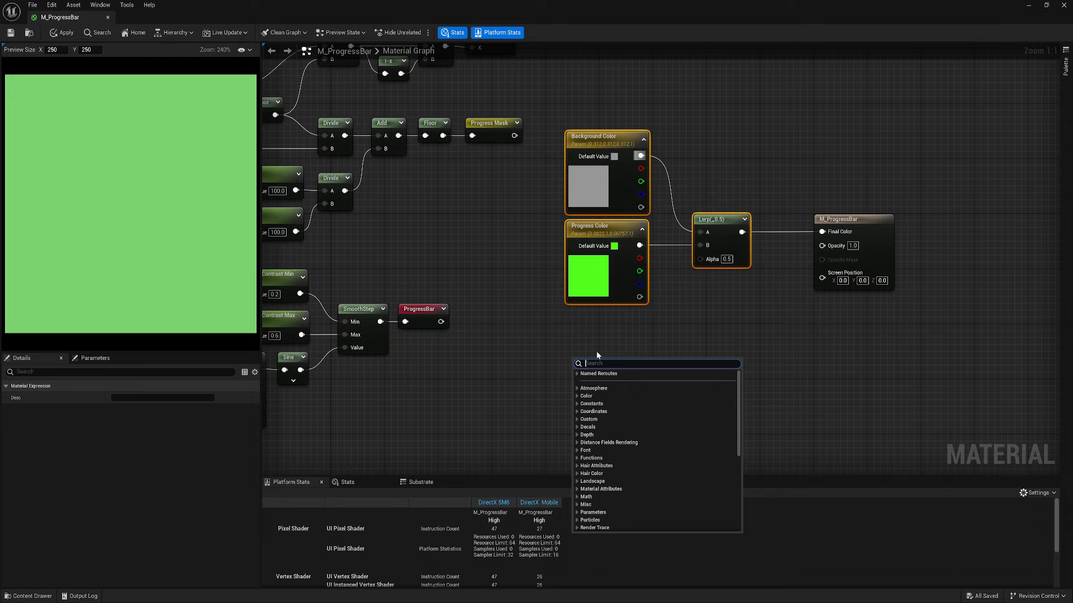
pyautogui.click(578, 373)
pyautogui.click(636, 383)
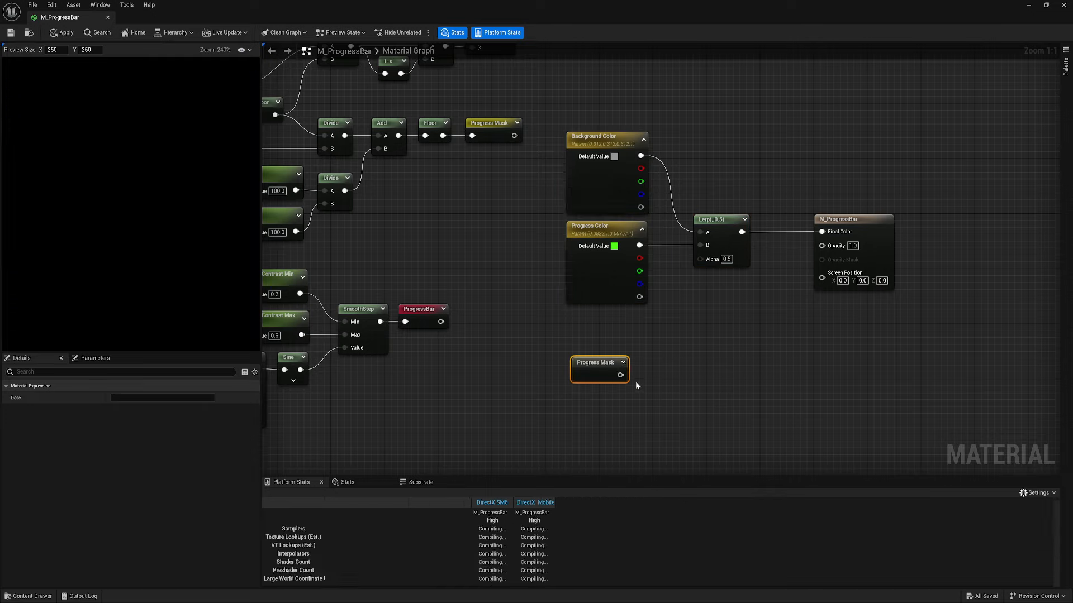
pyautogui.rightClick(588, 398)
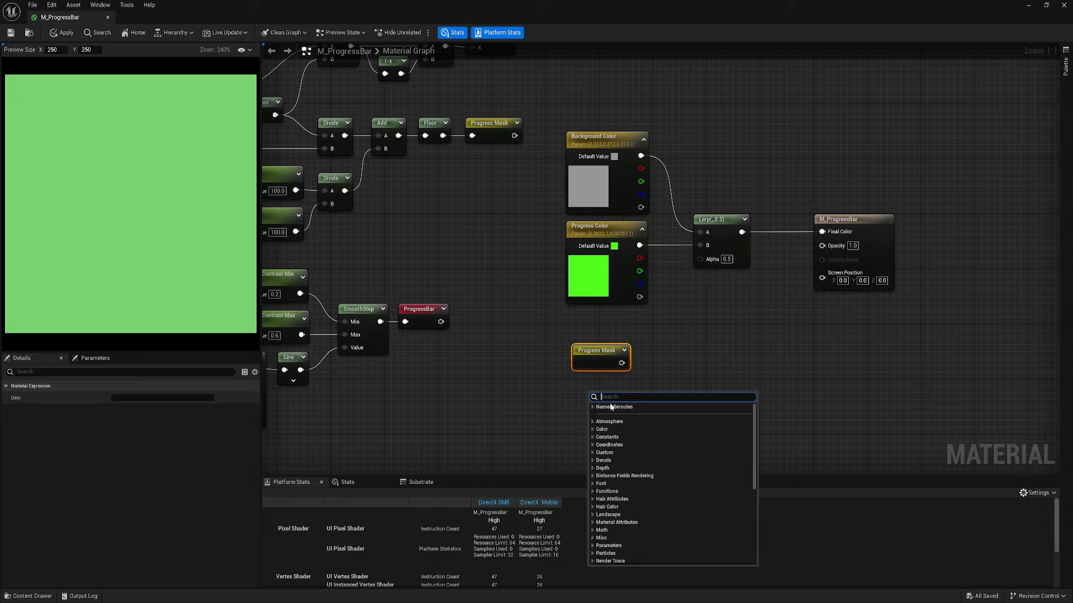
pyautogui.click(593, 407)
pyautogui.click(615, 423)
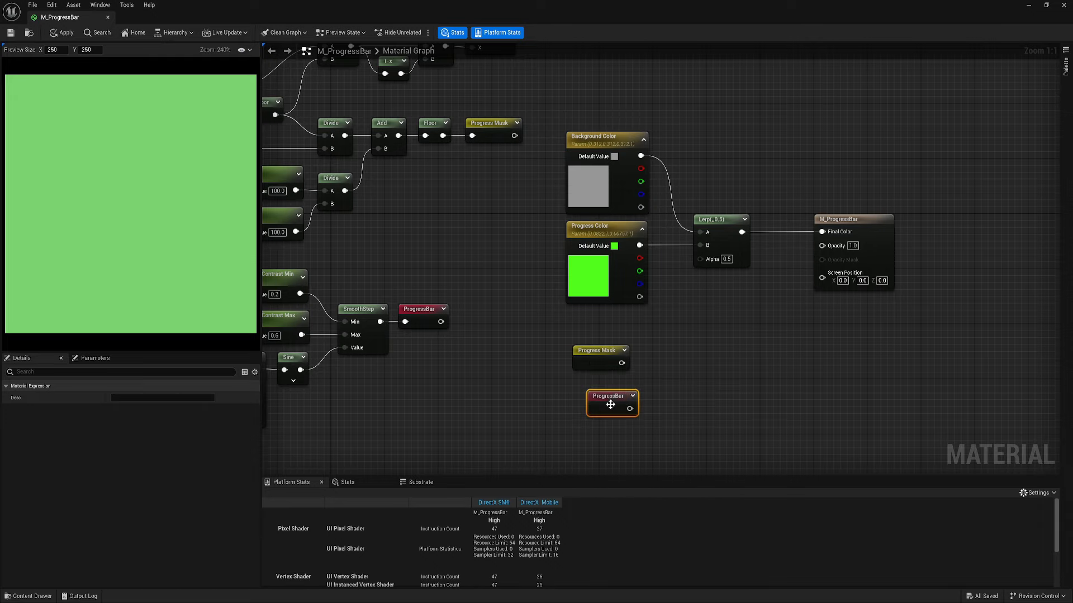
pyautogui.rightClick(675, 413)
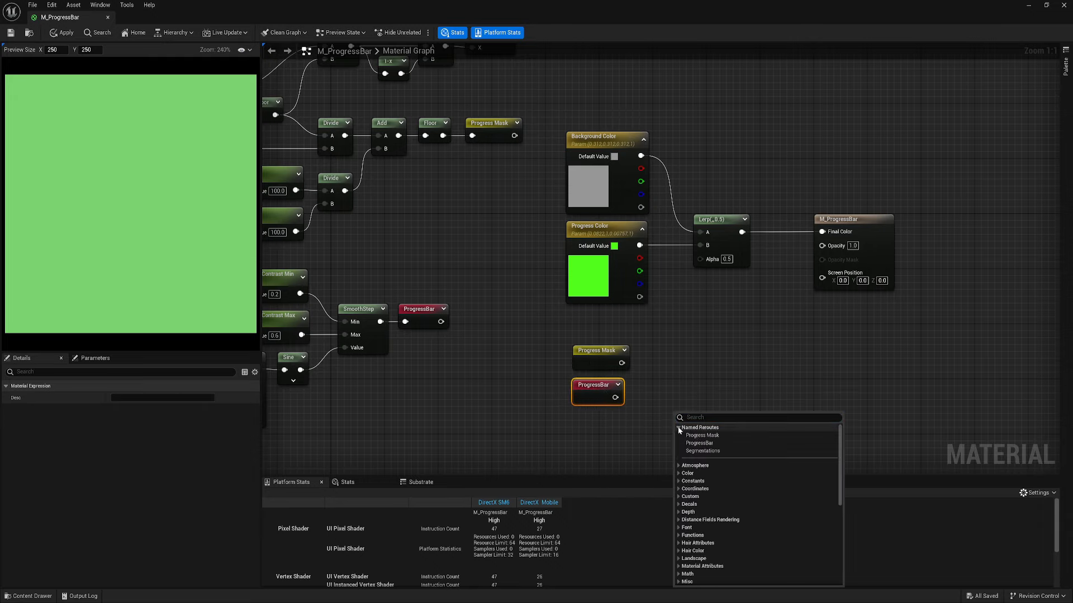
pyautogui.click(701, 451)
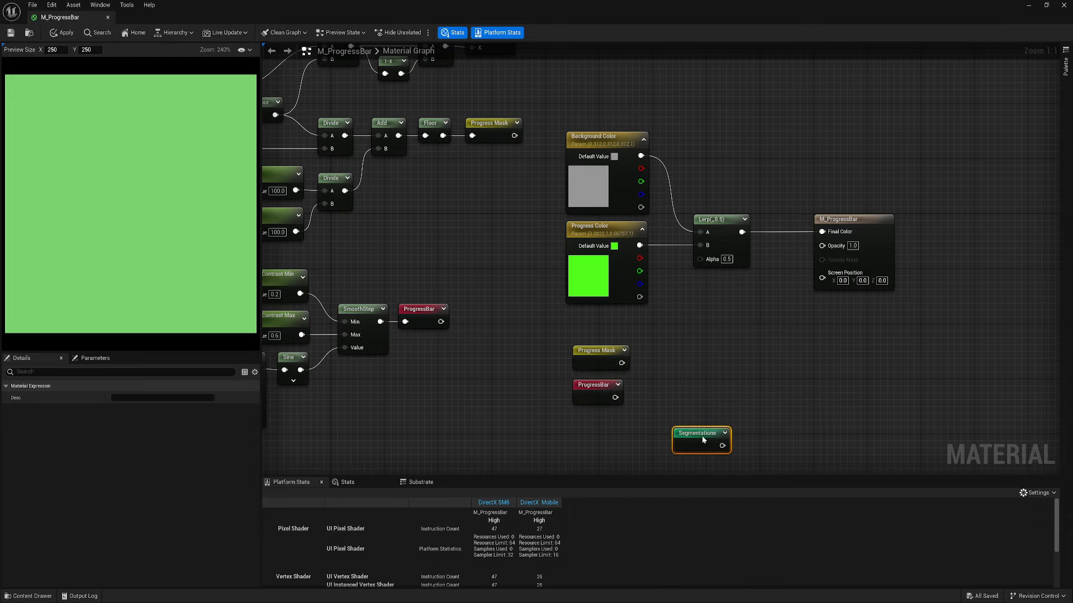
# Step: Multiply Progress Mask by ProgressBar with a new Multiply node and feed the result into a Saturate node
pyautogui.click(661, 360)
pyautogui.press('m')
pyautogui.click(661, 361)
pyautogui.moveTo(661, 362); pyautogui.dragTo(709, 354)
pyautogui.write('sat')
pyautogui.click(722, 395)
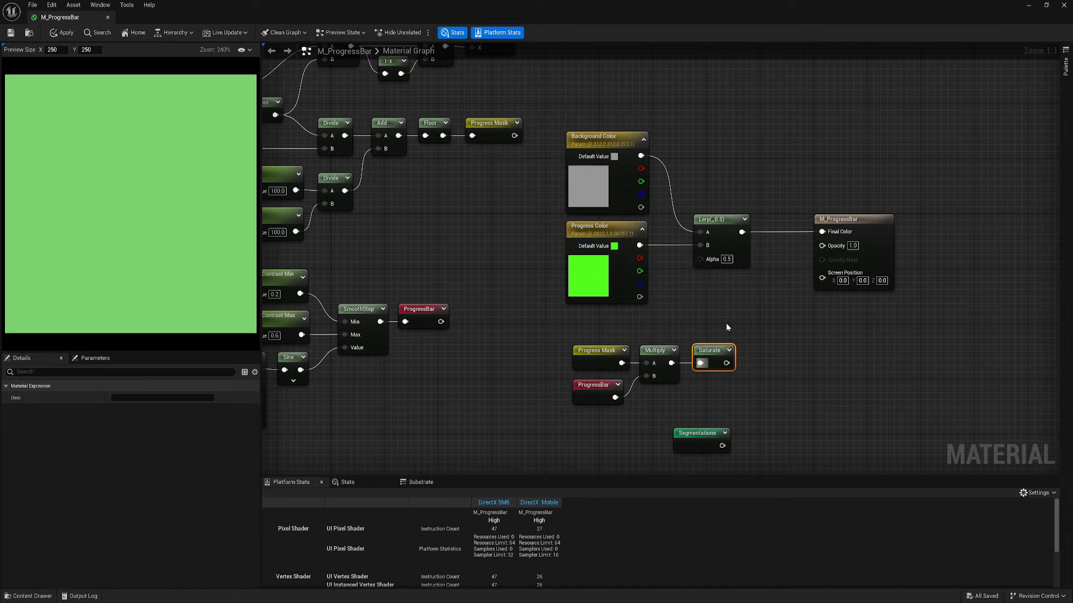
# Step: Connect the Saturate output to the Lerp's Alpha and move the mask node group closer beneath the color parameters
pyautogui.moveTo(728, 362); pyautogui.dragTo(701, 259)
pyautogui.moveTo(567, 324); pyautogui.dragTo(740, 405)
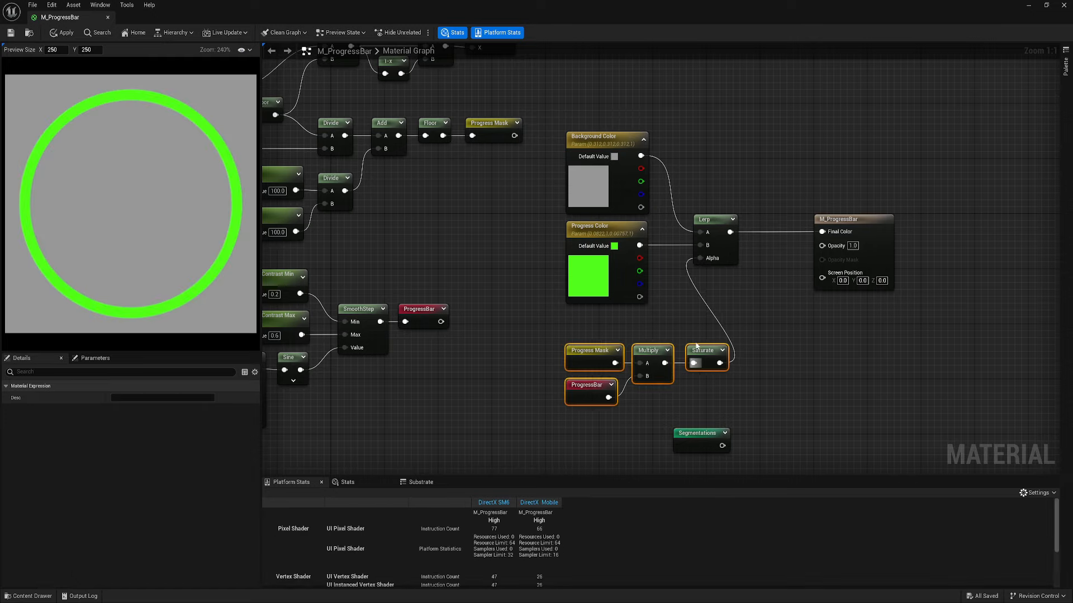
pyautogui.moveTo(655, 350); pyautogui.dragTo(584, 321)
pyautogui.click(726, 361)
# Step: Add another Multiply node combining ProgressBar as A with Segmentations as B, and line these nodes up below the mask group
pyautogui.moveTo(693, 438); pyautogui.dragTo(647, 417)
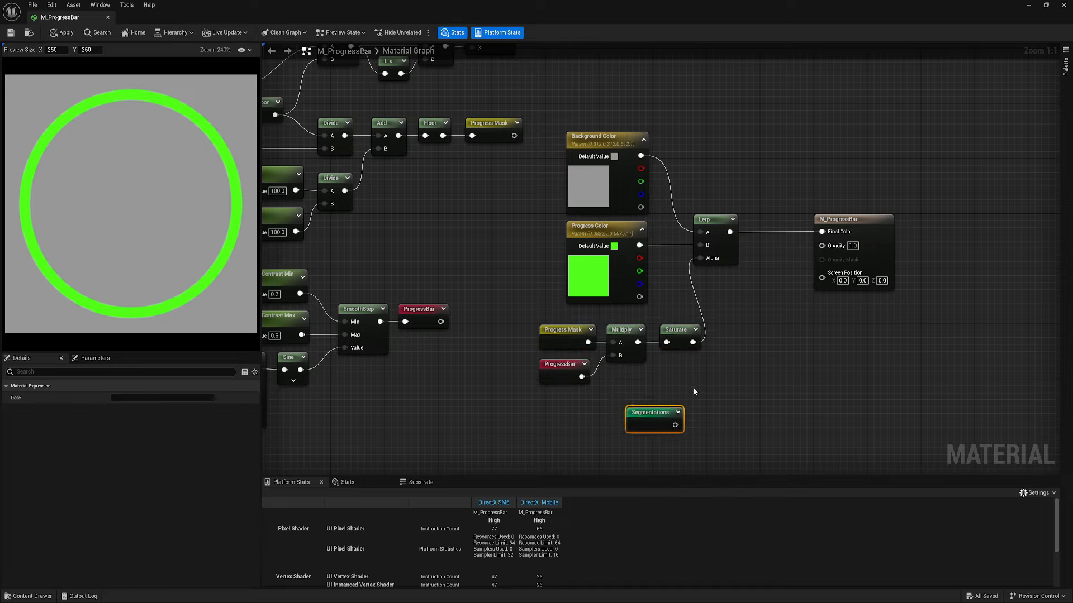
pyautogui.click(716, 375)
pyautogui.moveTo(582, 377); pyautogui.dragTo(723, 394)
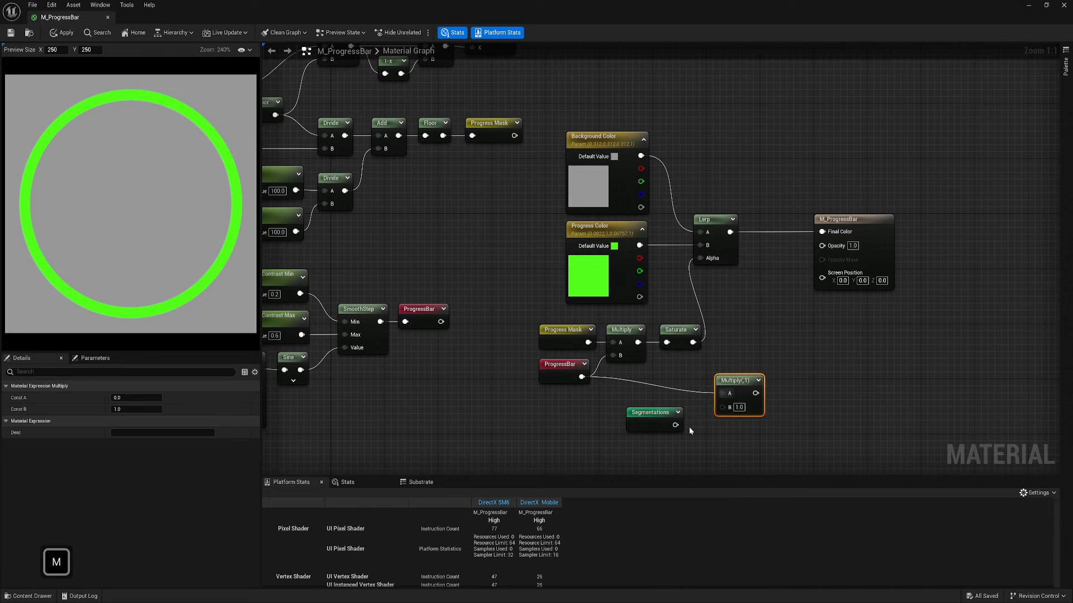
pyautogui.moveTo(675, 425); pyautogui.dragTo(585, 405)
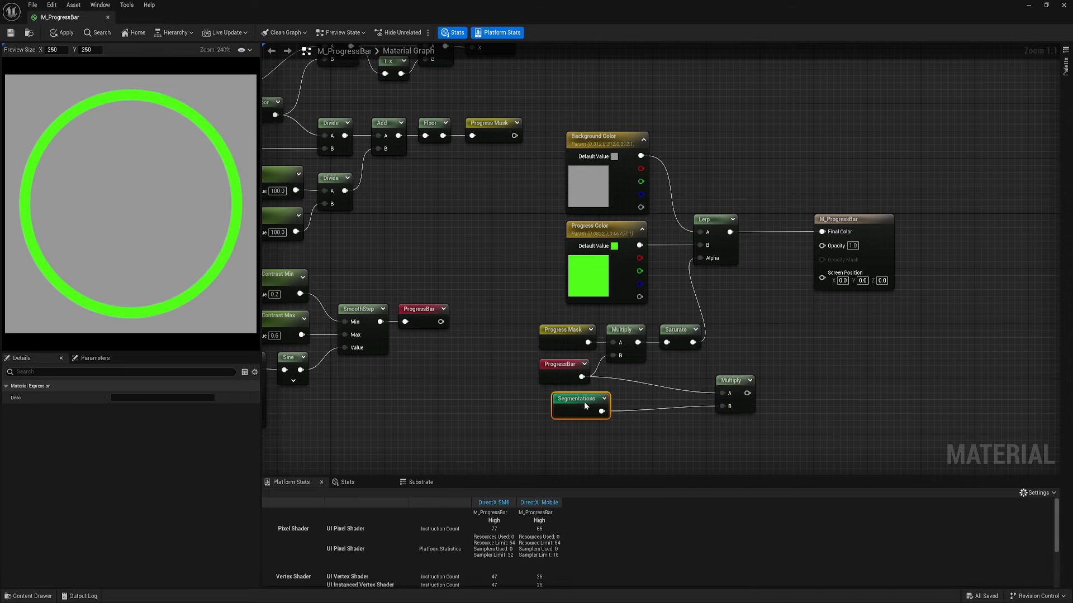
pyautogui.moveTo(726, 381); pyautogui.dragTo(665, 370)
# Step: Pass the ProgressBar and Segmentations product through a copy of the Saturate node into the material's Opacity, and save the material
pyautogui.moveTo(665, 371); pyautogui.dragTo(633, 380, button='right')
pyautogui.click(659, 345)
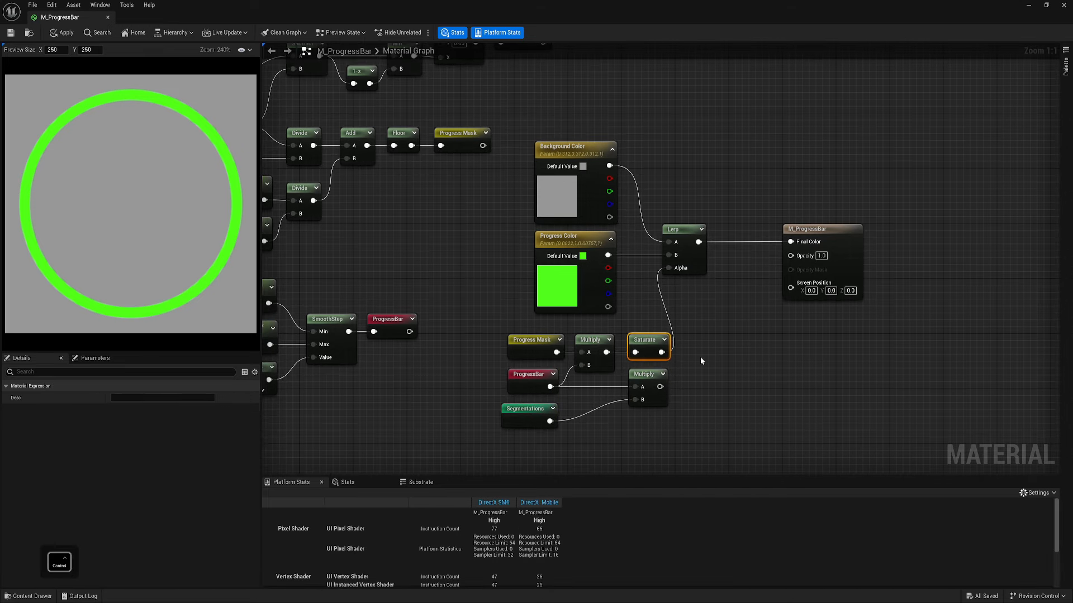
pyautogui.hotkey('ctrl', 'c')
pyautogui.hotkey('ctrl', 'v')
pyautogui.moveTo(660, 386); pyautogui.dragTo(791, 256)
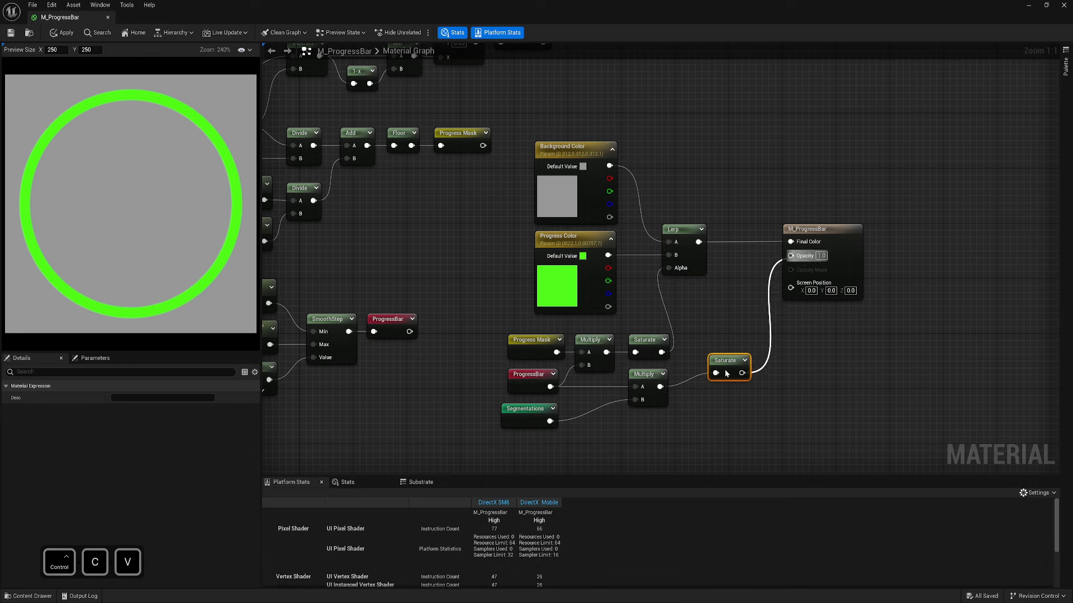
pyautogui.moveTo(726, 373); pyautogui.dragTo(700, 388)
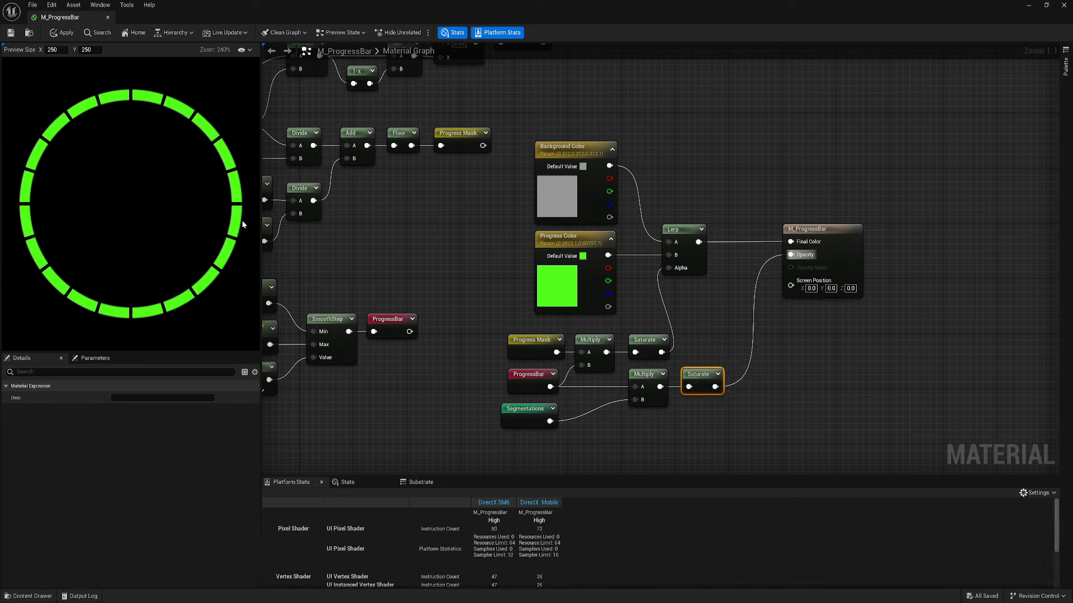
pyautogui.click(10, 34)
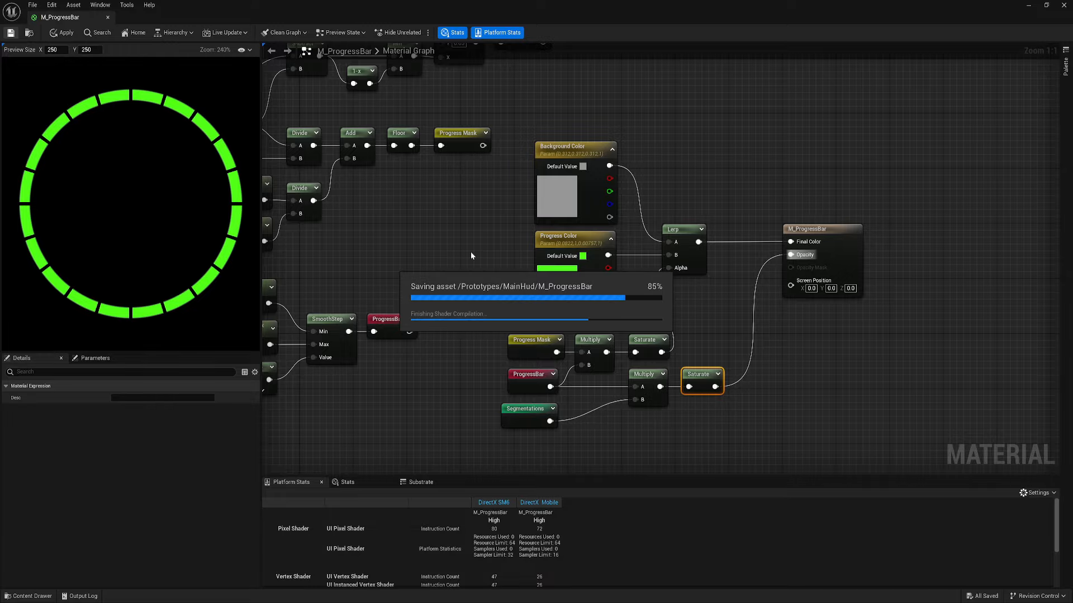
# Step: Test the segmented ring with the Progress parameter's default value at about 46.71 and restore it to 100
pyautogui.moveTo(416, 241); pyautogui.dragTo(566, 255, button='right')
pyautogui.click(576, 216)
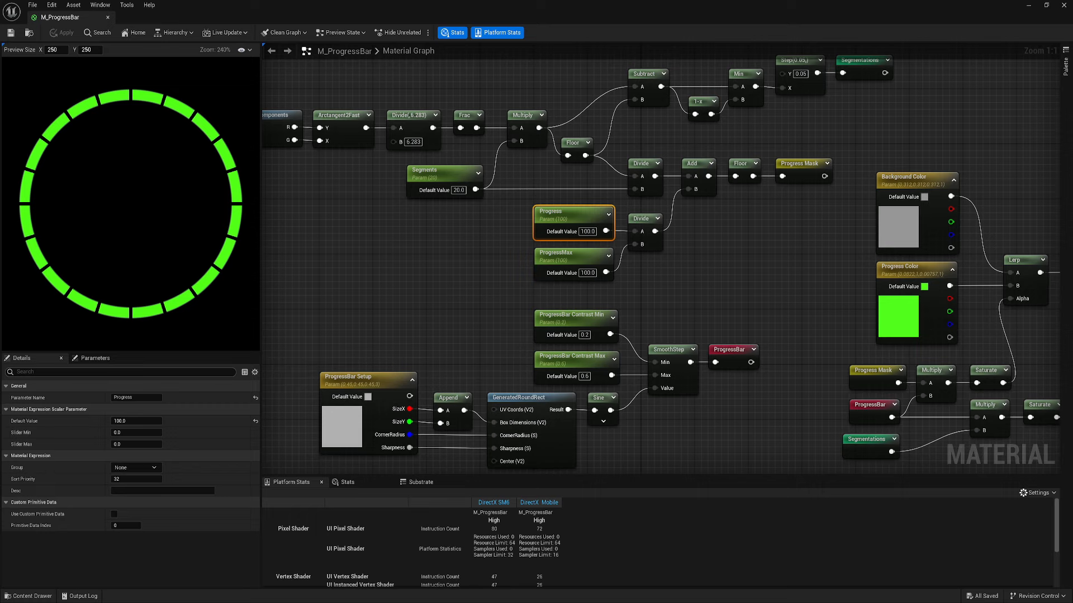
pyautogui.moveTo(137, 421); pyautogui.dragTo(106, 320)
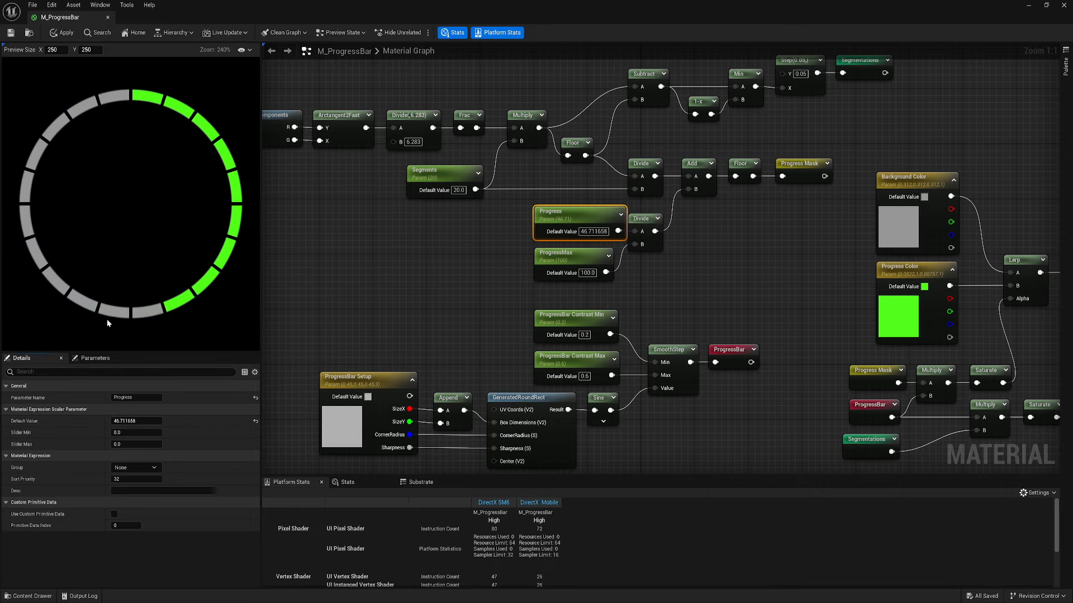
pyautogui.click(137, 421)
pyautogui.write('100')
pyautogui.press('Return')
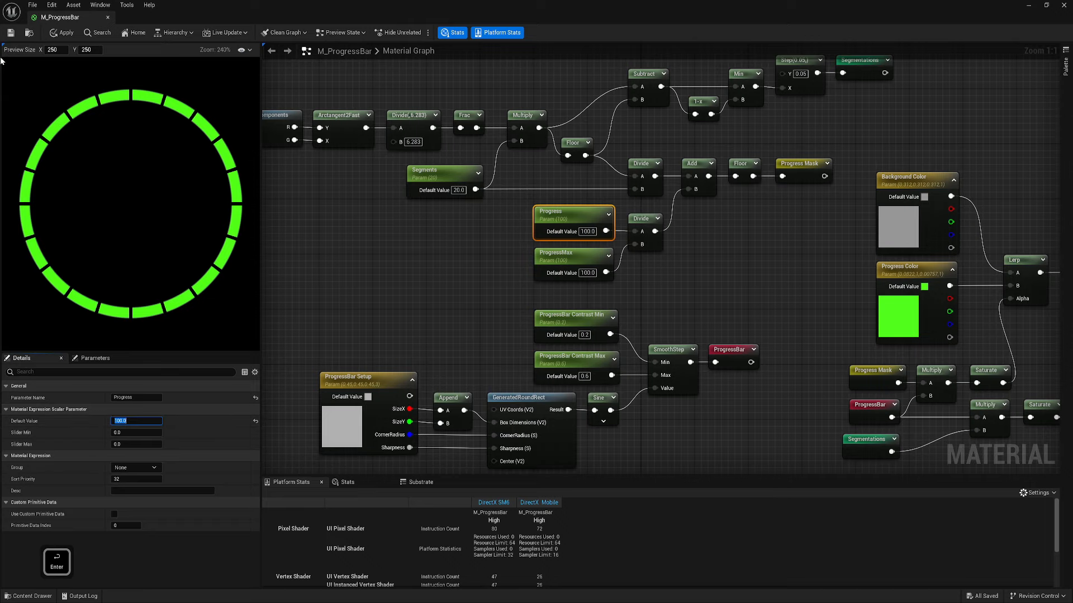
# Step: Save M_ProgressBar and close its material editor
pyautogui.click(10, 34)
pyautogui.scroll(-5, 605, 236)
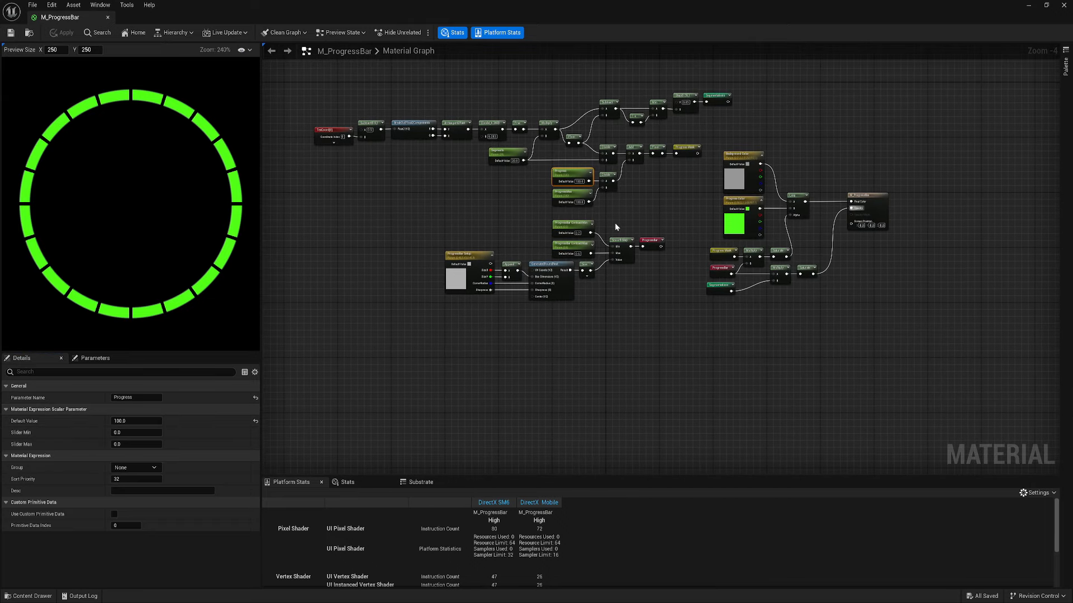
pyautogui.scroll(3, 620, 268)
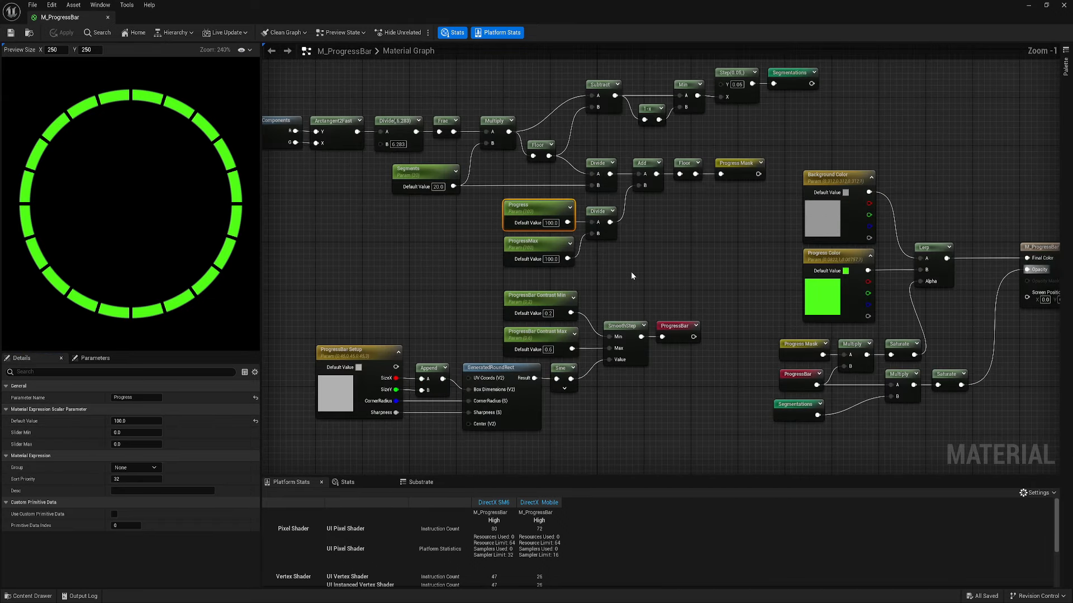
pyautogui.click(108, 17)
# Step: Create a new material named M_AvatarIcon in the MainHud folder
pyautogui.click(29, 596)
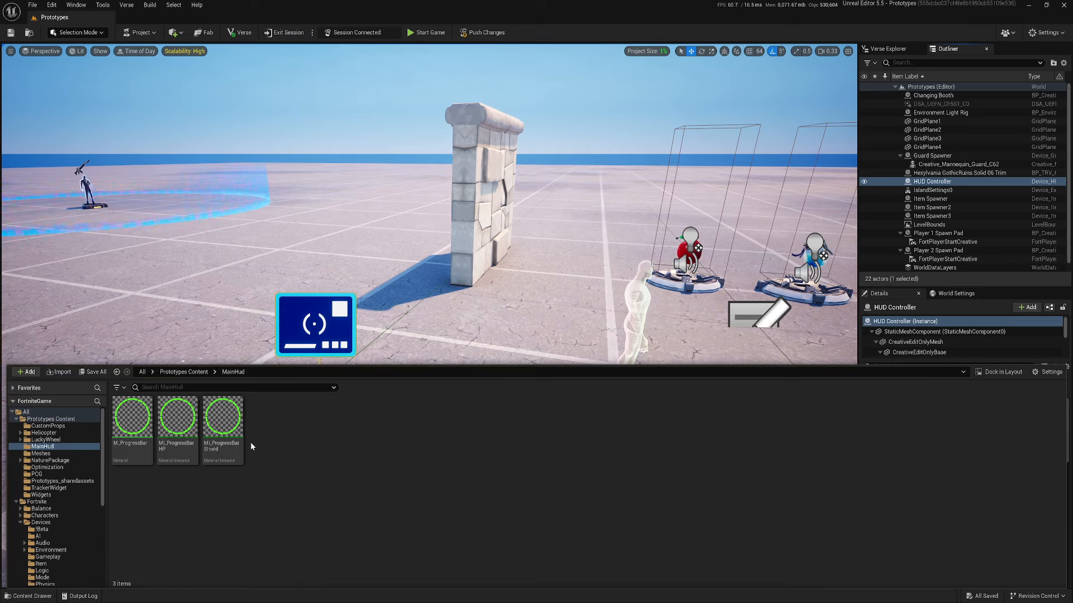
pyautogui.rightClick(293, 438)
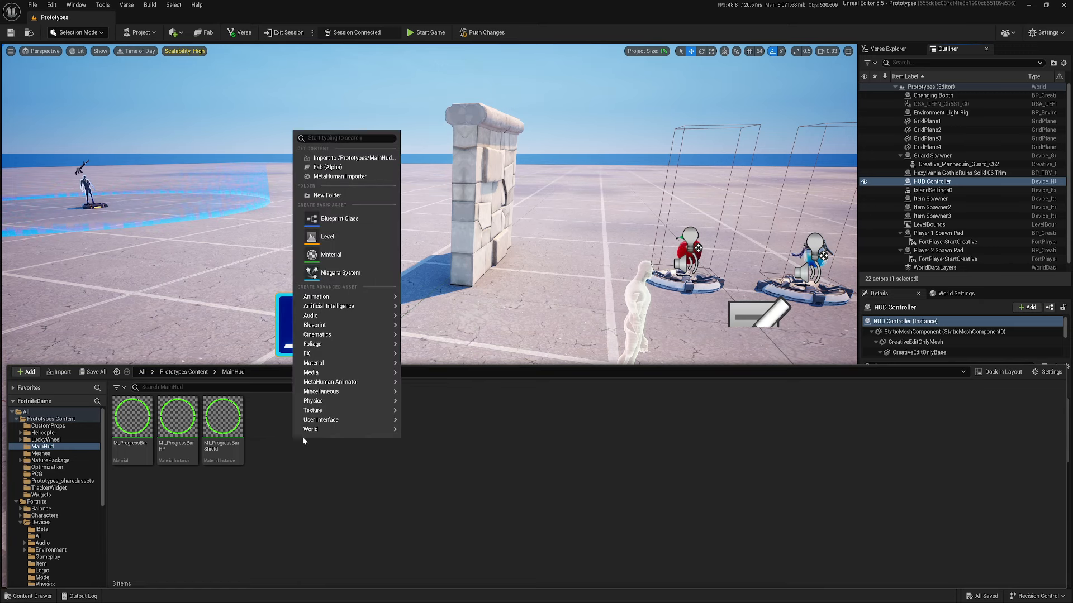
pyautogui.click(331, 255)
pyautogui.write('M')
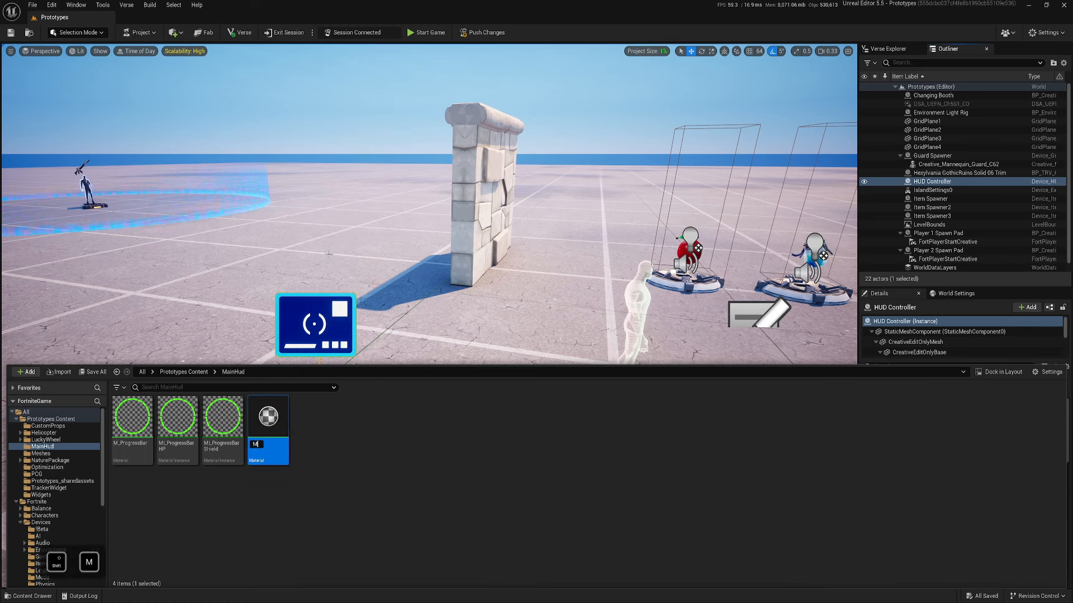
pyautogui.write('_AVatarIcon')
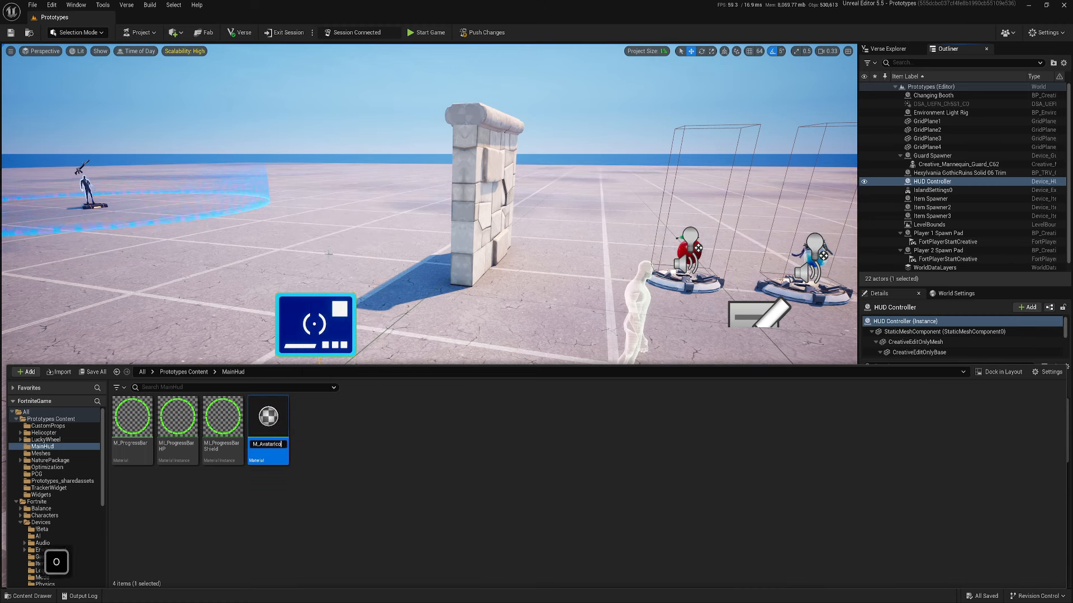
pyautogui.press('Return')
# Step: Create a material instance from M_AvatarIcon and name it MI_AvatarIcon
pyautogui.rightClick(134, 415)
pyautogui.click(167, 226)
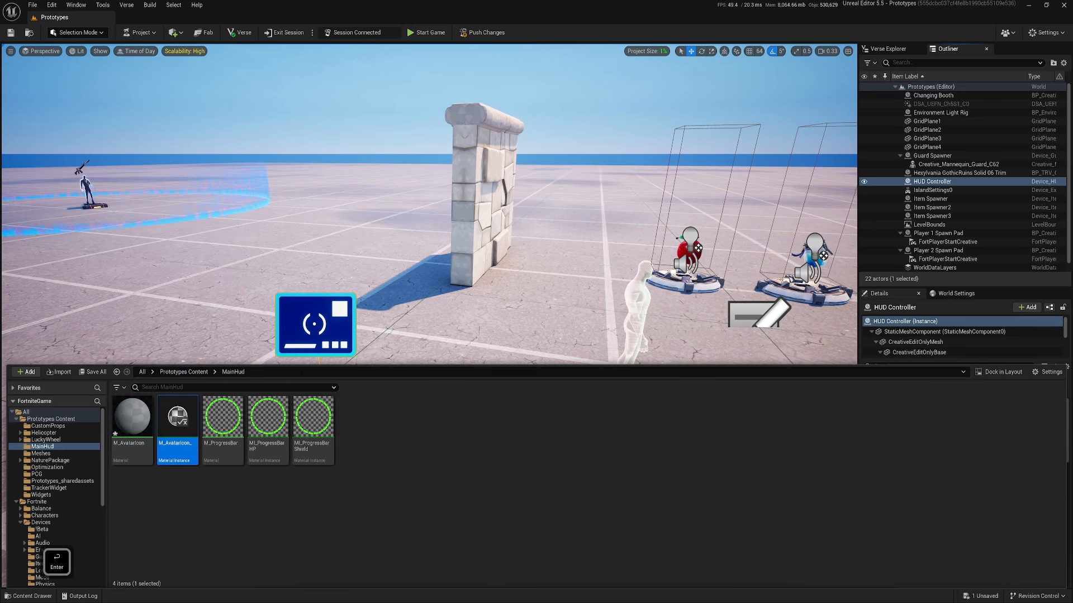
pyautogui.press('Right')
pyautogui.press('BackSpace')
pyautogui.press('BackSpace')
pyautogui.press('BackSpace')
pyautogui.press('BackSpace')
pyautogui.press('BackSpace')
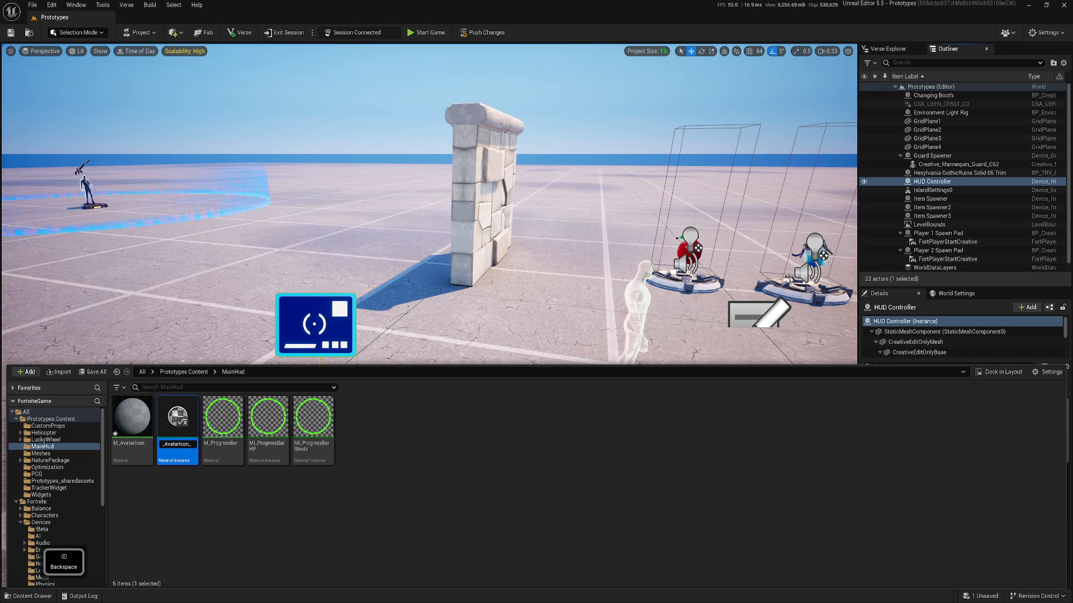
pyautogui.press('Left')
pyautogui.press('Left')
pyautogui.press('Left')
pyautogui.press('Left')
pyautogui.press('Left')
pyautogui.press('Left')
pyautogui.press('Left')
pyautogui.press('Left')
pyautogui.press('Left')
pyautogui.press('Left')
pyautogui.press('Left')
pyautogui.write('I')
pyautogui.press('Return')
# Step: Open M_AvatarIcon and set its Material Domain to User Interface and its Blend Mode to Translucent
pyautogui.doubleClick(133, 415)
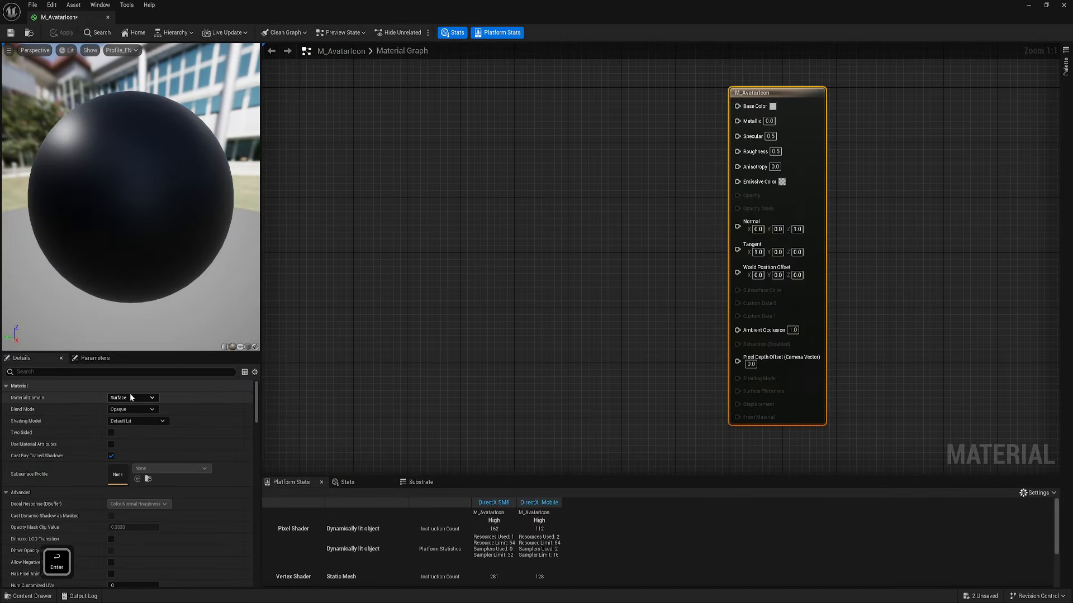
pyautogui.click(131, 398)
pyautogui.click(125, 447)
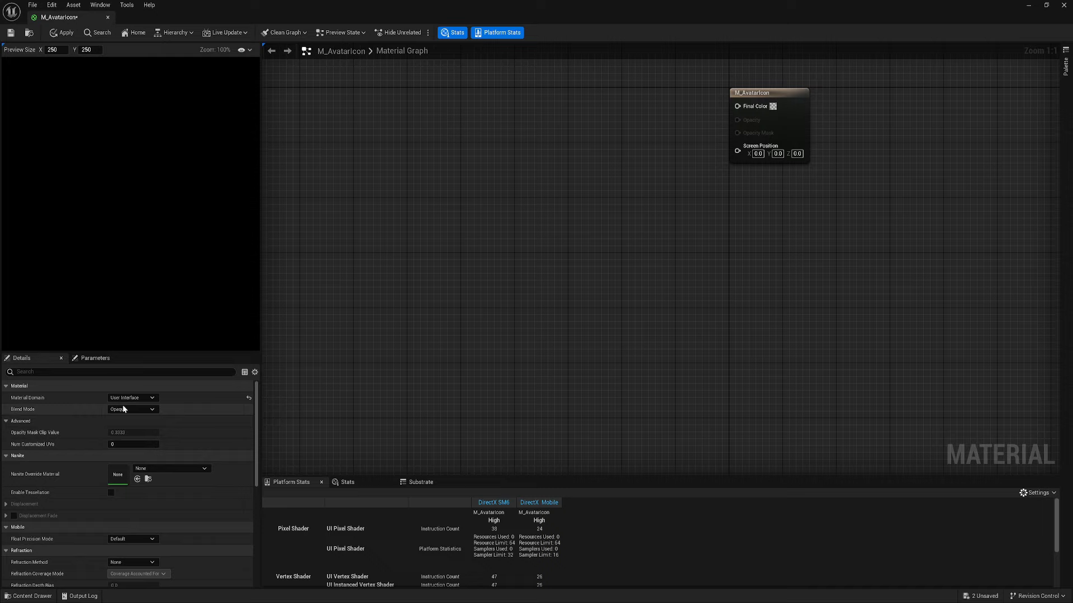
pyautogui.click(126, 410)
pyautogui.click(132, 434)
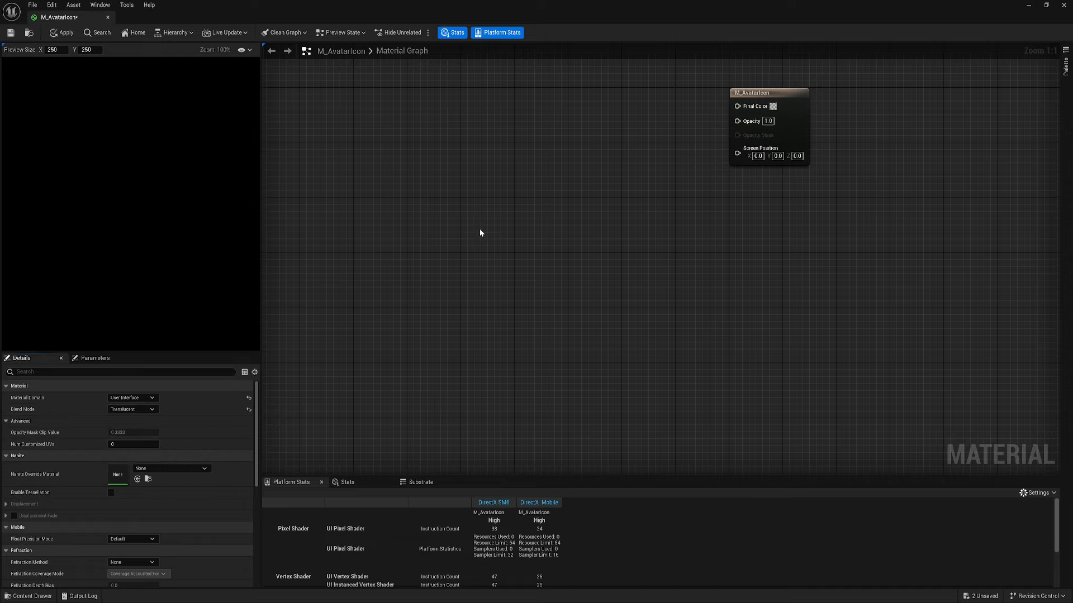
pyautogui.moveTo(460, 172); pyautogui.dragTo(538, 271, button='right')
# Step: Copy the node chain from ProgressBar Setup through SmoothStep, including both contrast parameters, from M_ProgressBar and paste it into M_AvatarIcon
pyautogui.click(29, 596)
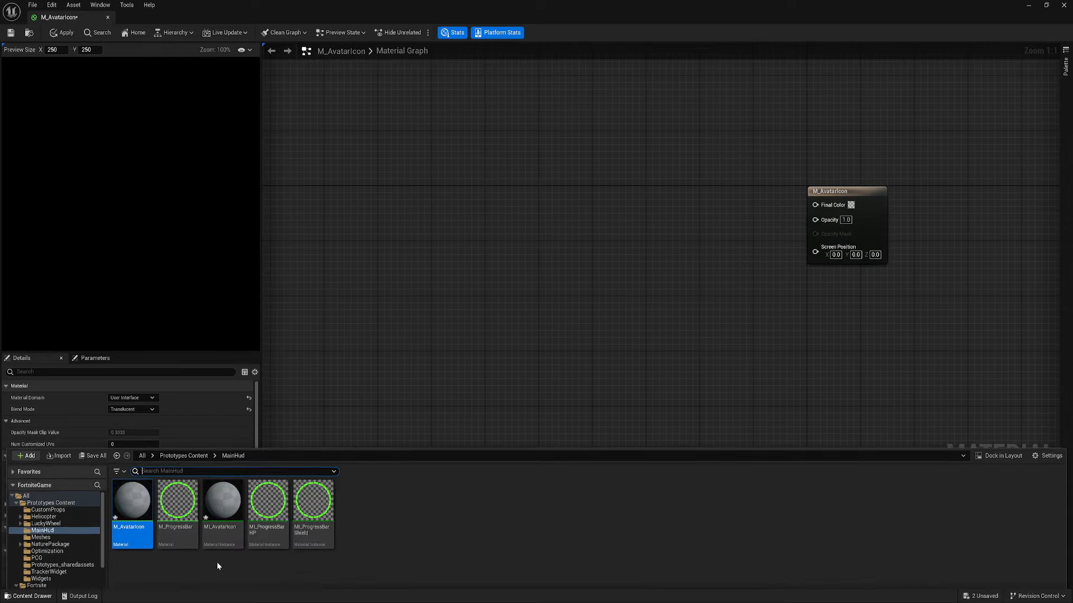
pyautogui.doubleClick(176, 469)
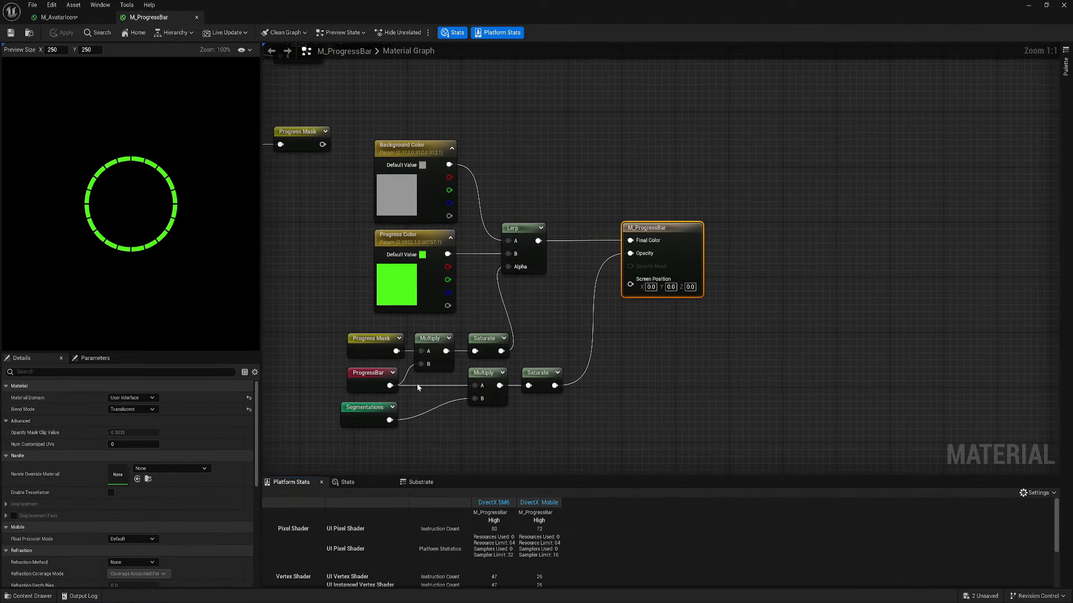
pyautogui.moveTo(443, 415); pyautogui.dragTo(597, 355, button='right')
pyautogui.scroll(-1, 596, 356)
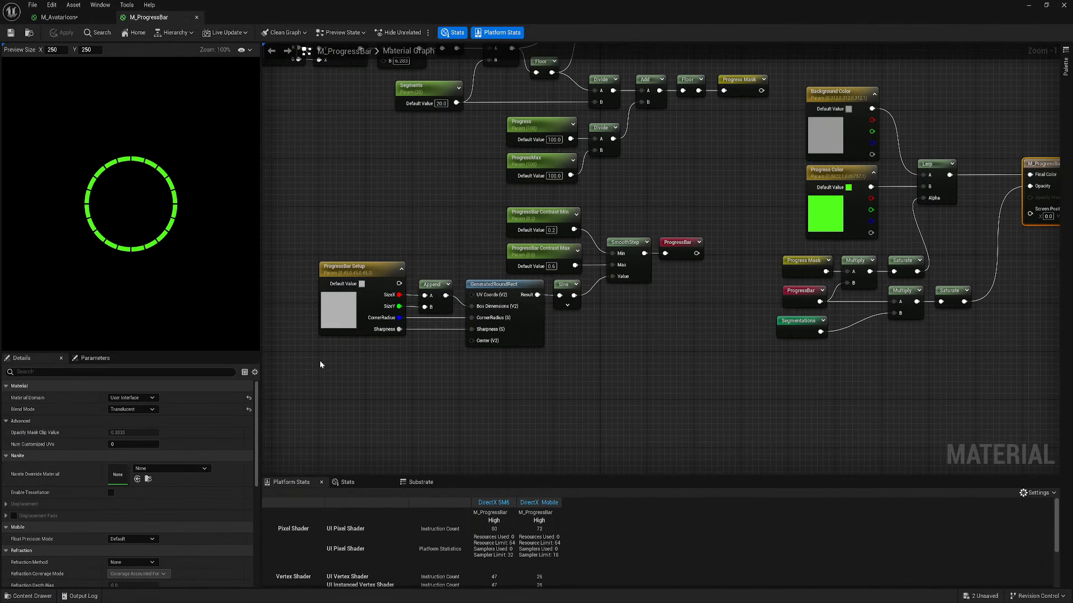
pyautogui.moveTo(333, 367); pyautogui.dragTo(622, 211)
pyautogui.hotkey('ctrl', 'c')
pyautogui.click(58, 16)
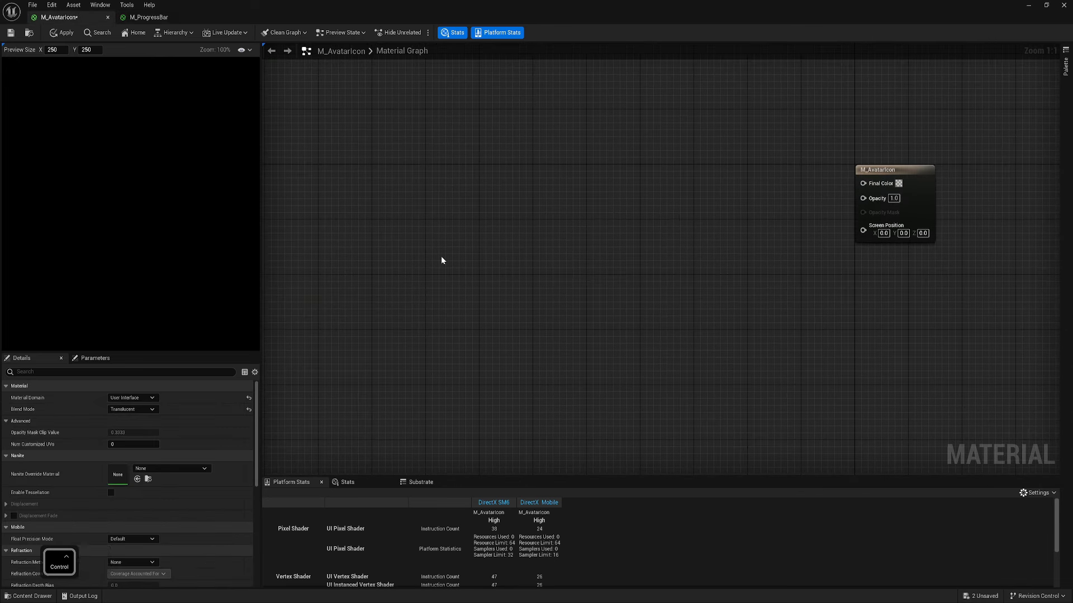
pyautogui.hotkey('ctrl', 'v')
# Step: Delete the pasted Sine node and connect the GeneratedRoundRect Result directly to the SmoothStep Value
pyautogui.click(526, 287)
pyautogui.press('Delete')
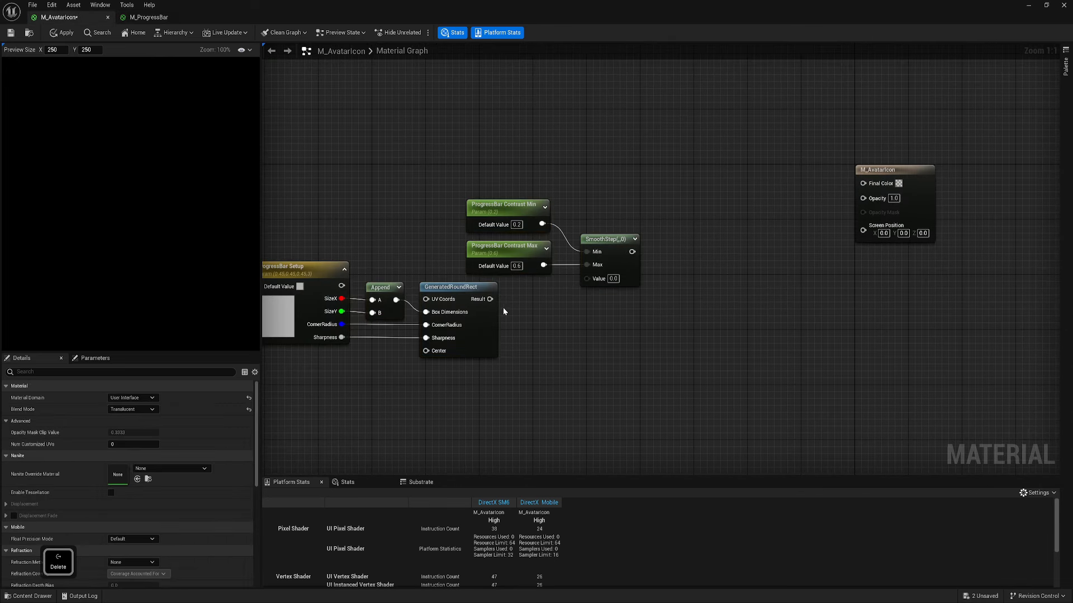
pyautogui.moveTo(490, 299); pyautogui.dragTo(587, 278)
pyautogui.moveTo(581, 261); pyautogui.dragTo(683, 244, button='right')
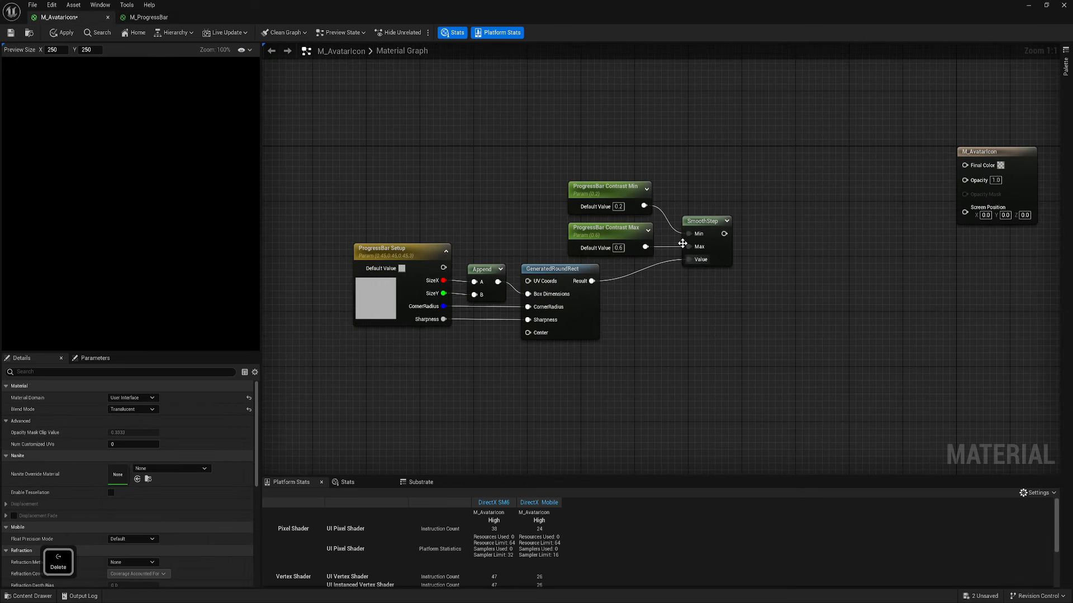
# Step: Preview the SmoothStep node and examine the enlarged avatar mask shape
pyautogui.rightClick(703, 226)
pyautogui.click(726, 254)
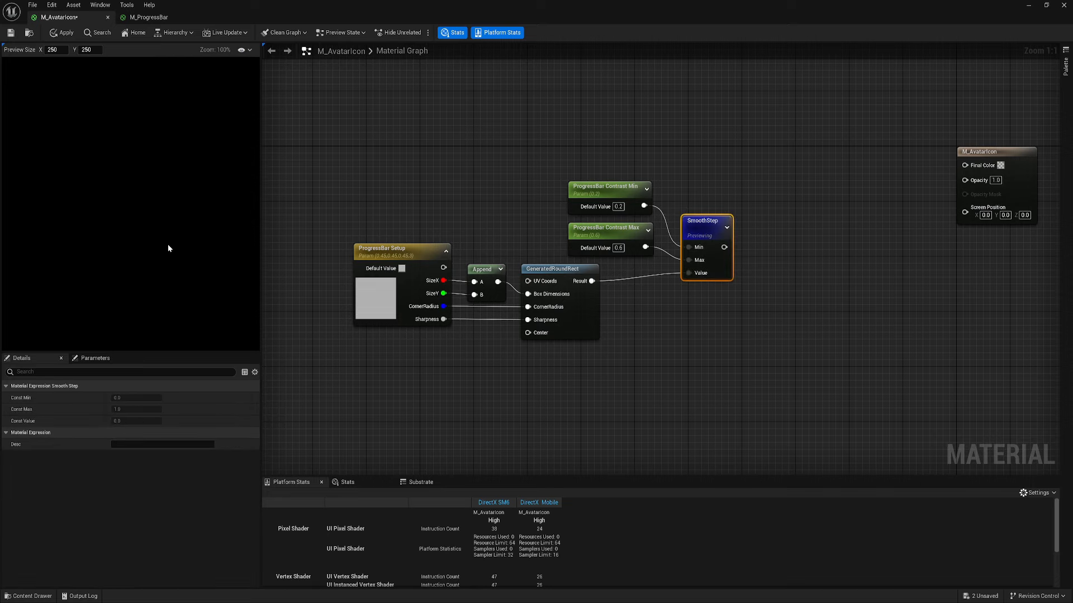
pyautogui.scroll(5, 121, 201)
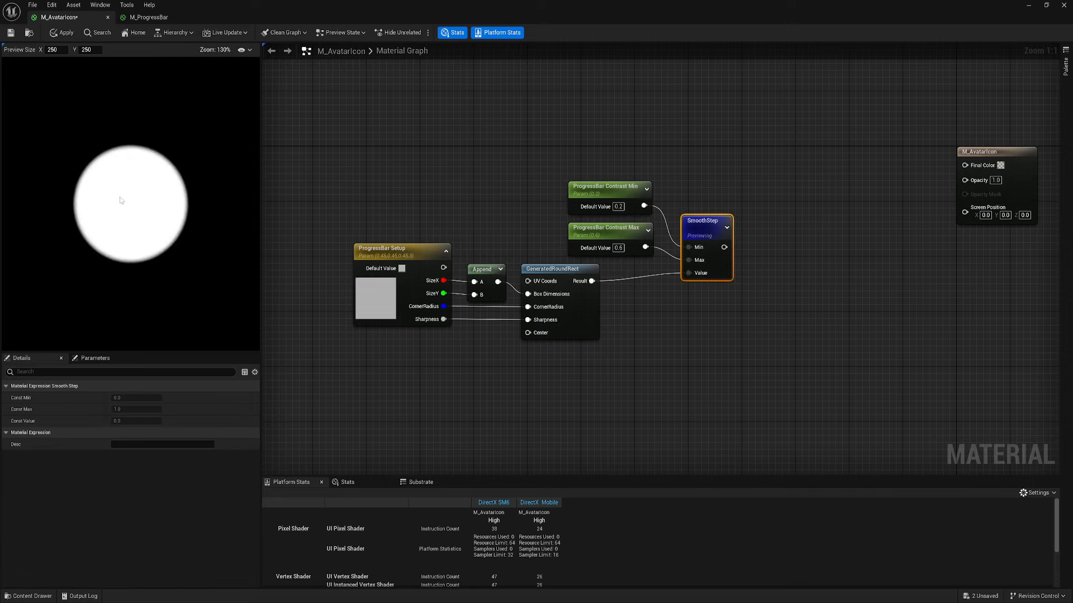
pyautogui.scroll(1, 126, 252)
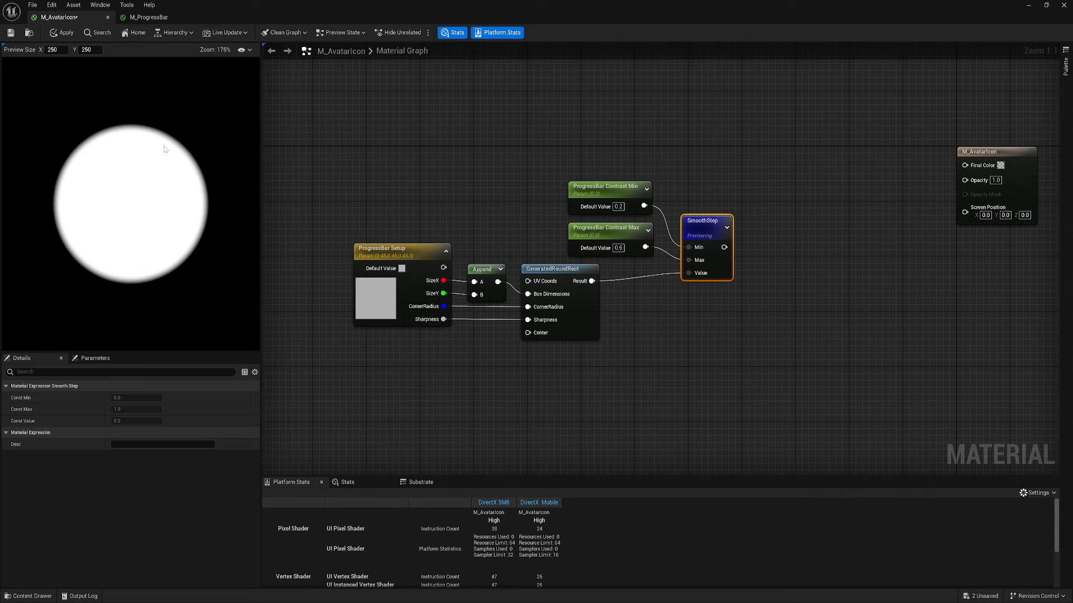
pyautogui.moveTo(949, 171); pyautogui.dragTo(869, 205, button='right')
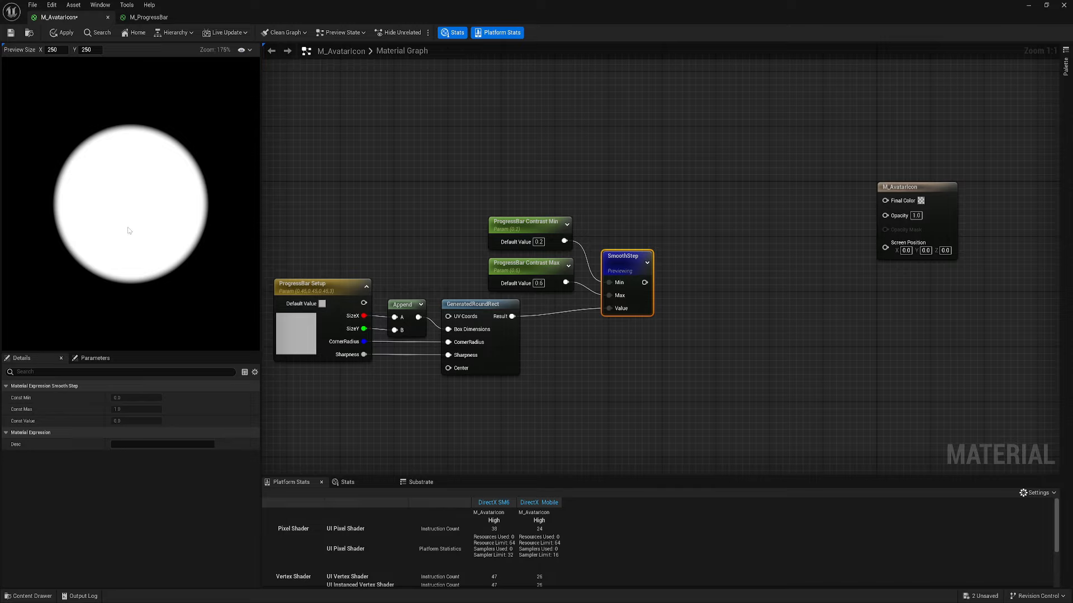
pyautogui.moveTo(436, 266); pyautogui.dragTo(557, 252, button='right')
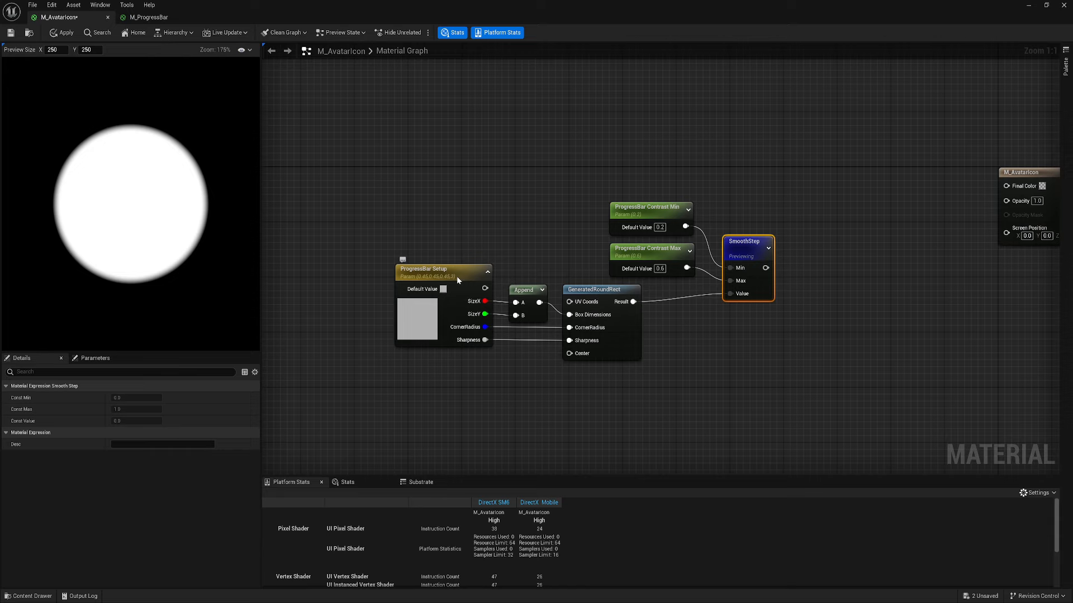
# Step: Test the ProgressBar Setup CornerRadius at about 0.055 and restore it to 0.45
pyautogui.click(457, 276)
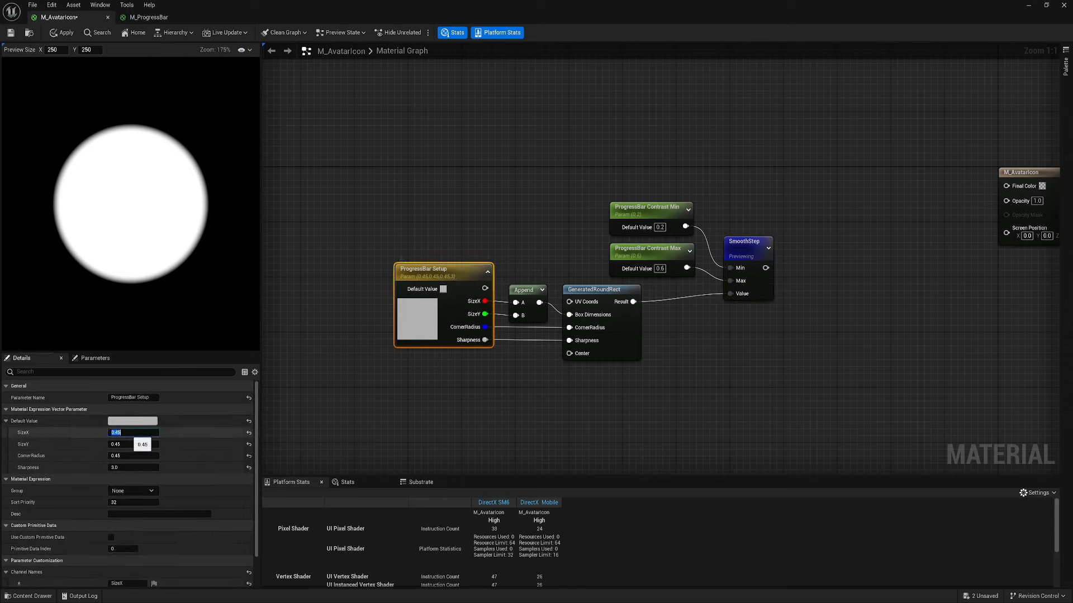
pyautogui.moveTo(136, 456); pyautogui.dragTo(114, 456)
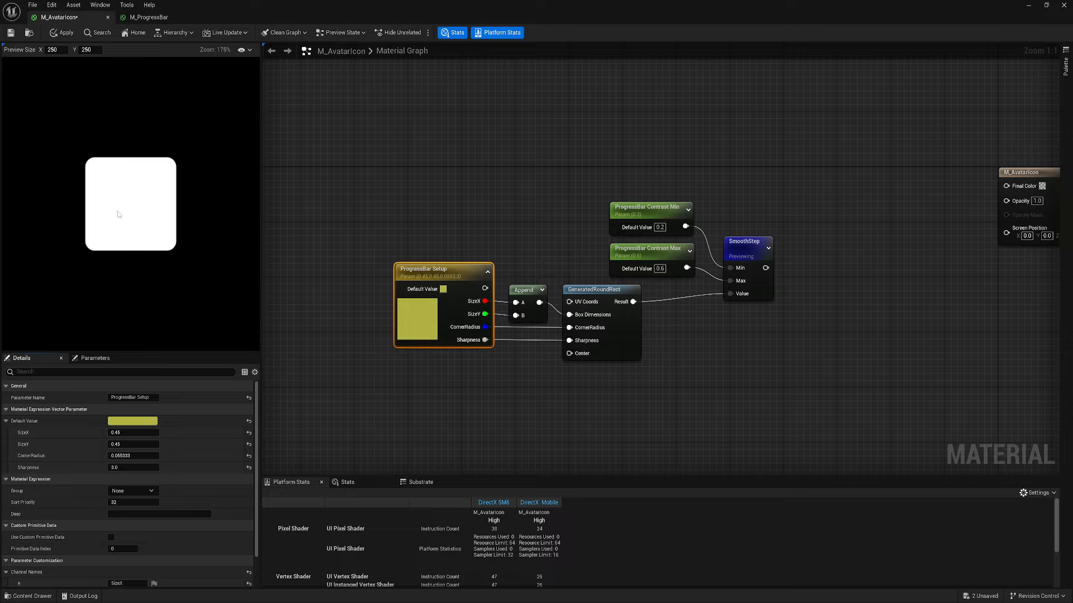
pyautogui.click(134, 456)
pyautogui.press('Delete')
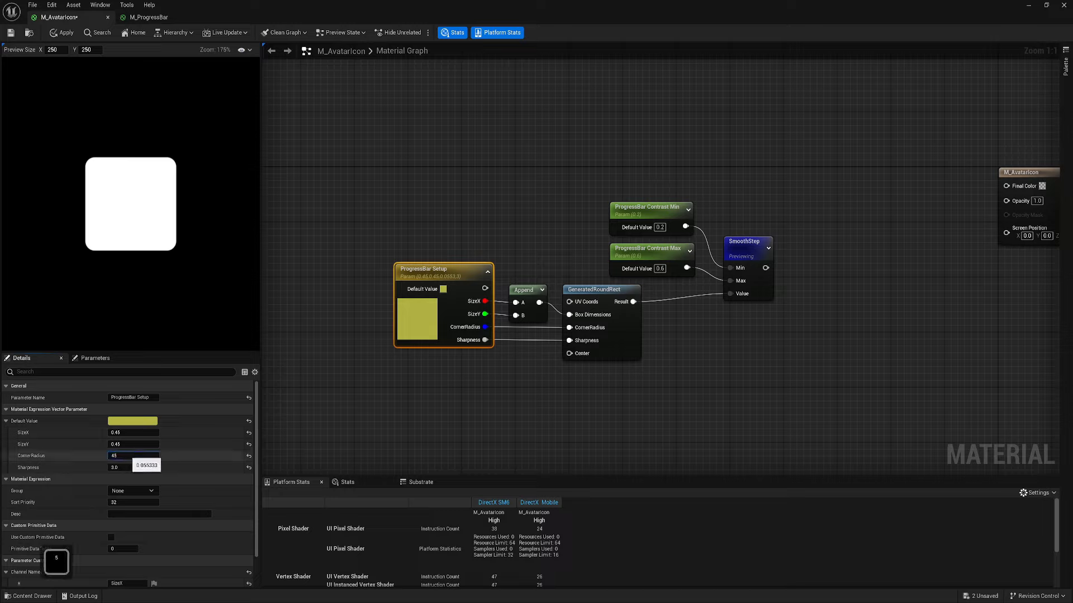
pyautogui.write('0.45')
pyautogui.press('Return')
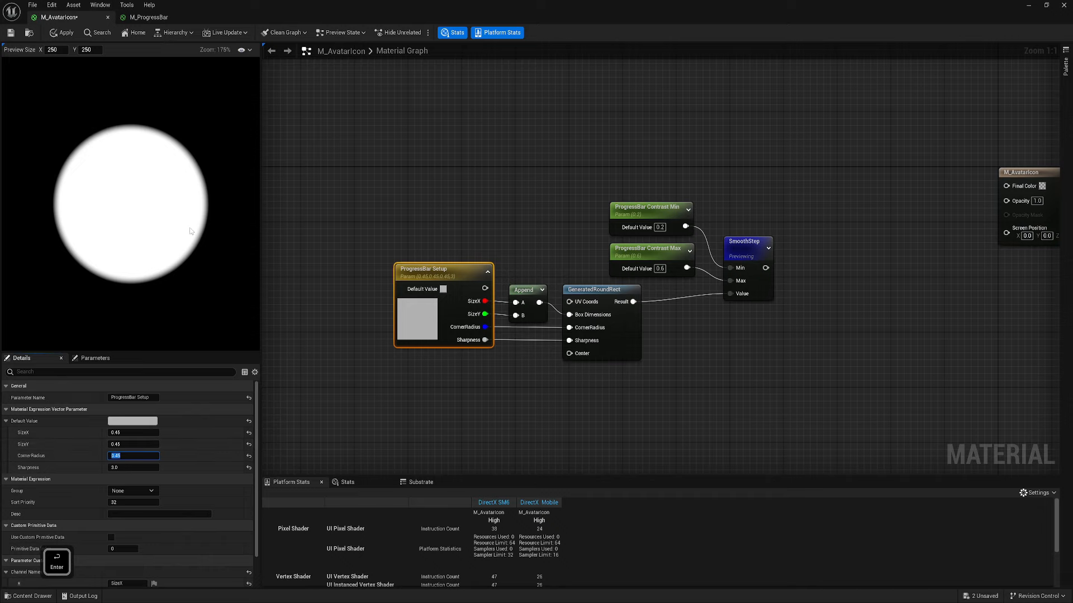
# Step: Stop previewing the SmoothStep node
pyautogui.moveTo(547, 245); pyautogui.dragTo(483, 247, button='right')
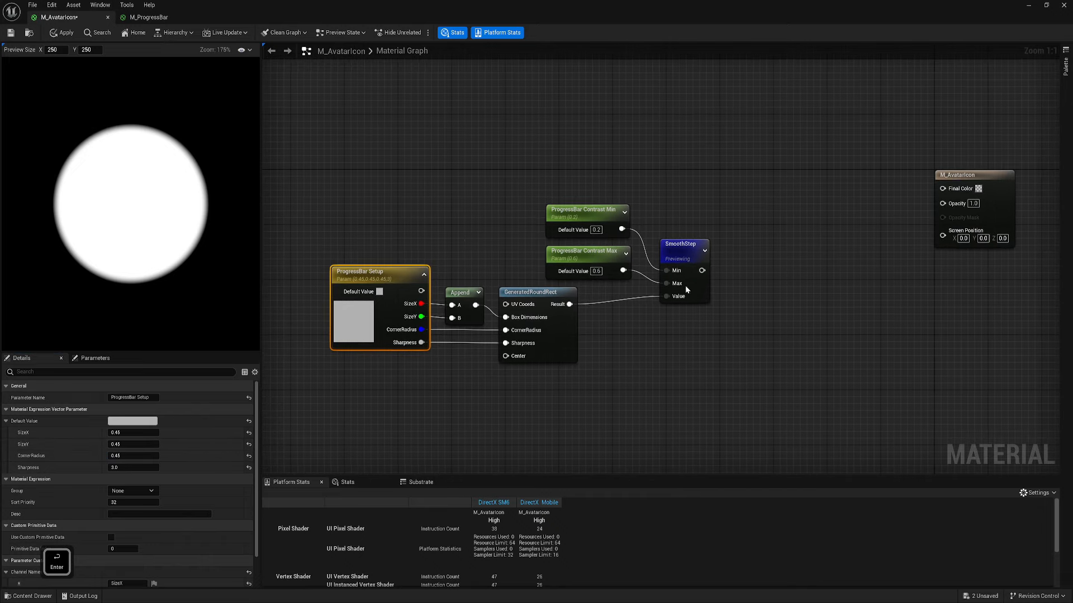
pyautogui.rightClick(689, 243)
pyautogui.click(726, 270)
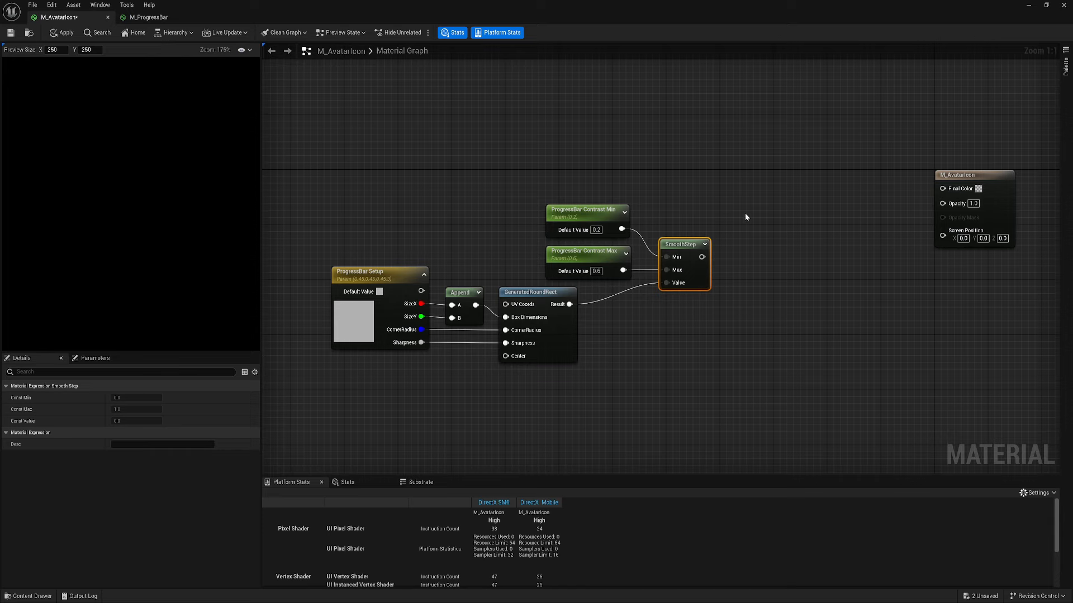
# Step: Set the default value of ProgressBar Contrast Max to 0.25 and of ProgressBar Contrast Min to 0
pyautogui.moveTo(758, 264); pyautogui.dragTo(693, 265, button='right')
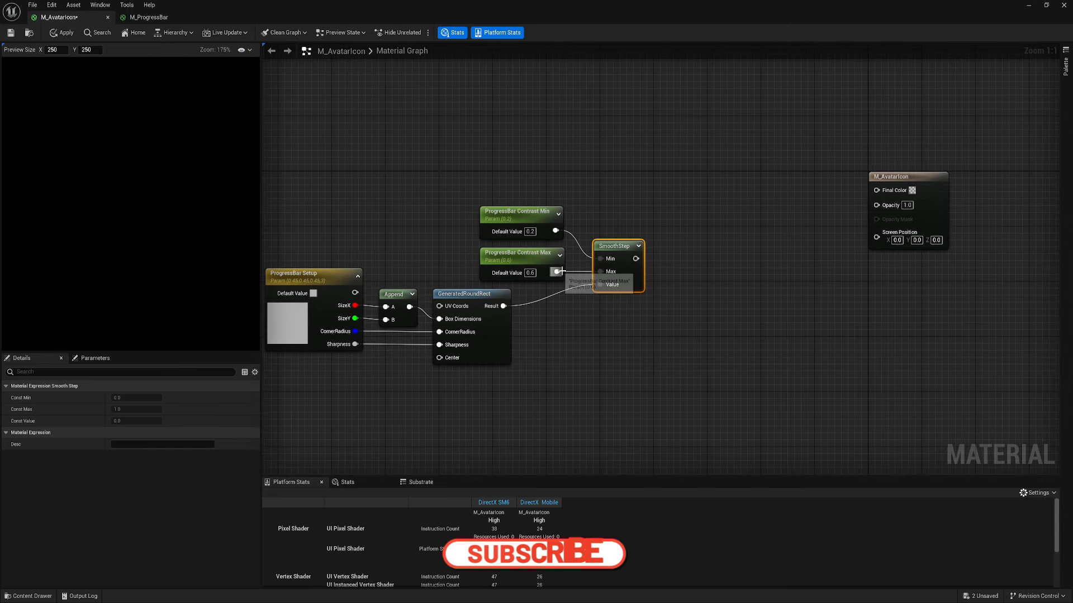
pyautogui.click(537, 274)
pyautogui.write('0.25')
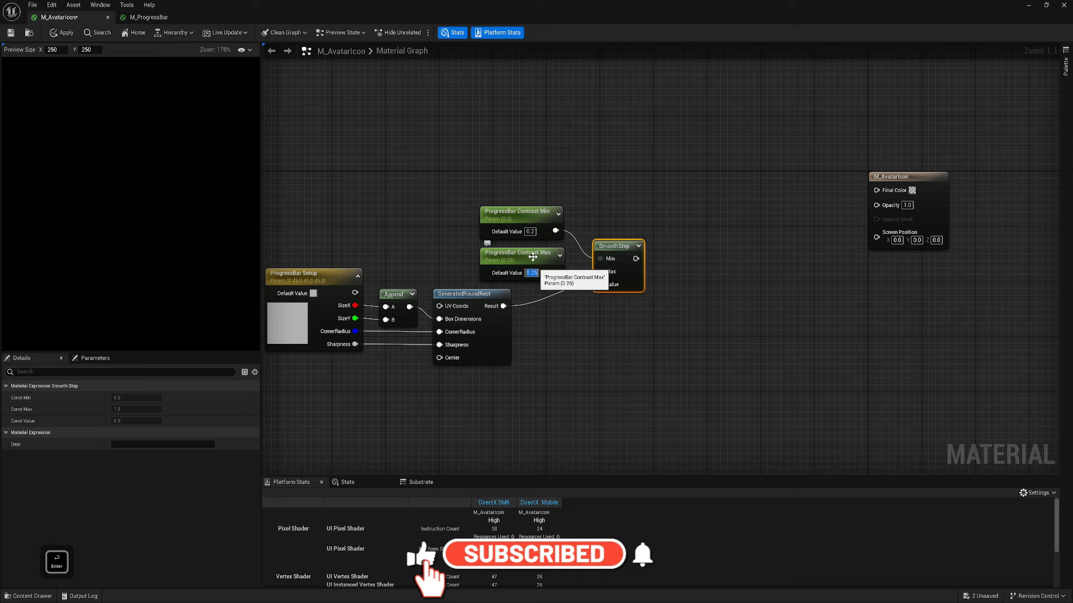
pyautogui.press('Return')
# Step: Rename the two contrast parameters as Contrast Max and Contrast Min
pyautogui.click(511, 256)
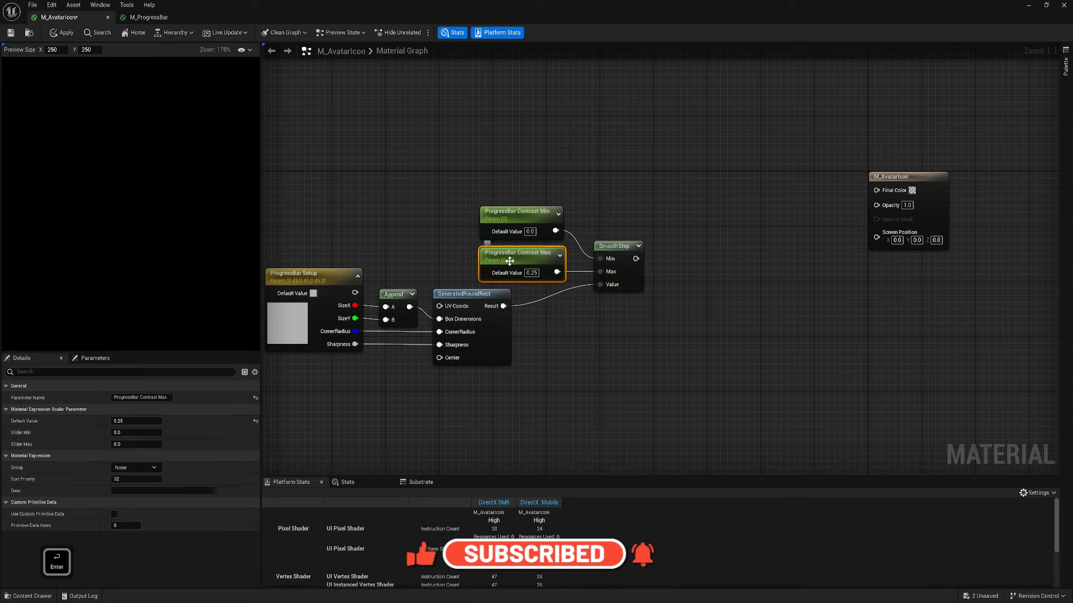
pyautogui.click(139, 397)
pyautogui.write('Contrast Max')
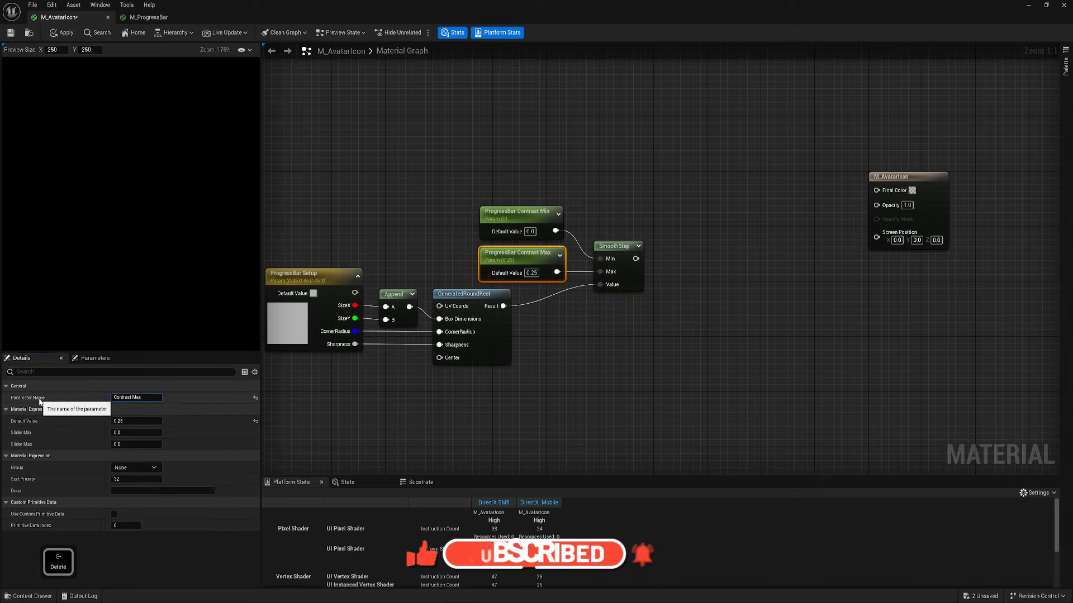
pyautogui.press('Return')
pyautogui.click(522, 219)
pyautogui.moveTo(144, 397); pyautogui.dragTo(78, 400)
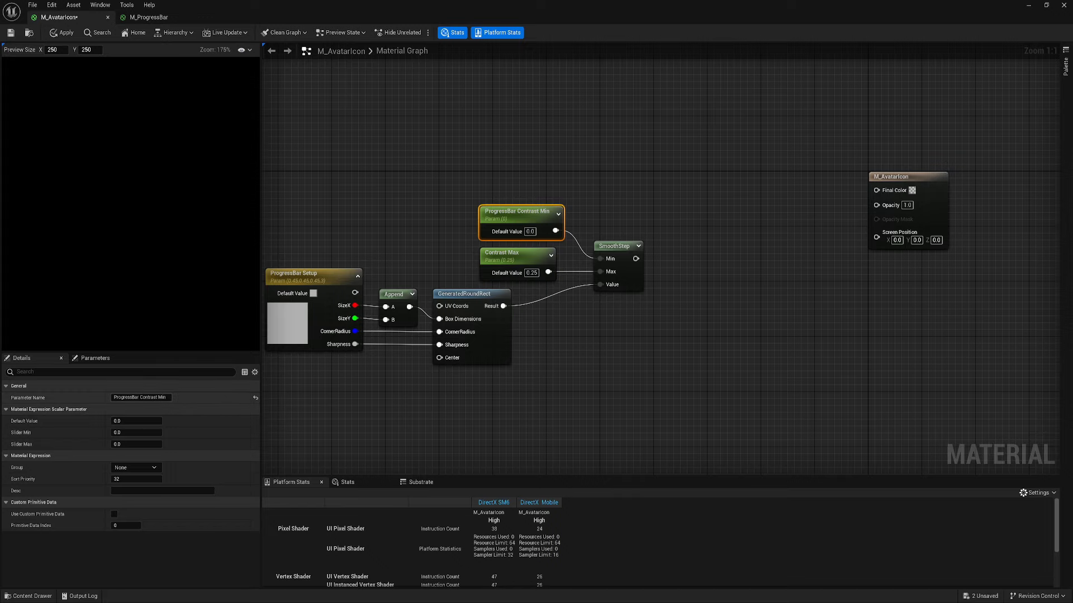
pyautogui.press('Delete')
pyautogui.press('Return')
# Step: Connect the SmoothStep output to the material's Opacity and arrange the mask nodes closer to M_AvatarIcon, with the contrast parameters stacked above GeneratedRoundRect
pyautogui.moveTo(526, 200); pyautogui.dragTo(876, 205)
pyautogui.click(655, 229)
pyautogui.moveTo(437, 402); pyautogui.dragTo(521, 353, button='right')
pyautogui.moveTo(416, 344); pyautogui.dragTo(698, 144)
pyautogui.moveTo(708, 160); pyautogui.dragTo(690, 228, button='right')
pyautogui.moveTo(633, 272); pyautogui.dragTo(847, 282)
pyautogui.click(835, 204)
pyautogui.moveTo(836, 204); pyautogui.dragTo(760, 247, button='right')
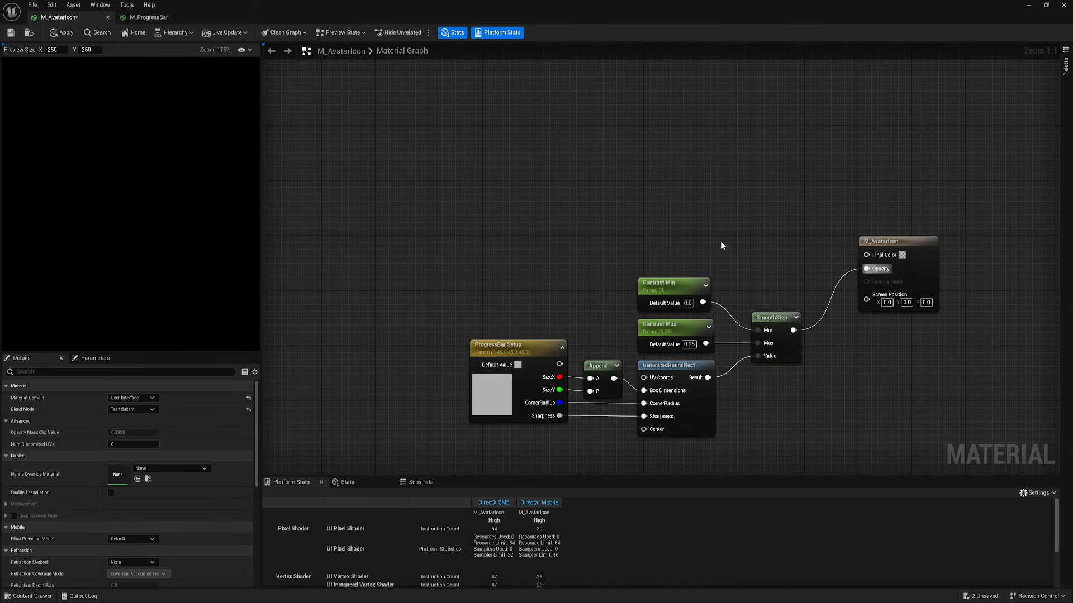
pyautogui.click(675, 169)
pyautogui.press('Delete')
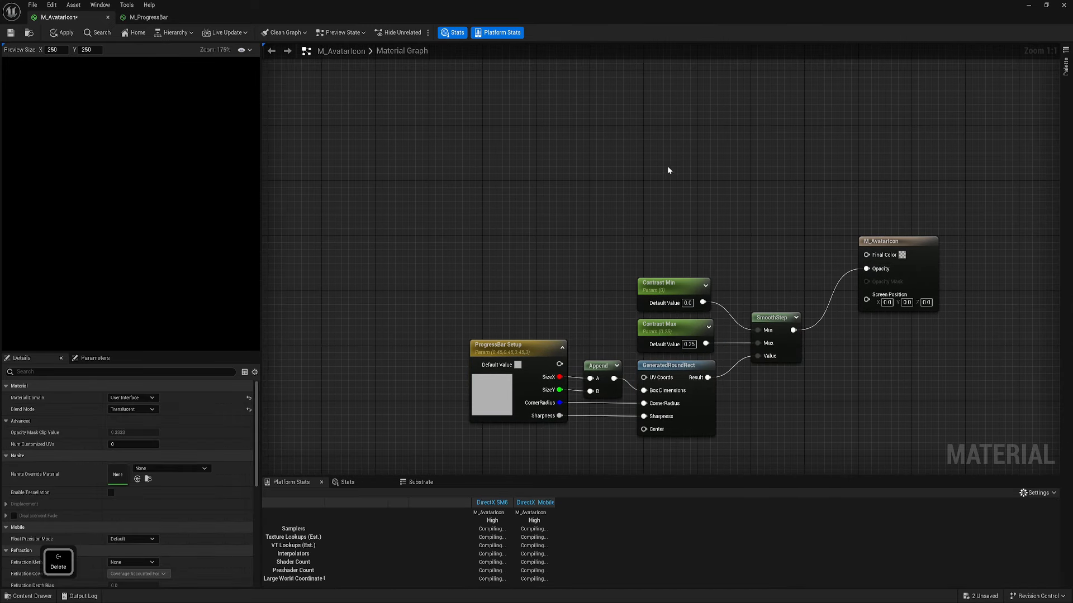
# Step: Add a Texture Sample node above the contrast parameters and convert it to a parameter named AvatarIcon
pyautogui.press('t')
pyautogui.click(682, 157)
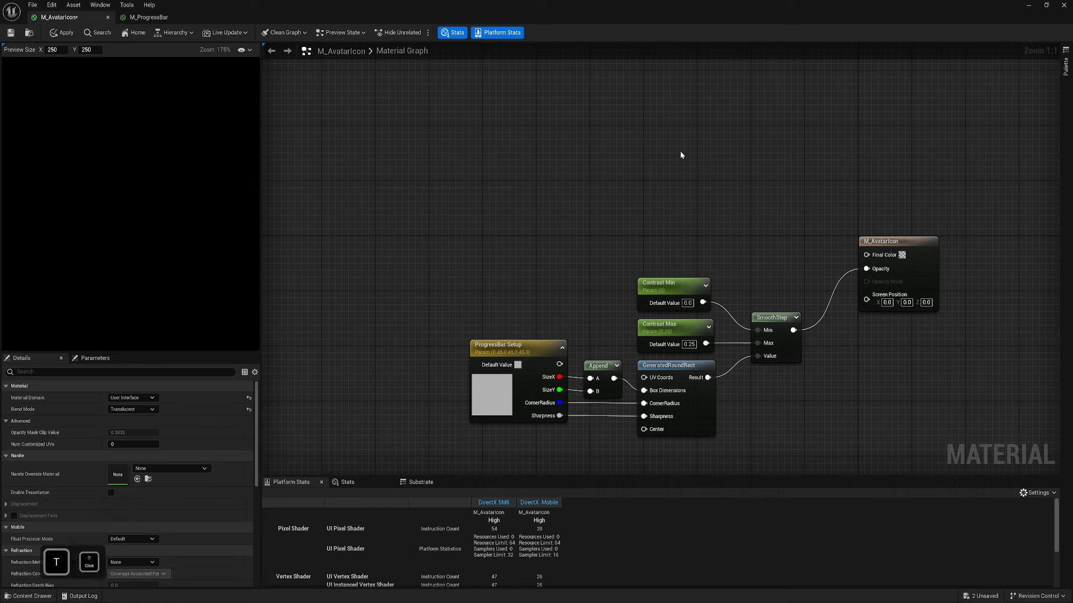
pyautogui.click(679, 151)
pyautogui.rightClick(711, 164)
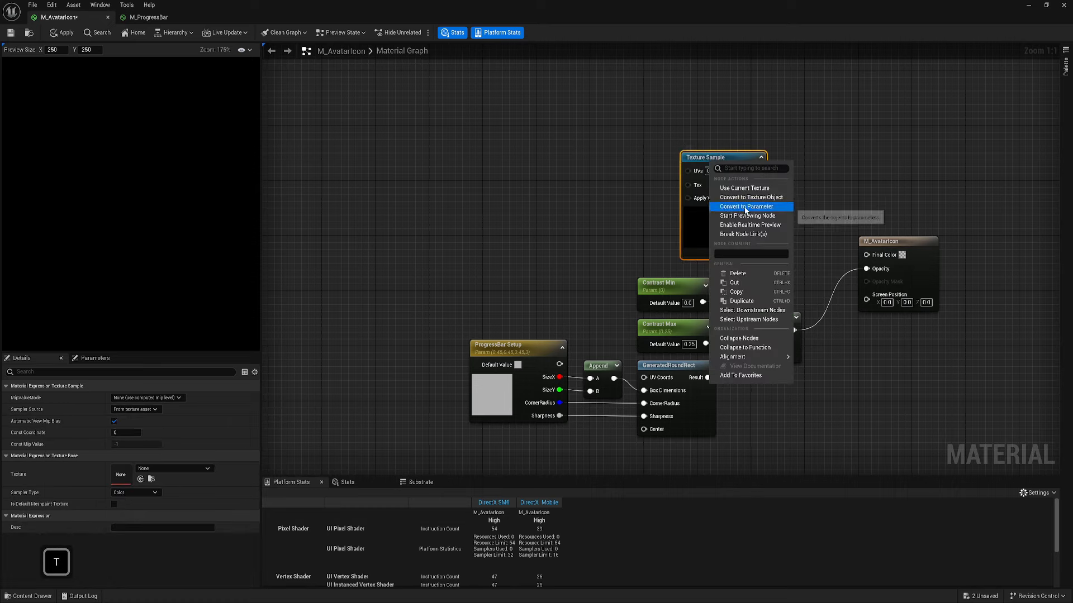
pyautogui.click(746, 206)
pyautogui.write('Av')
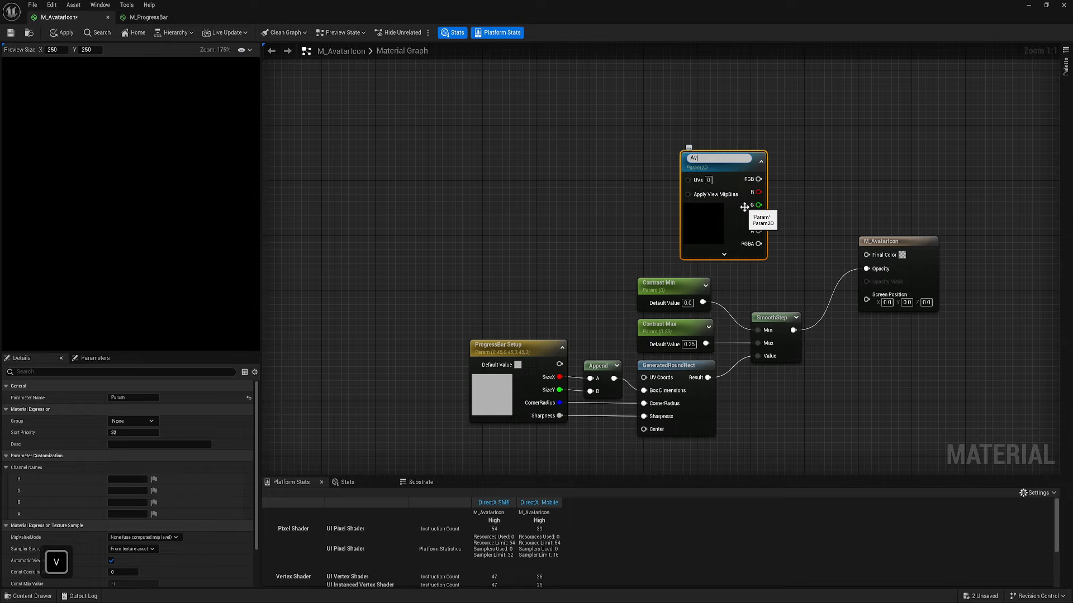
pyautogui.write('atarIcon')
pyautogui.press('Return')
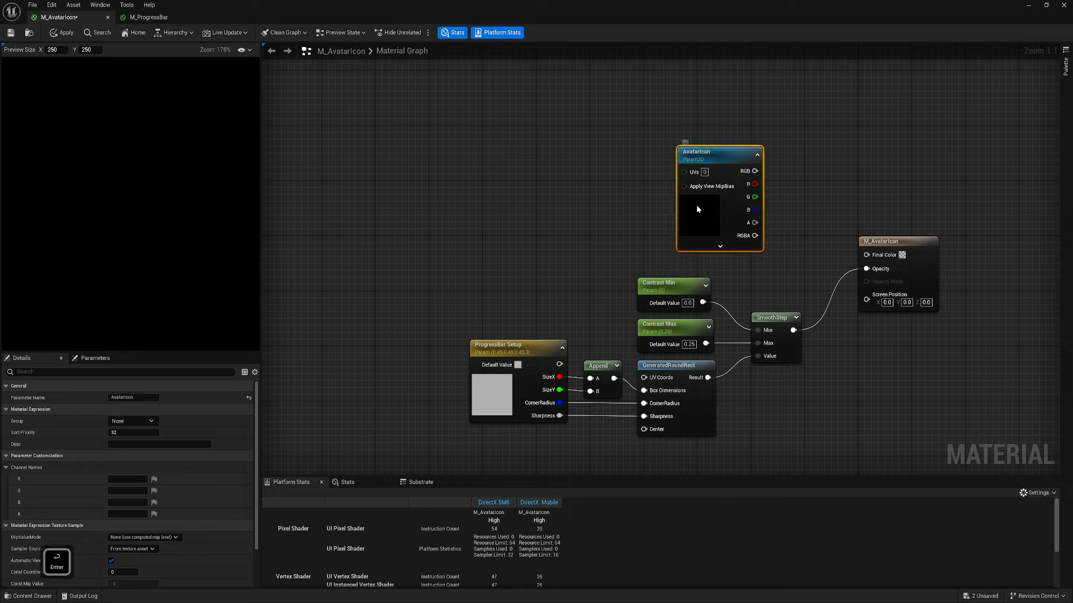
pyautogui.moveTo(697, 208); pyautogui.dragTo(684, 214)
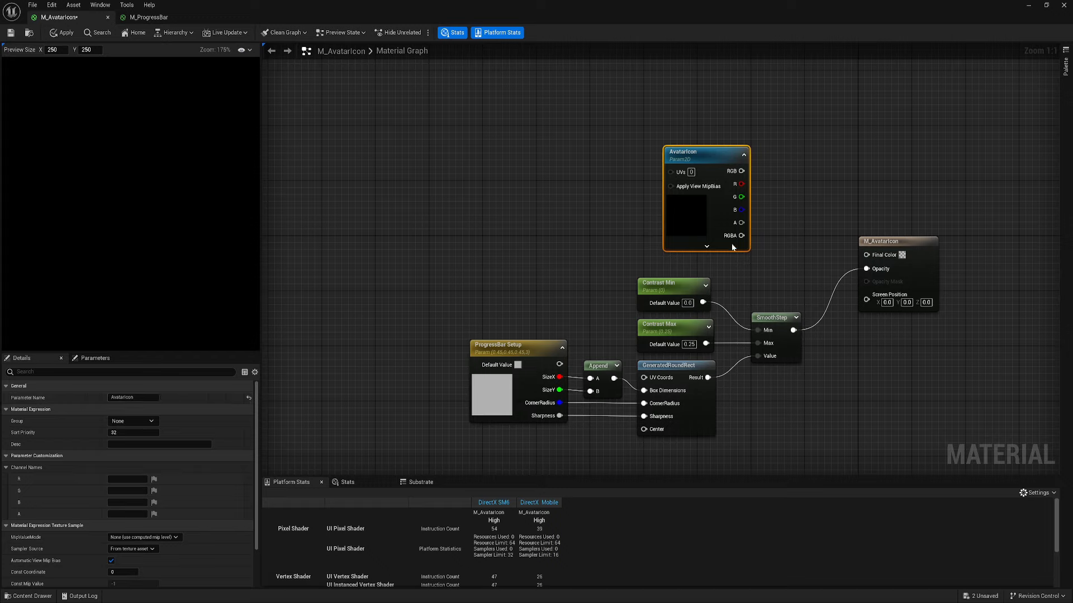
# Step: Assign the T_UI_IconLibrary_Alien_128 texture to AvatarIcon and connect its RGB output to the material's Final Color
pyautogui.scroll(-3, 190, 525)
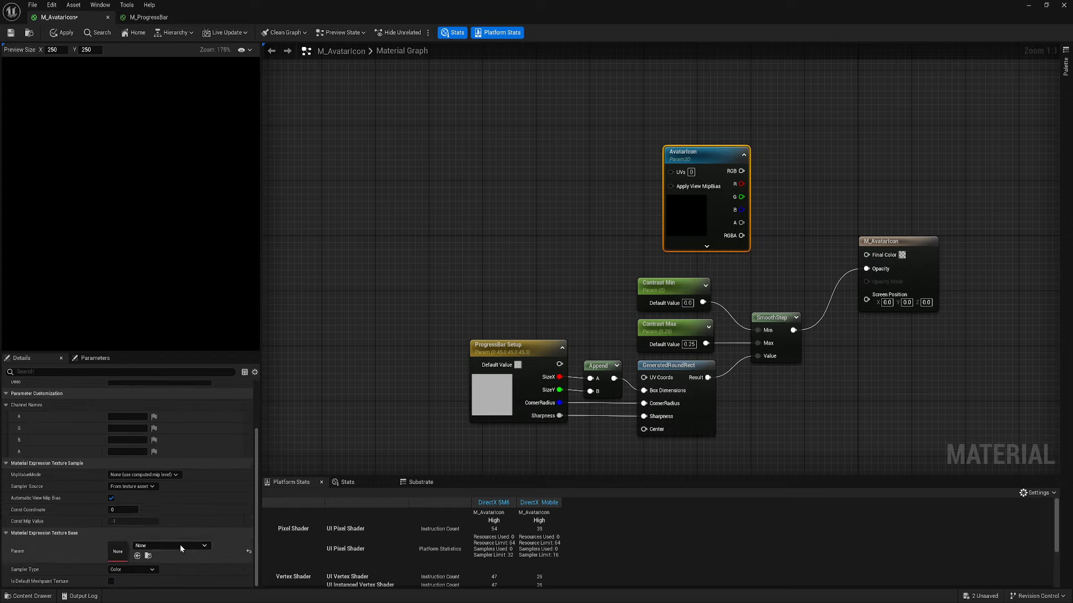
pyautogui.click(180, 546)
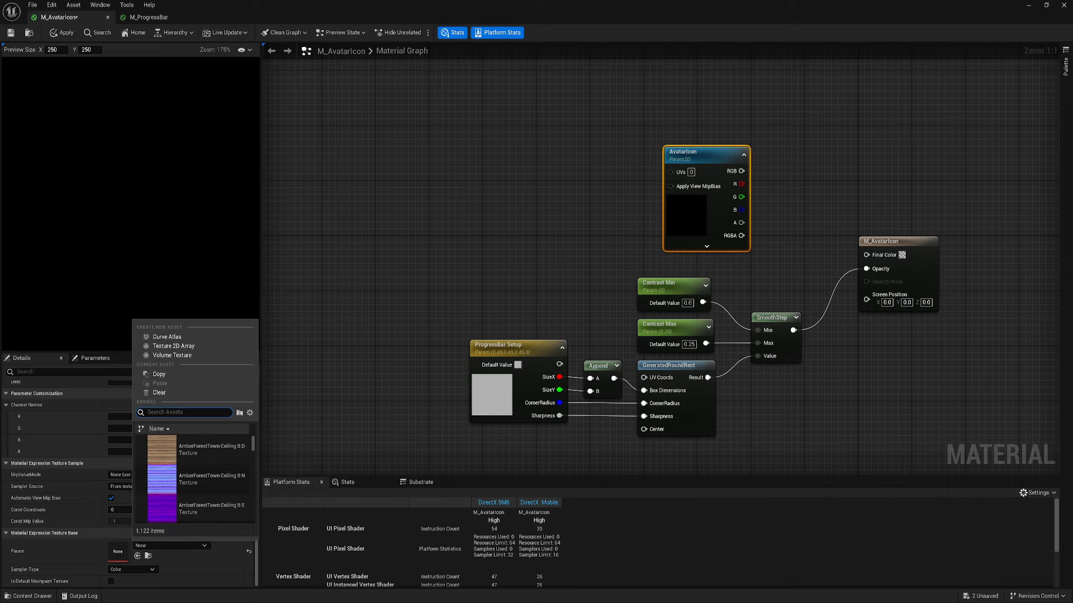
pyautogui.write('icon')
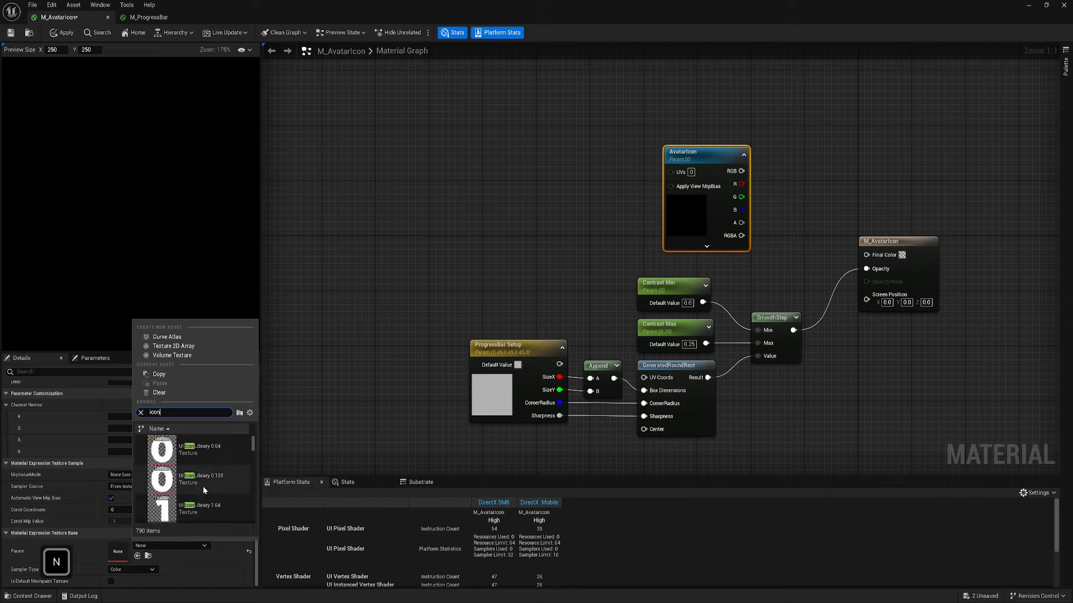
pyautogui.scroll(-5, 202, 486)
pyautogui.click(226, 482)
pyautogui.moveTo(742, 171); pyautogui.dragTo(866, 254)
pyautogui.moveTo(707, 214); pyautogui.dragTo(666, 231)
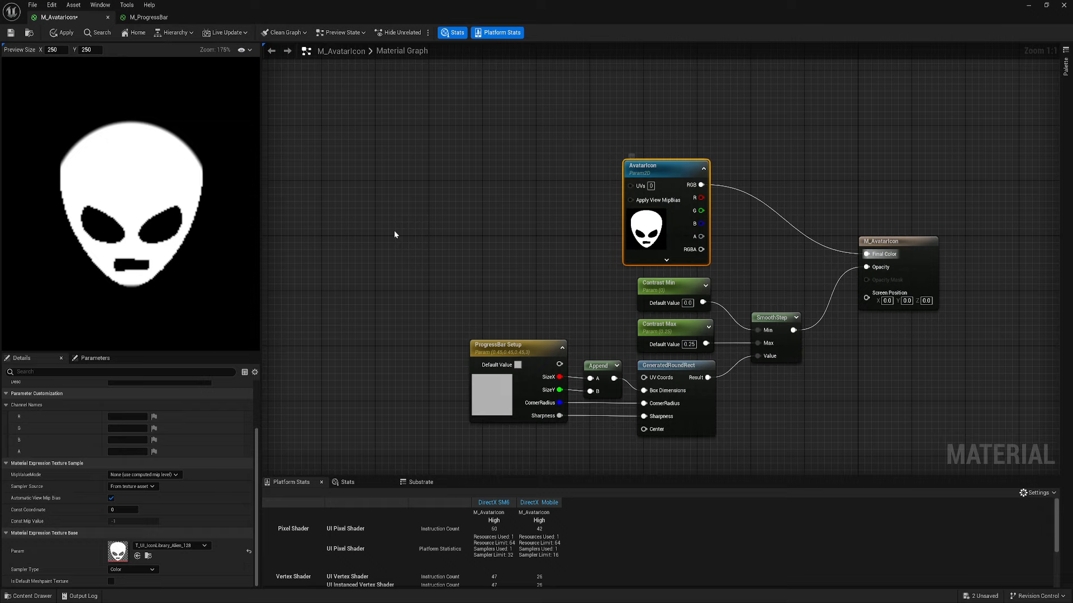
pyautogui.moveTo(701, 242); pyautogui.dragTo(771, 272)
pyautogui.click(744, 232)
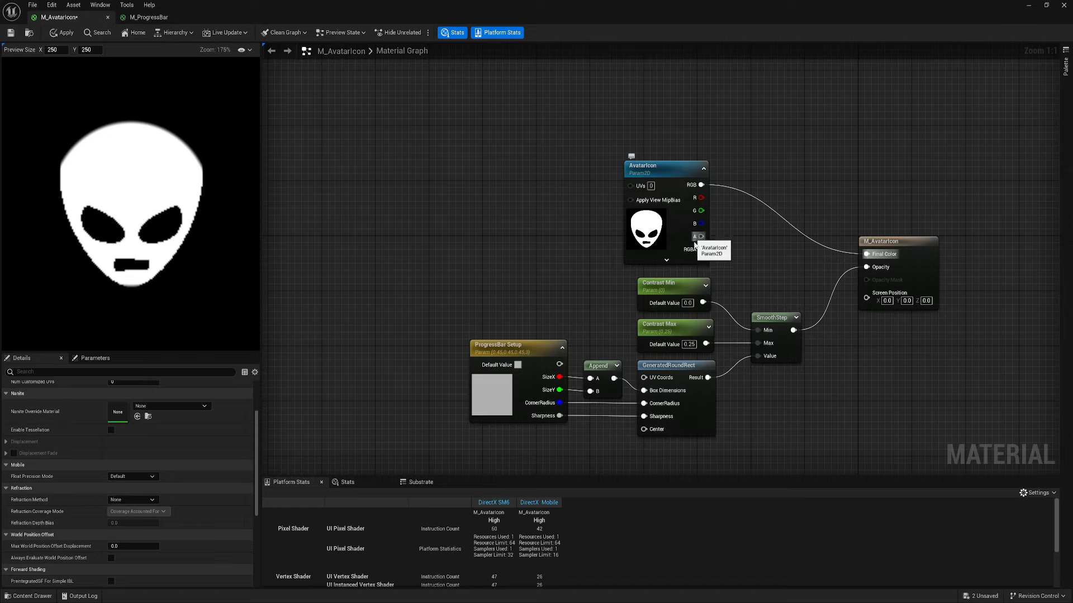
pyautogui.moveTo(697, 238); pyautogui.dragTo(741, 217)
pyautogui.click(772, 194)
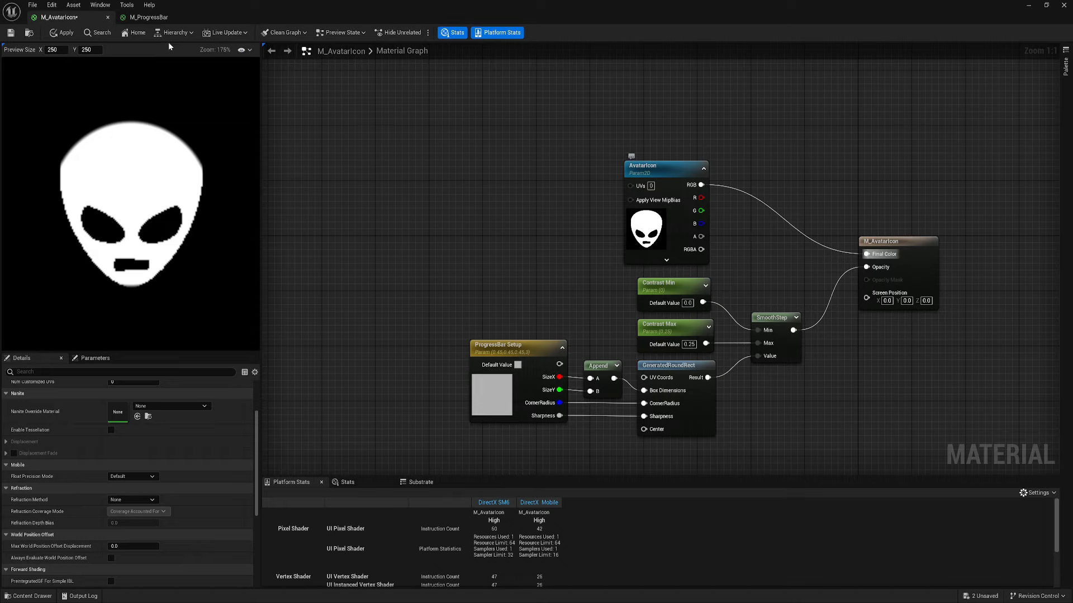
# Step: Save the M_AvatarIcon material and close both the M_ProgressBar and M_AvatarIcon editors
pyautogui.click(11, 33)
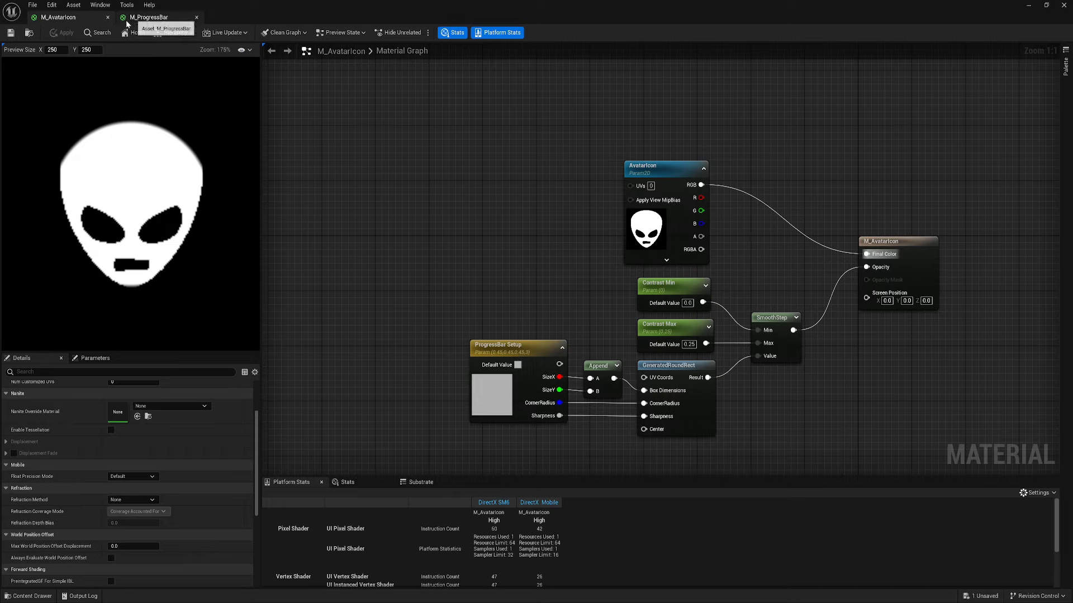
pyautogui.click(196, 17)
pyautogui.click(108, 18)
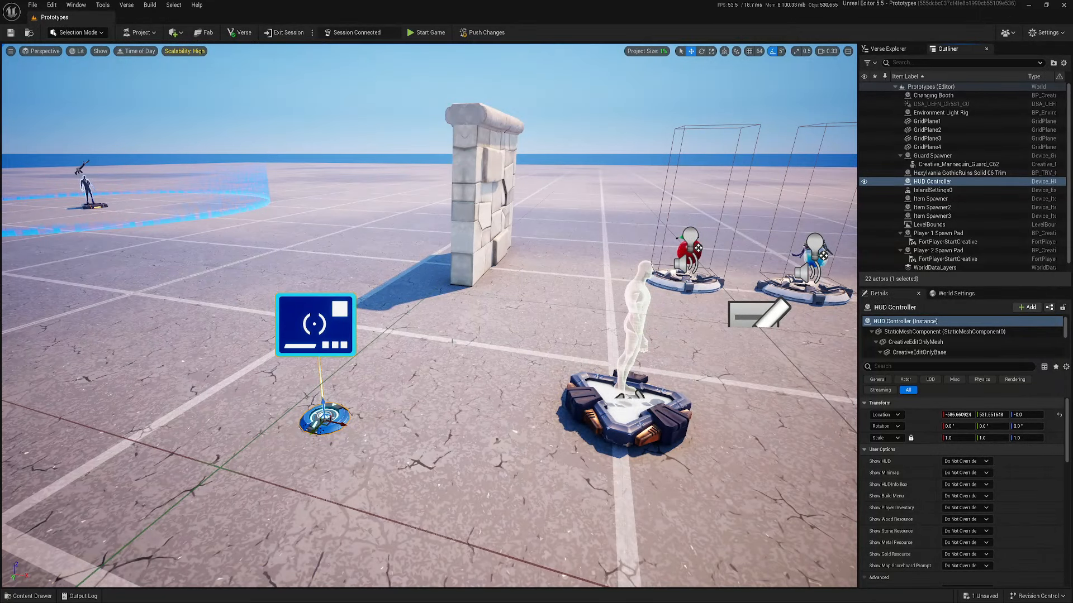
# Step: Show the project's MainHud folder and save all remaining unsaved assets
pyautogui.hotkey('ctrl', 'space')
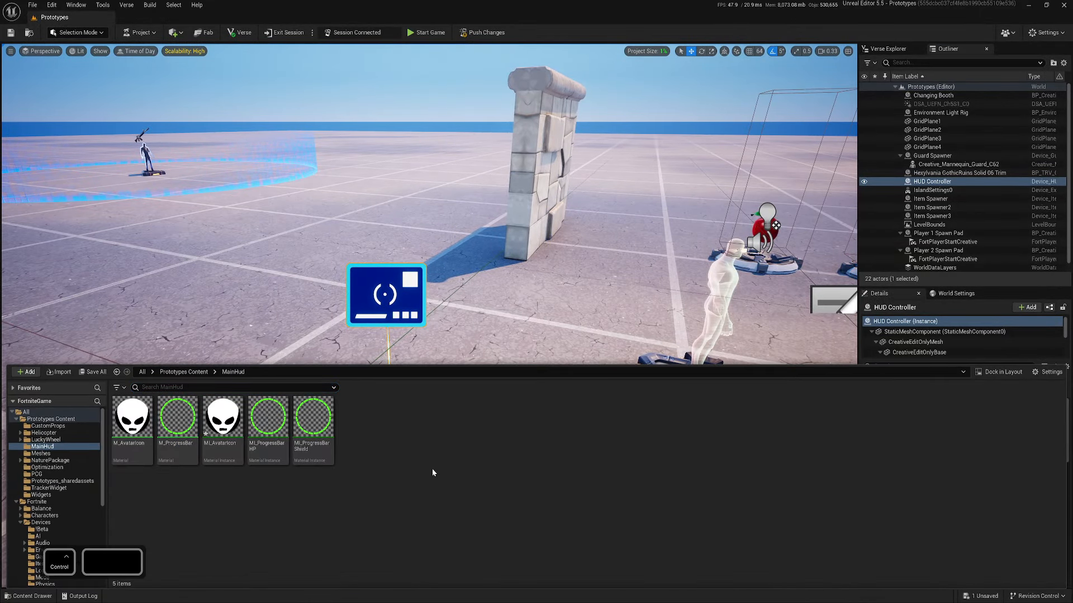
pyautogui.click(94, 372)
pyautogui.click(600, 403)
# Step: Create a Widget Blueprint in the MainHud folder with User Widget as parent class and name it WBP_MainHUD
pyautogui.rightClick(403, 434)
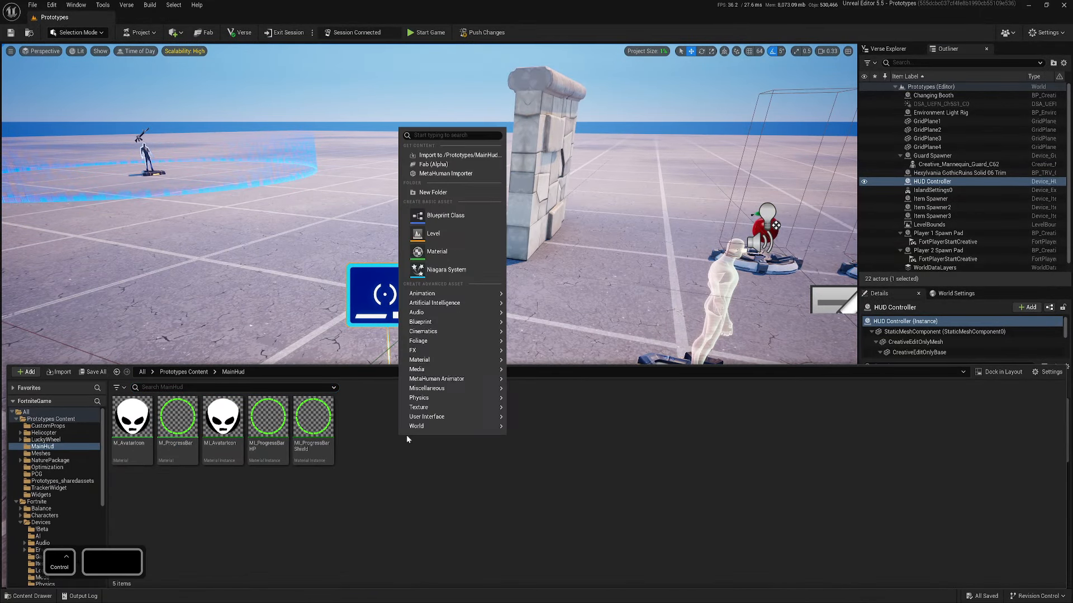
pyautogui.click(547, 426)
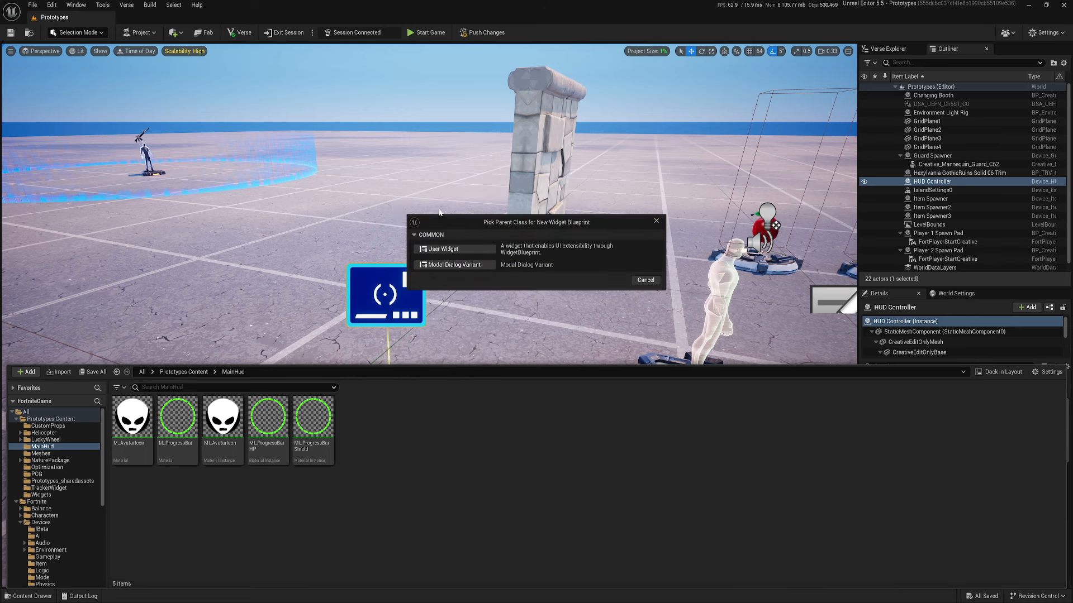
pyautogui.click(444, 249)
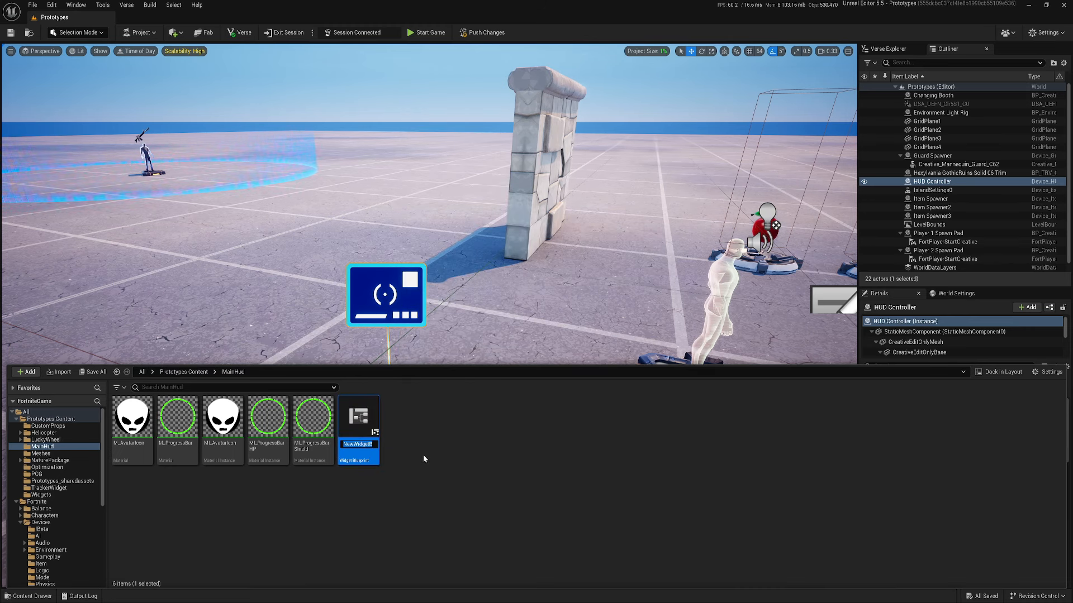
pyautogui.write('WBP_MainHUD')
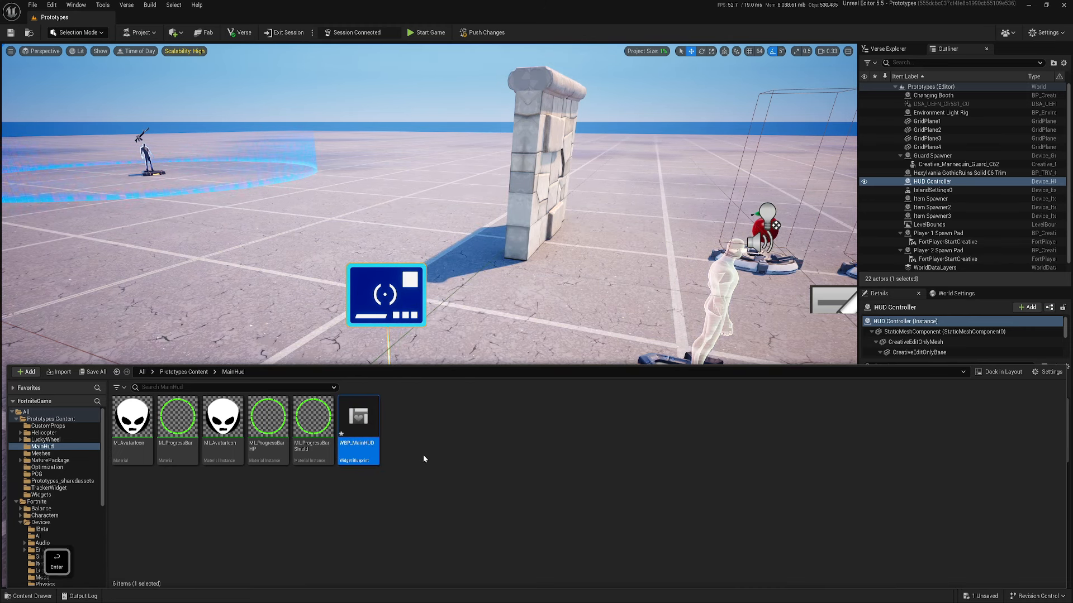
pyautogui.press('Return')
# Step: Set the HUD Controller's Player Info Widget Override to WBP_MainHUD and save the level
pyautogui.moveTo(482, 348); pyautogui.dragTo(484, 385, button='right')
pyautogui.press('w')
pyautogui.scroll(-2, 908, 437)
pyautogui.scroll(-3, 908, 437)
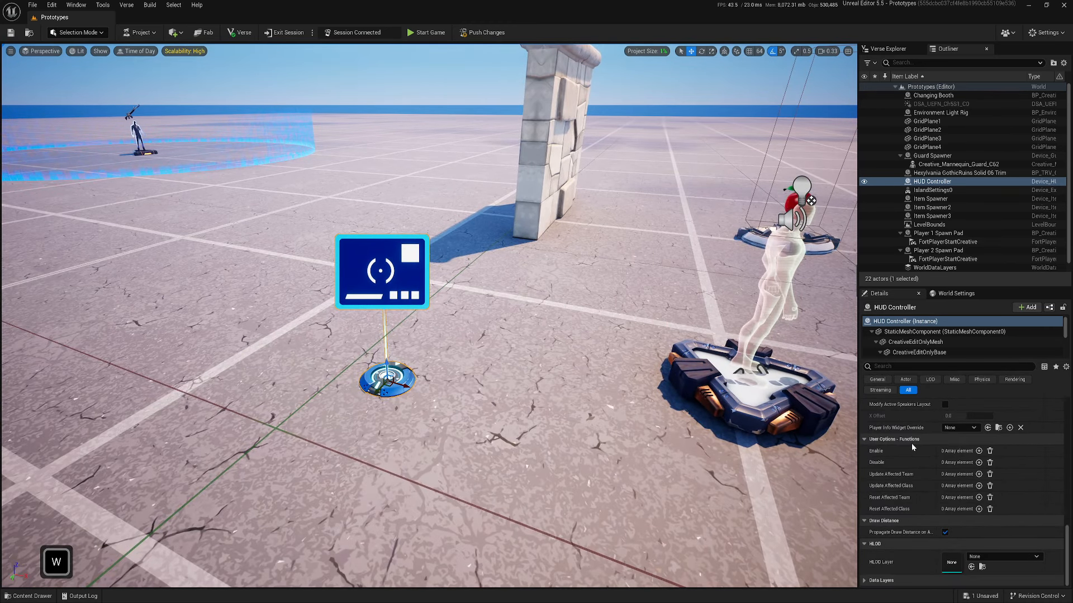
pyautogui.click(993, 427)
pyautogui.moveTo(484, 385); pyautogui.dragTo(484, 366, button='right')
pyautogui.hotkey('ctrl', 's')
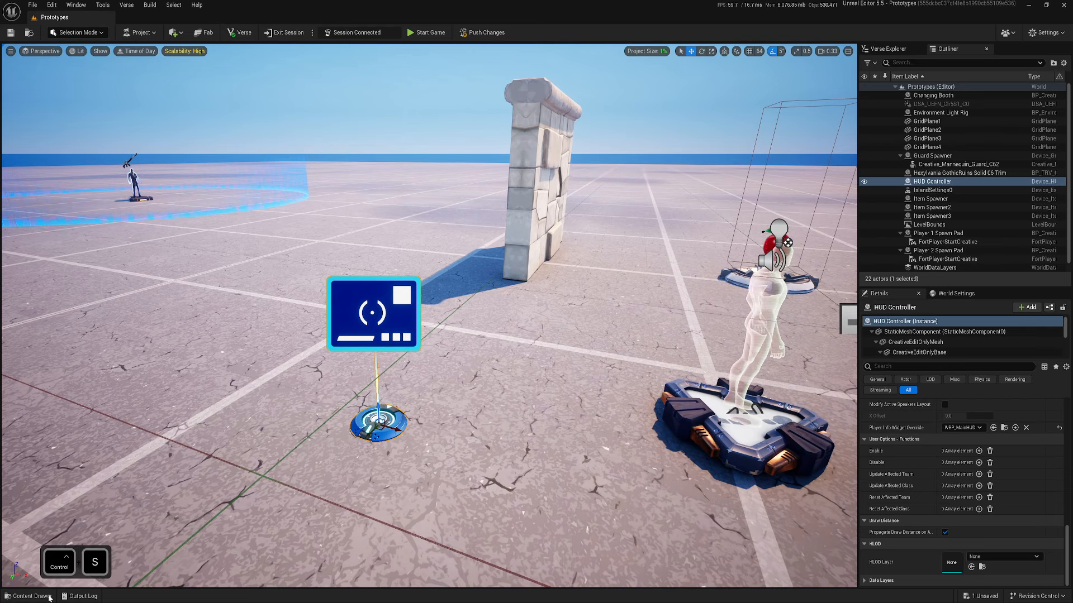
# Step: Open WBP_MainHUD for editing and add a Canvas Panel as its root widget
pyautogui.hotkey('ctrl', 'space')
pyautogui.doubleClick(358, 427)
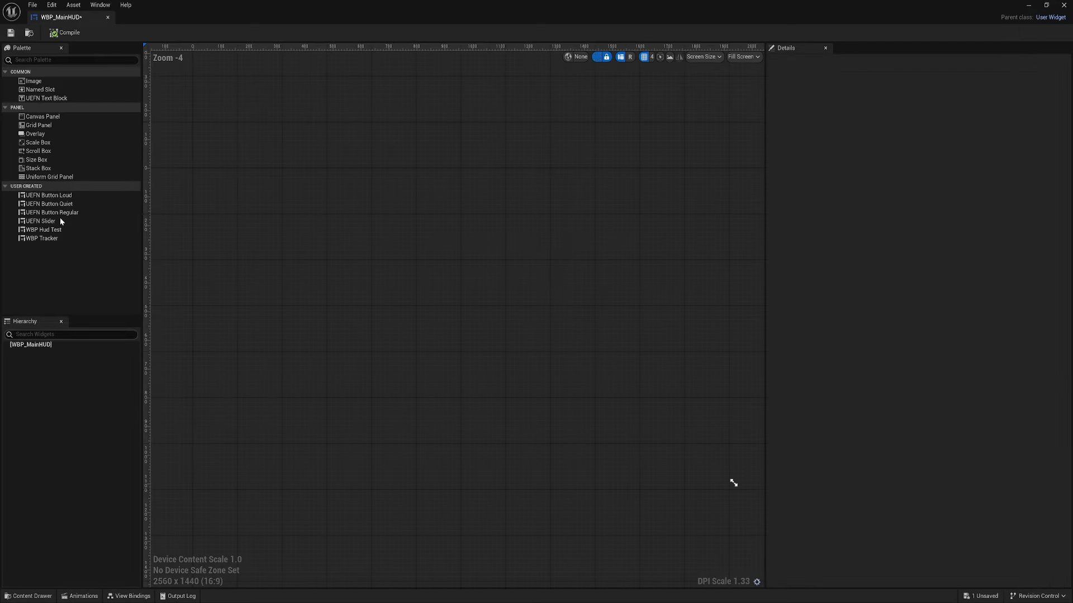
pyautogui.click(39, 117)
pyautogui.moveTo(43, 338); pyautogui.dragTo(40, 346)
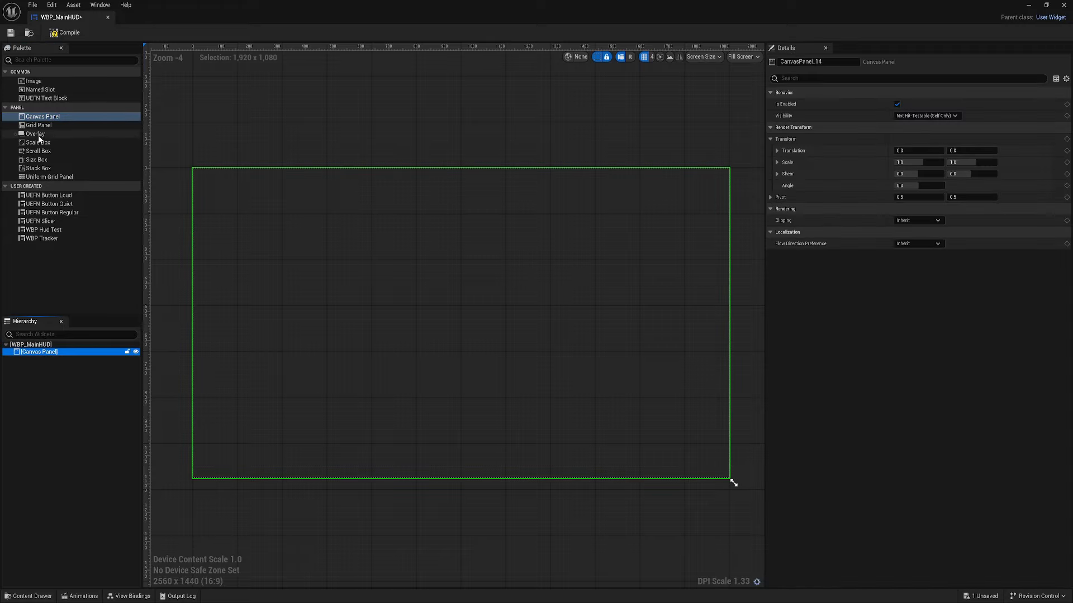
# Step: Add an Overlay inside the Canvas Panel and anchor it to the canvas's top-left corner
pyautogui.moveTo(37, 135); pyautogui.dragTo(105, 225)
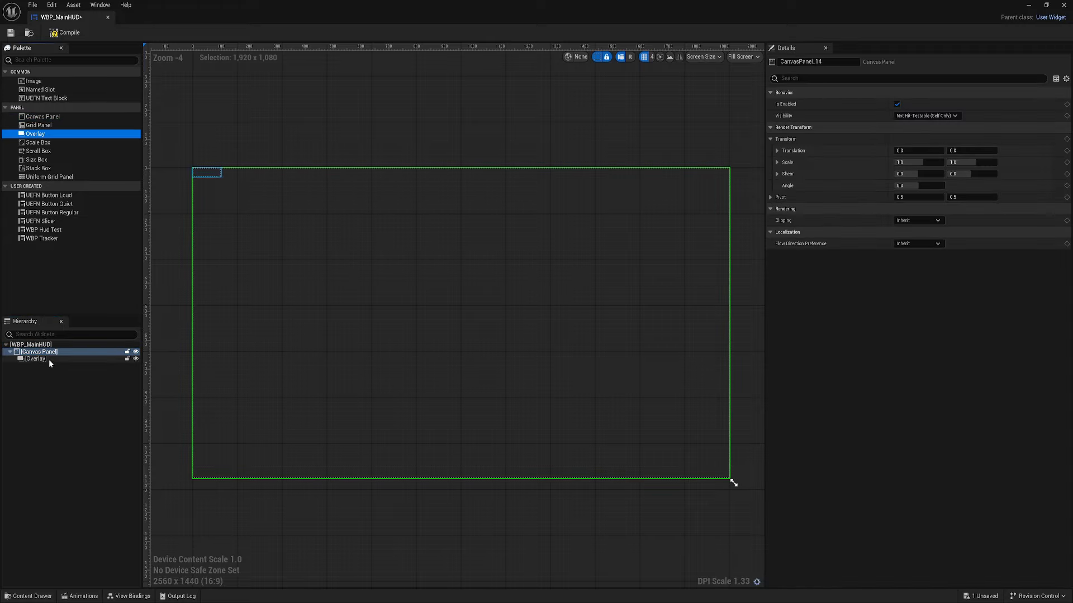
pyautogui.click(49, 360)
pyautogui.click(919, 105)
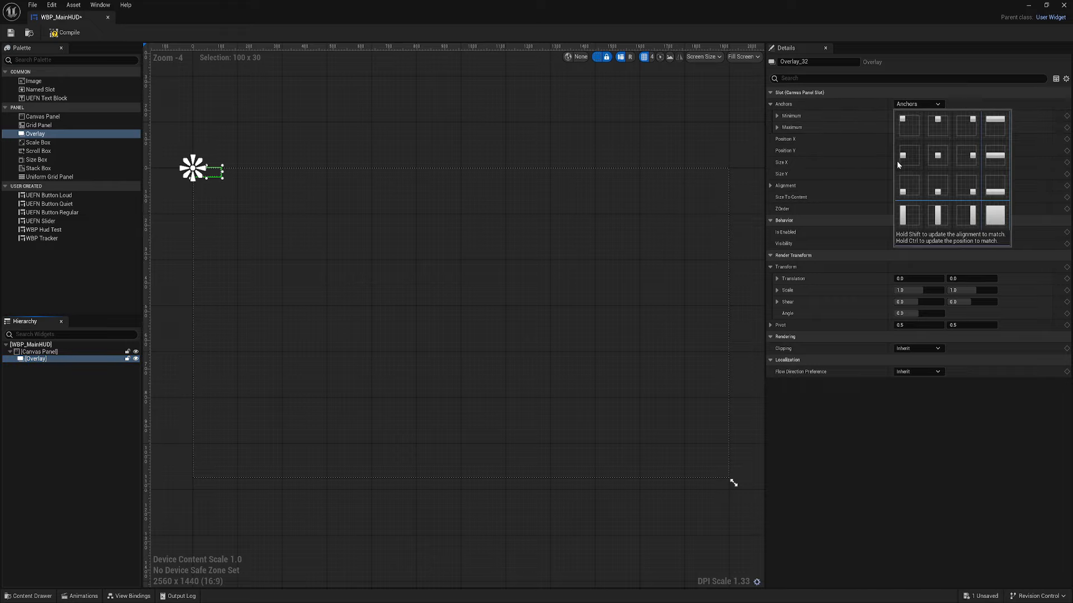
pyautogui.click(909, 124)
# Step: Set the Overlay's position to X 40, Y 40 and its size to 180 by 180
pyautogui.scroll(5, 230, 187)
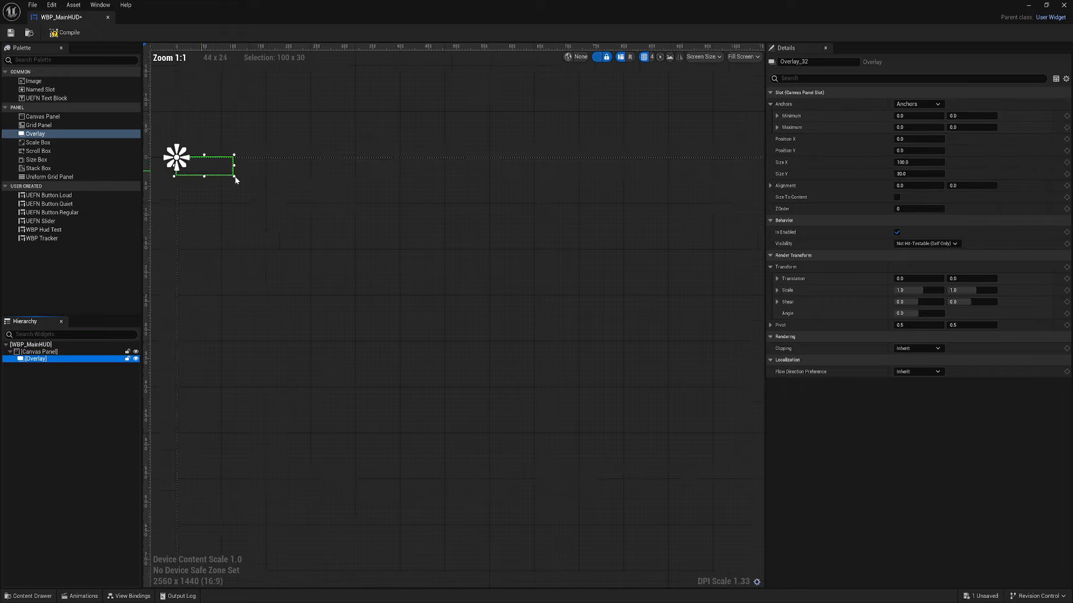
pyautogui.moveTo(304, 136); pyautogui.dragTo(417, 193, button='right')
pyautogui.scroll(3, 321, 227)
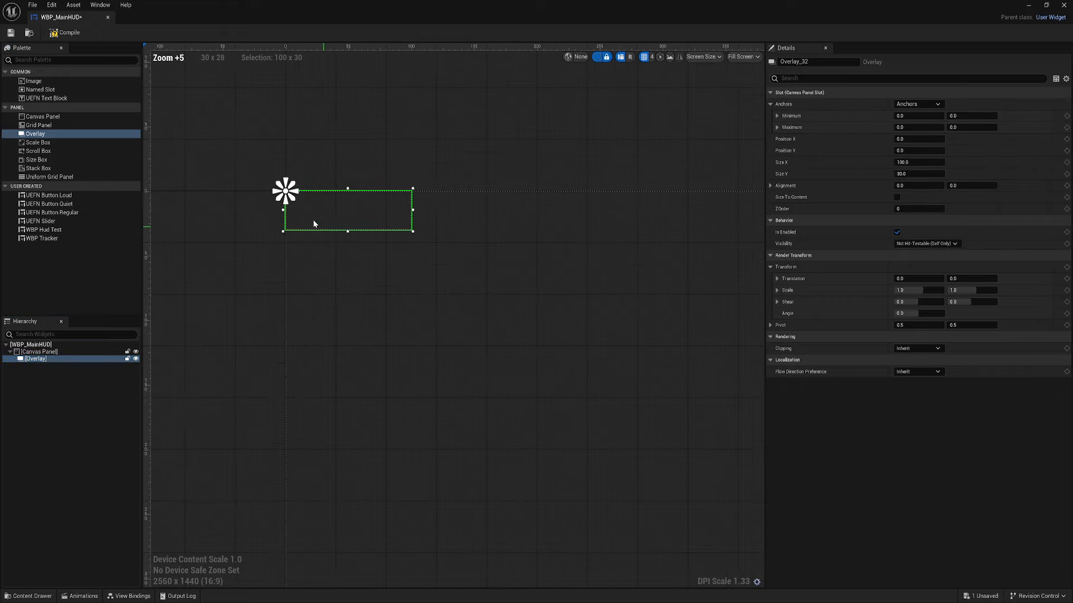
pyautogui.scroll(-3, 313, 222)
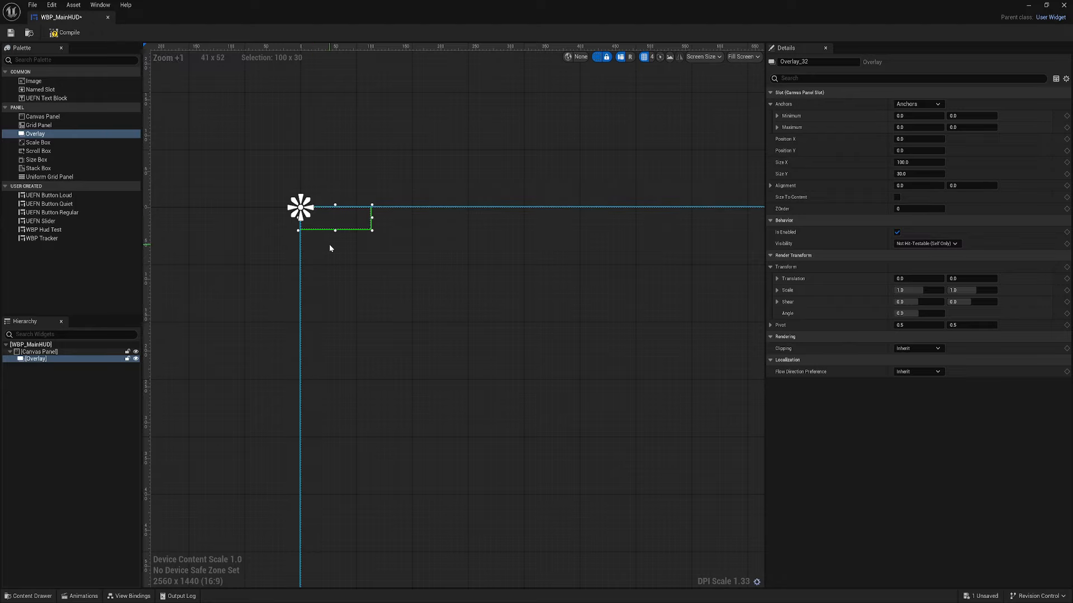
pyautogui.moveTo(394, 268); pyautogui.dragTo(340, 250, button='right')
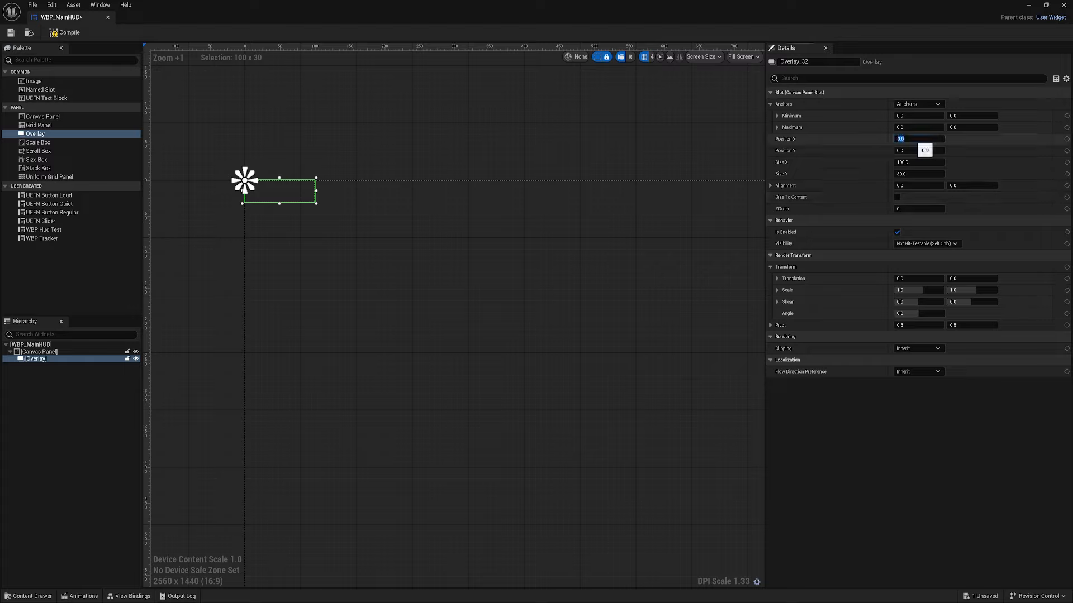
pyautogui.press('Return')
pyautogui.click(913, 151)
pyautogui.write('40')
pyautogui.press('Return')
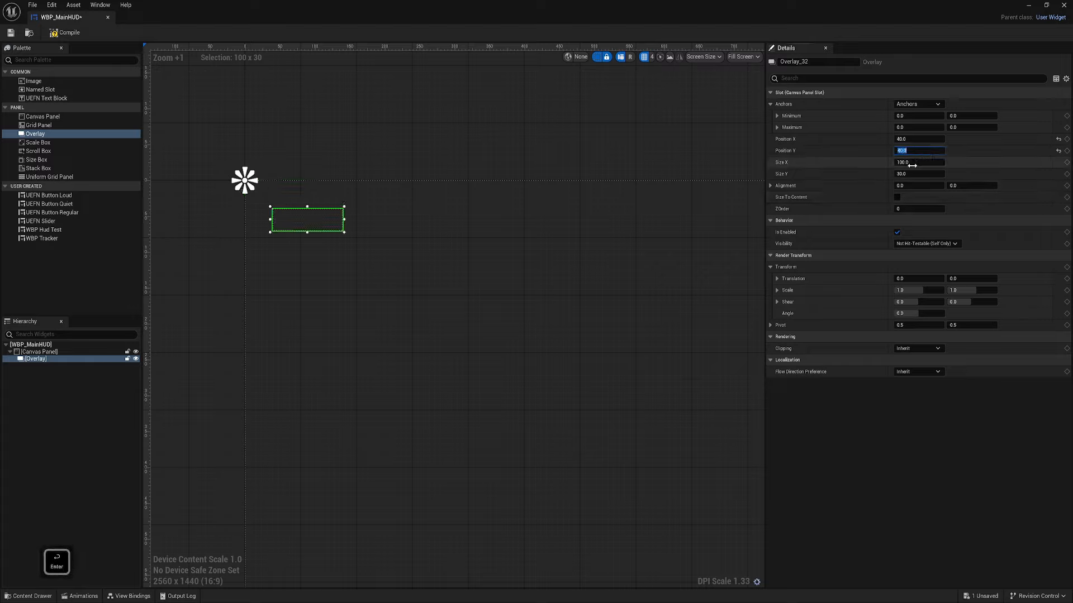
pyautogui.write('180')
pyautogui.press('Return')
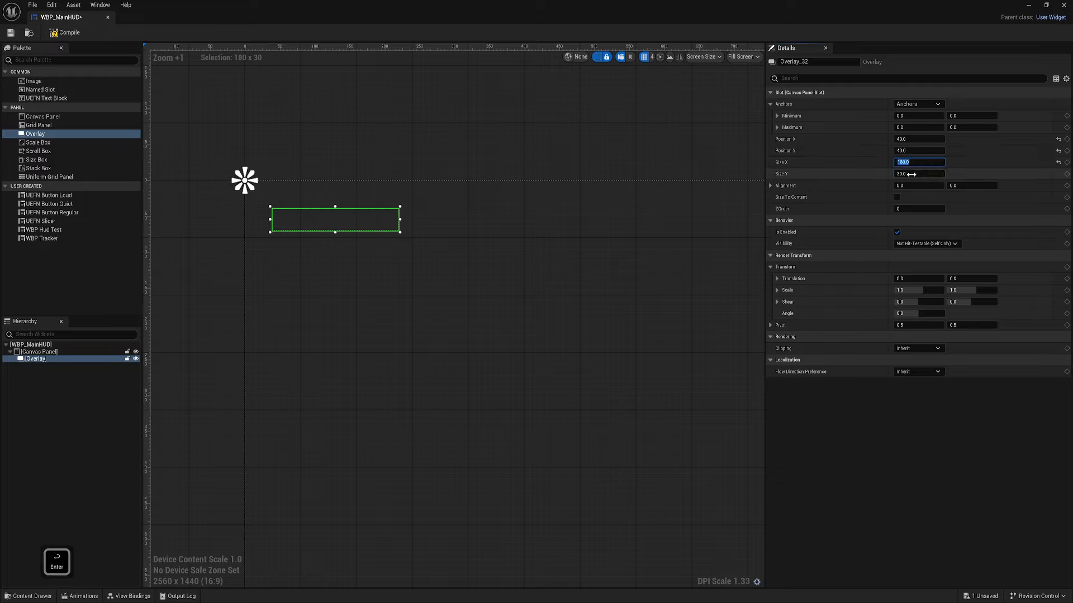
pyautogui.write('180')
pyautogui.press('Return')
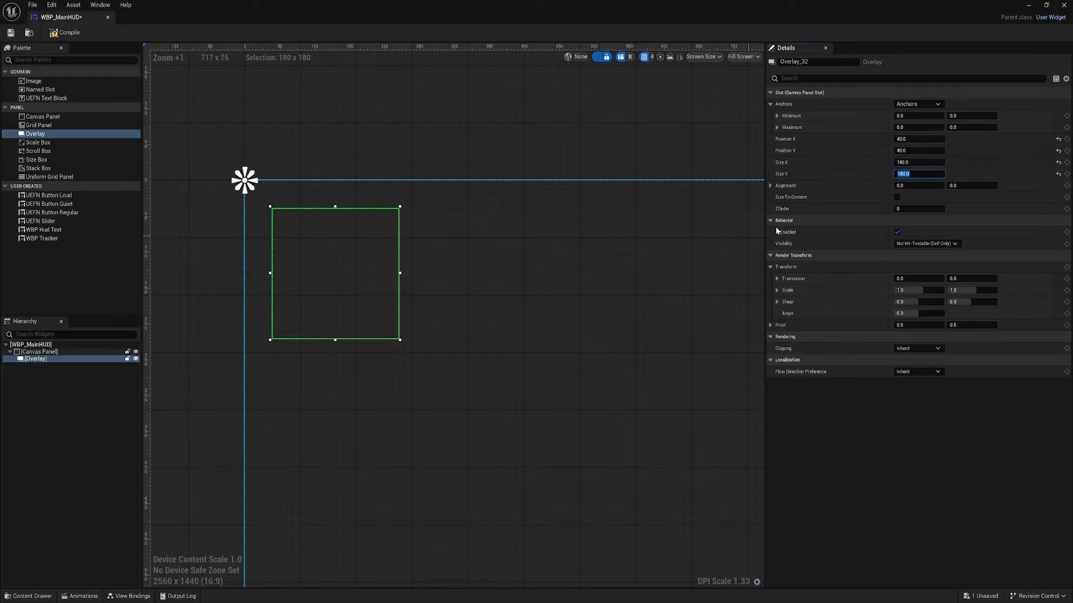
# Step: Add an Image inside the Overlay and centre it horizontally and vertically
pyautogui.moveTo(587, 211); pyautogui.dragTo(530, 202, button='right')
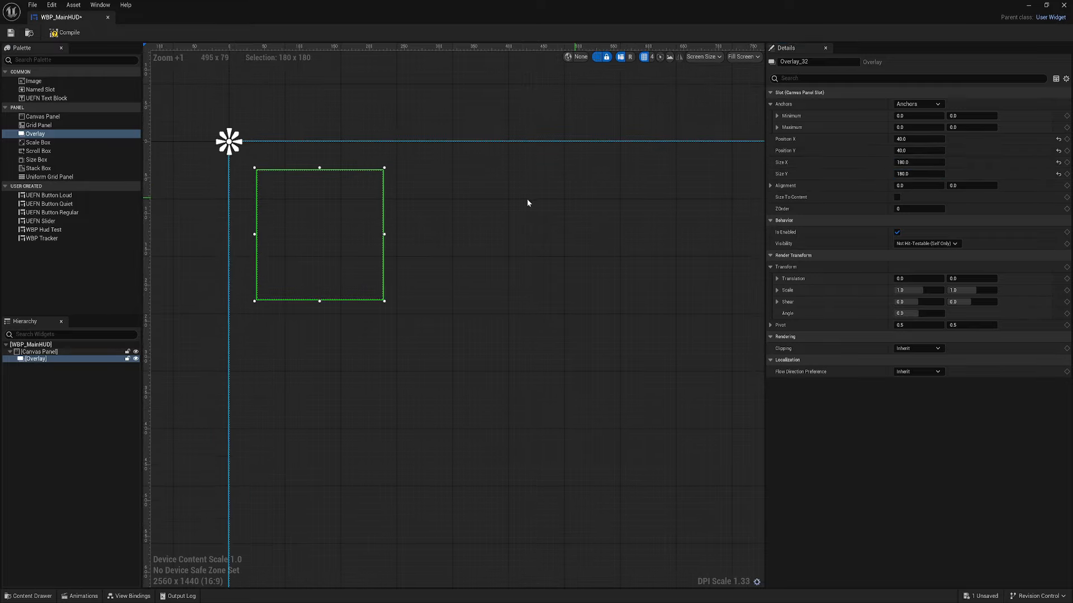
pyautogui.moveTo(34, 81); pyautogui.dragTo(109, 289)
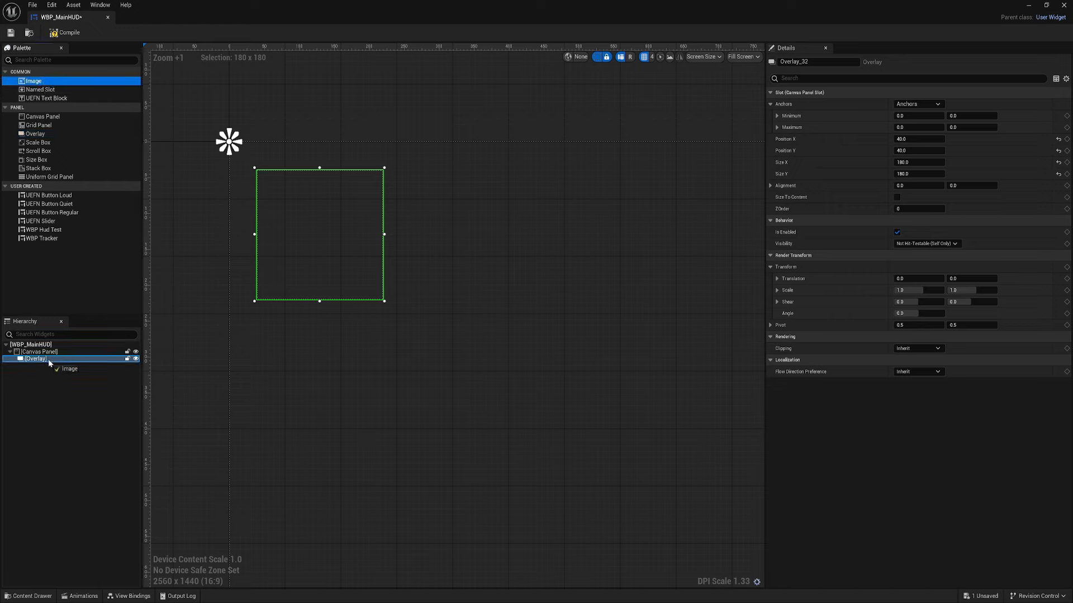
pyautogui.moveTo(48, 359); pyautogui.dragTo(48, 369)
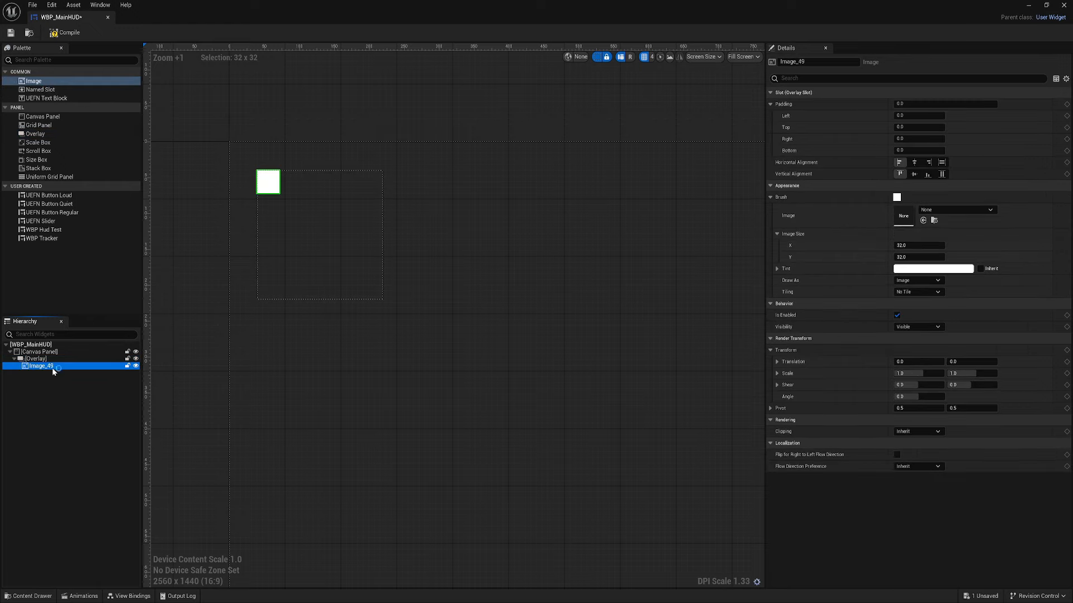
pyautogui.click(914, 162)
pyautogui.click(914, 174)
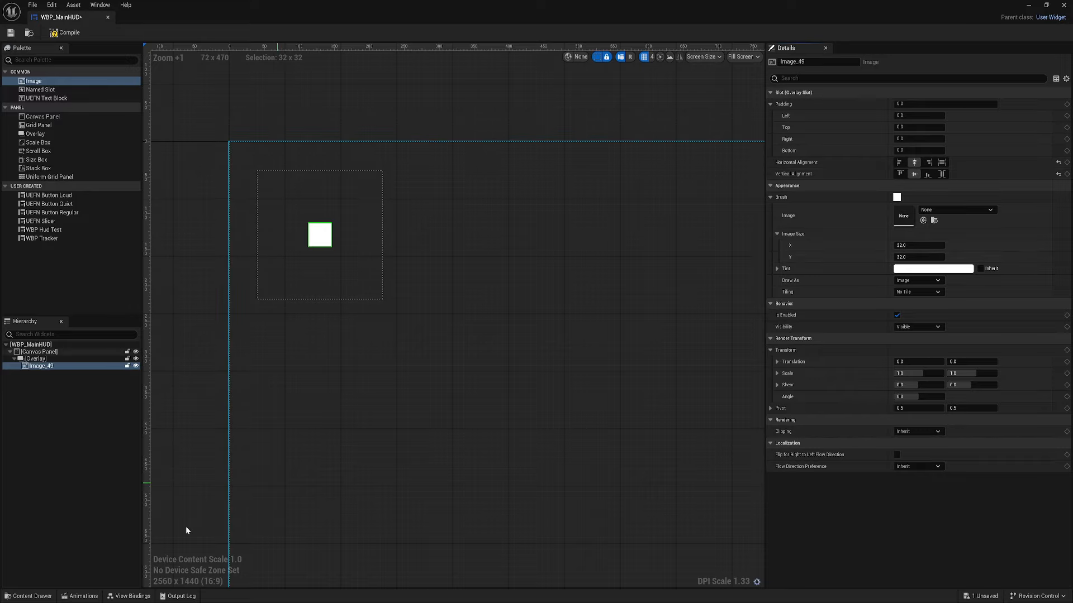
# Step: Assign the MI_AvatarIcon material instance to the image at a size of 120 by 120 and compile the widget
pyautogui.click(28, 596)
pyautogui.moveTo(219, 469); pyautogui.dragTo(904, 216)
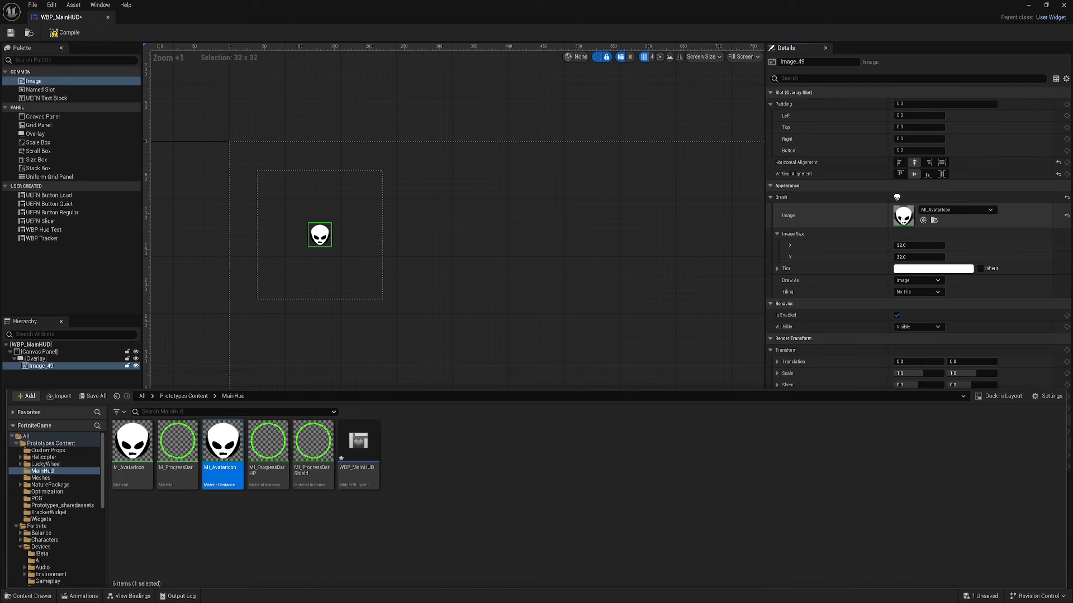
pyautogui.click(919, 246)
pyautogui.write('120')
pyautogui.press('Return')
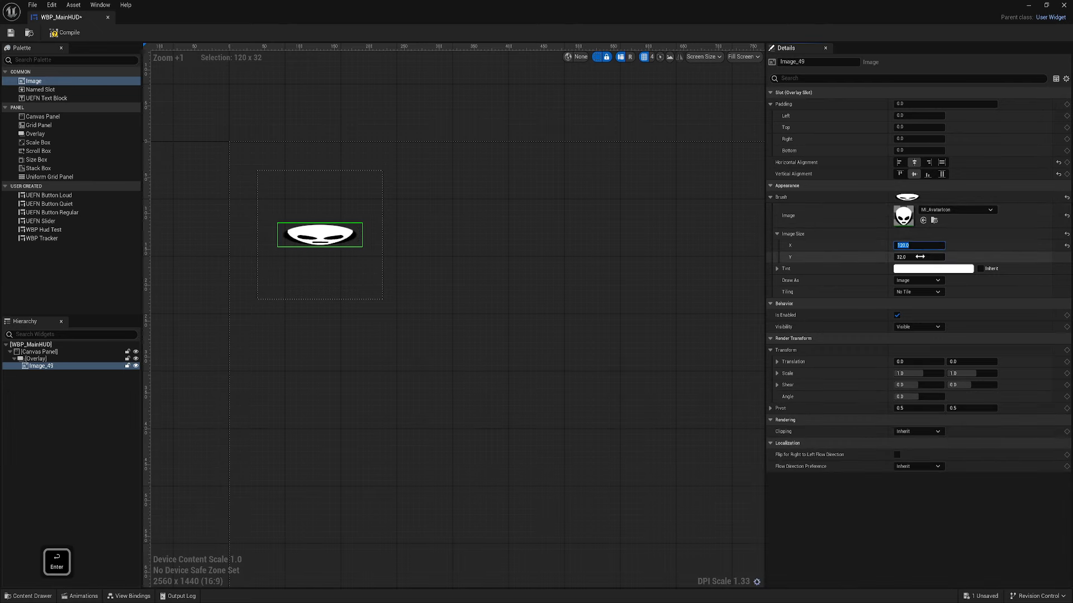
pyautogui.press('Tab')
pyautogui.write('120')
pyautogui.press('Return')
pyautogui.scroll(5, 325, 241)
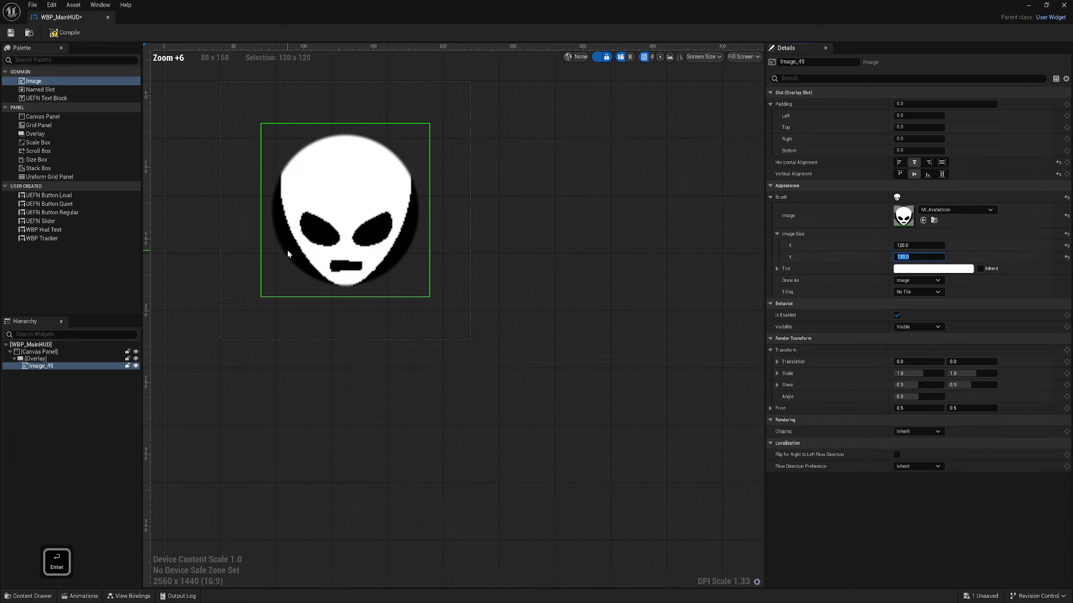
pyautogui.click(77, 35)
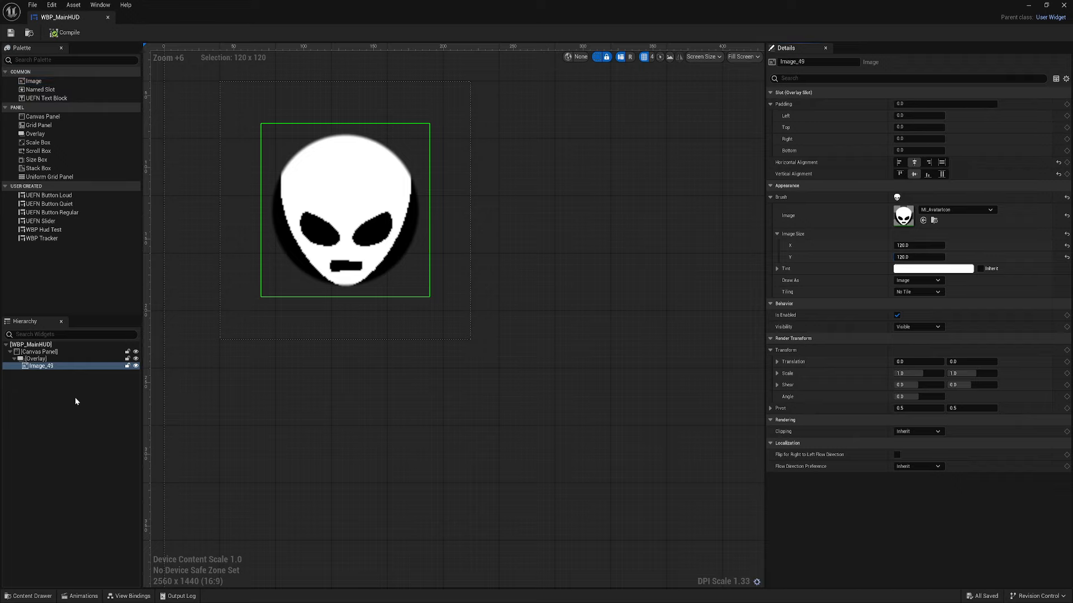
# Step: Add a second Image inside the Overlay and centre it horizontally and vertically
pyautogui.moveTo(34, 84); pyautogui.dragTo(42, 371)
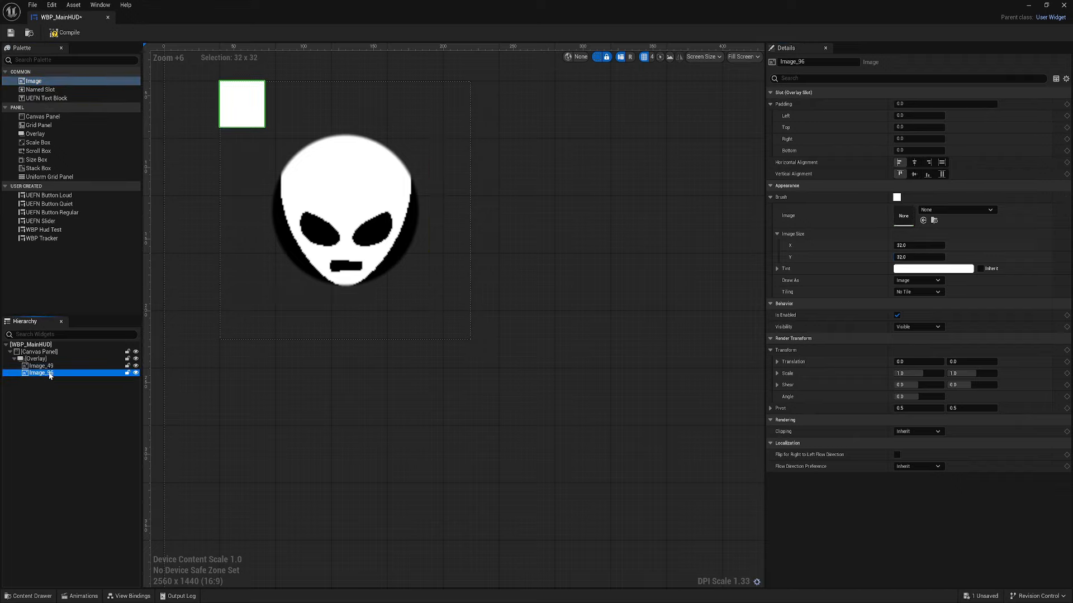
pyautogui.click(914, 162)
pyautogui.click(914, 174)
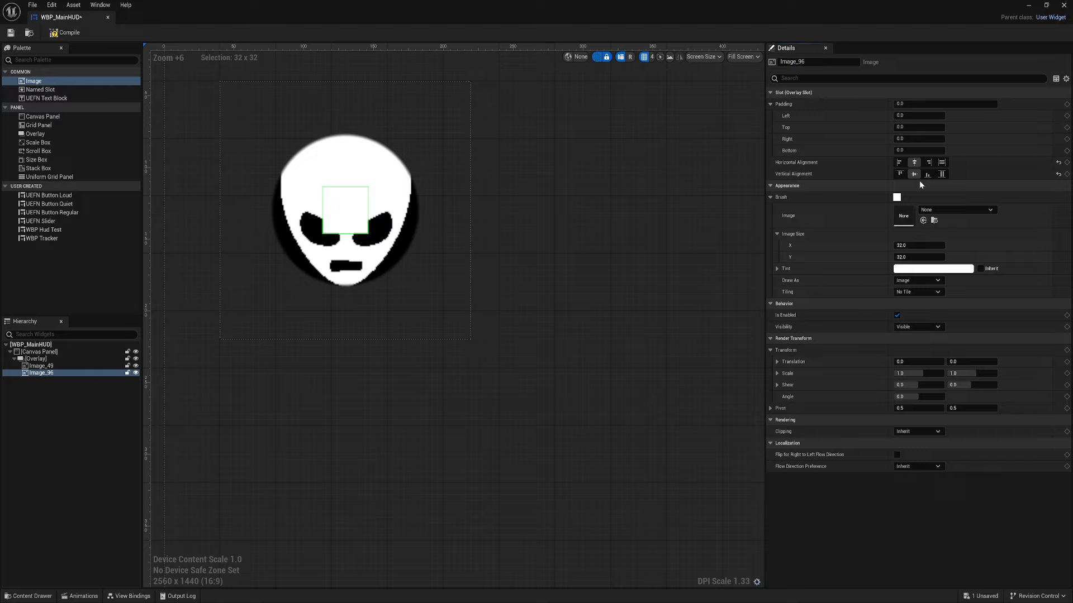
# Step: Set the second image's size to 150 by 150 and assign the MI_ProgressBarHP material instance to it
pyautogui.click(914, 246)
pyautogui.write('150')
pyautogui.press('Return')
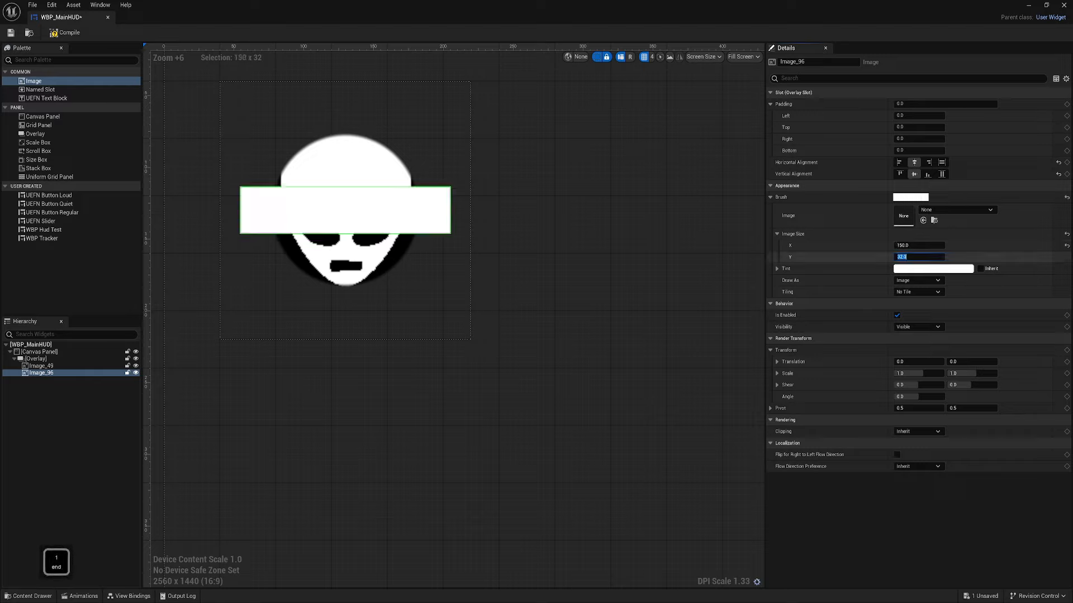
pyautogui.write('150')
pyautogui.press('Return')
pyautogui.hotkey('ctrl', 'space')
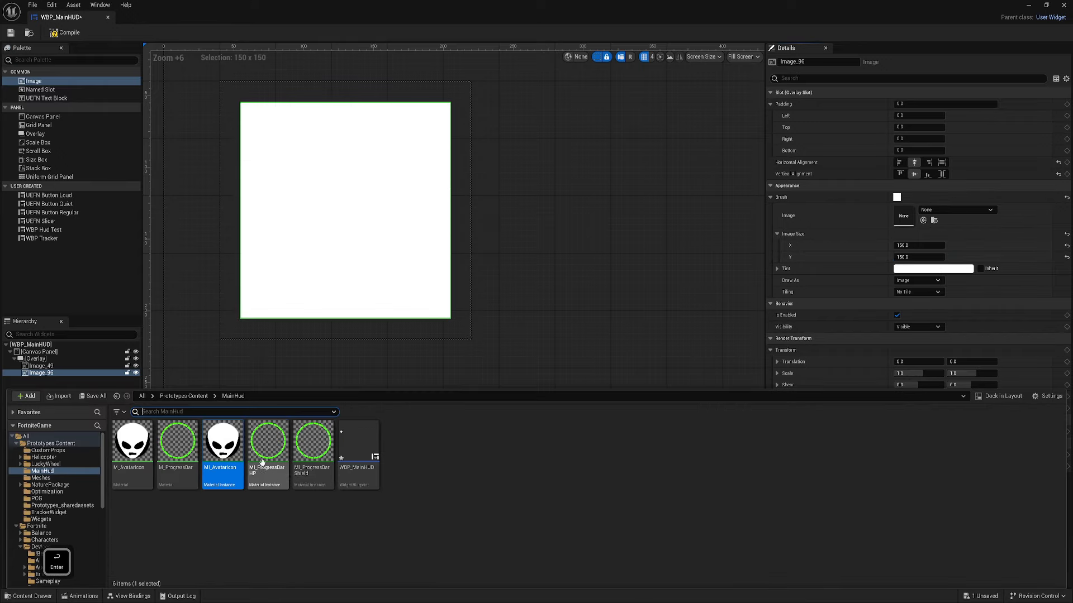
pyautogui.moveTo(262, 462); pyautogui.dragTo(904, 216)
pyautogui.scroll(3, 440, 198)
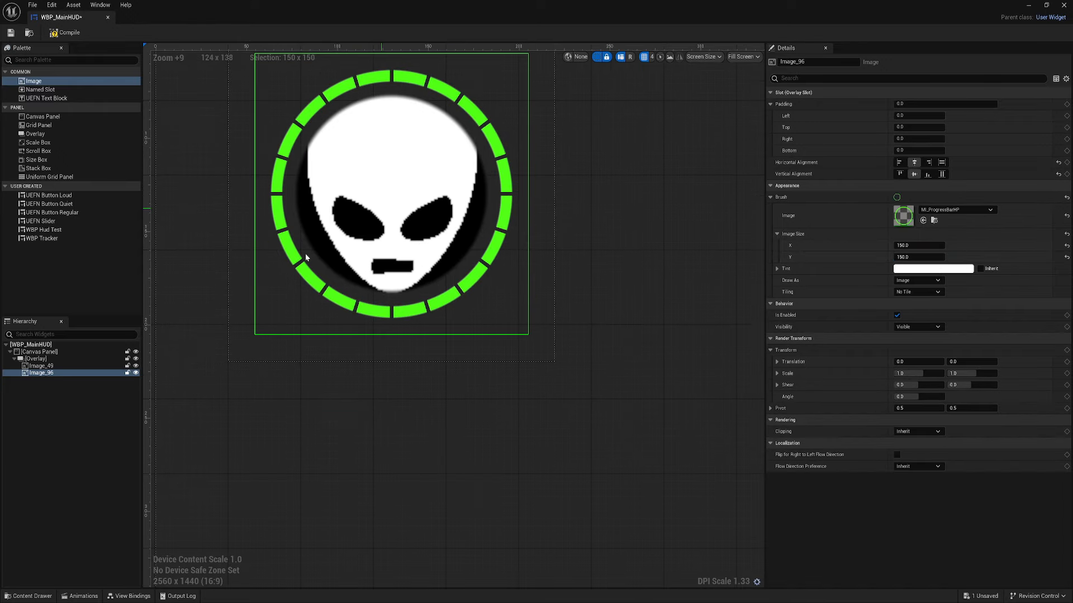
# Step: Duplicate the HP ring image and assign the MI_ProgressBarShield material instance to the copy
pyautogui.click(50, 371)
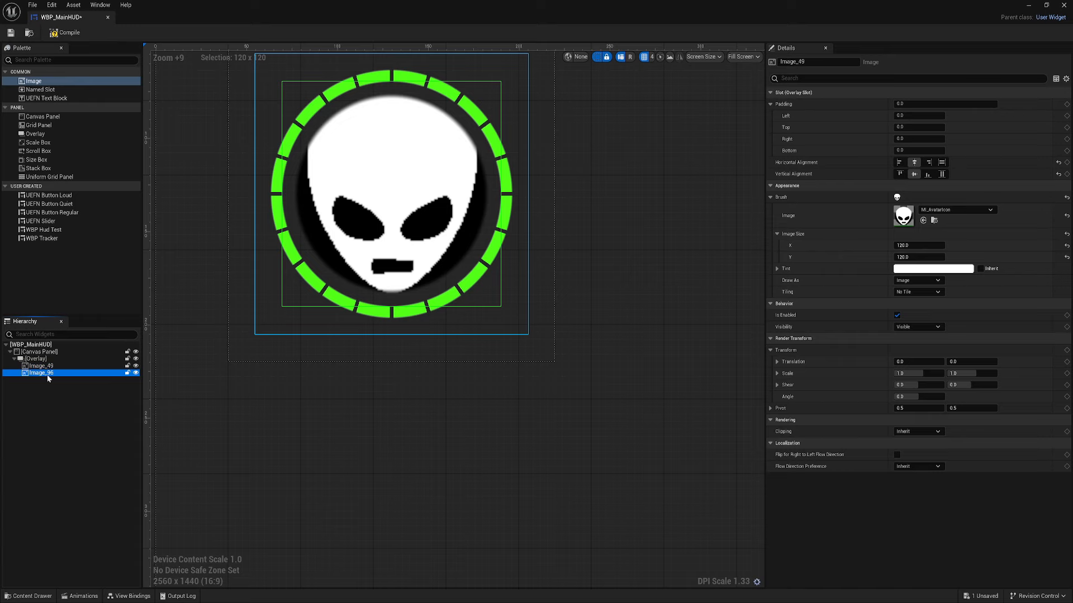
pyautogui.hotkey('ctrl', 'd')
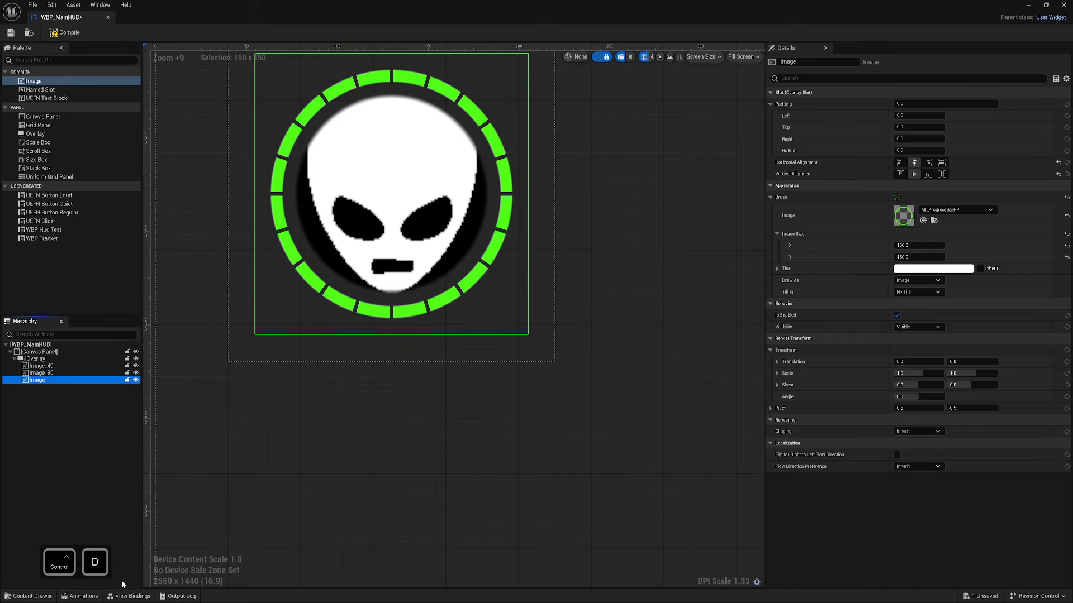
pyautogui.click(33, 596)
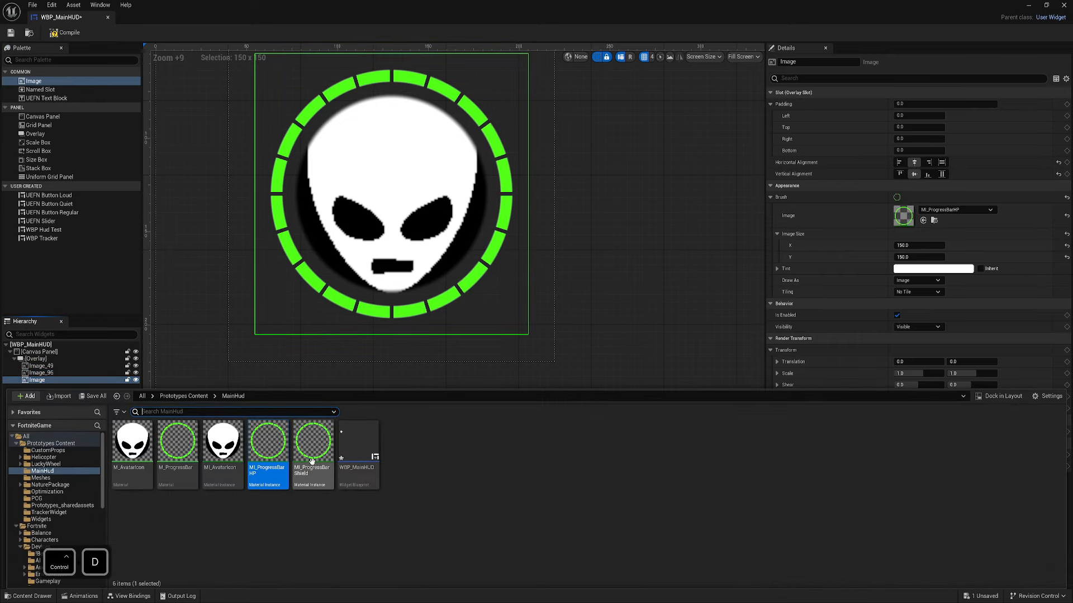
pyautogui.moveTo(313, 444); pyautogui.dragTo(905, 216)
# Step: Set the shield ring image's size to 180 by 180
pyautogui.click(912, 245)
pyautogui.write('180')
pyautogui.click(912, 257)
pyautogui.write('180')
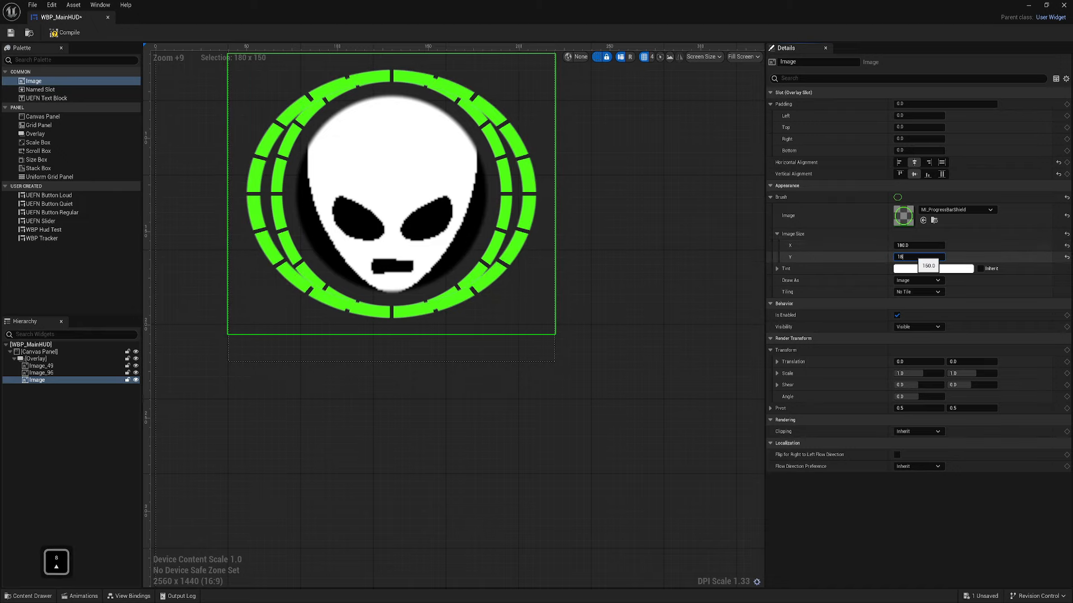
pyautogui.press('Return')
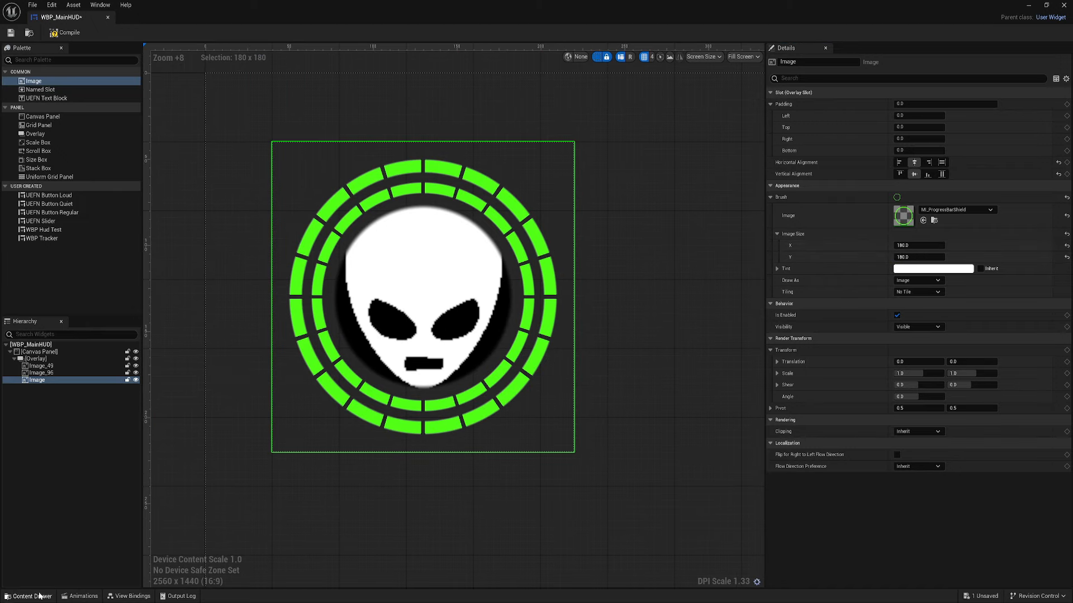
# Step: Open the MI_ProgressBarShield and MI_ProgressBarHP material instances for editing
pyautogui.click(39, 596)
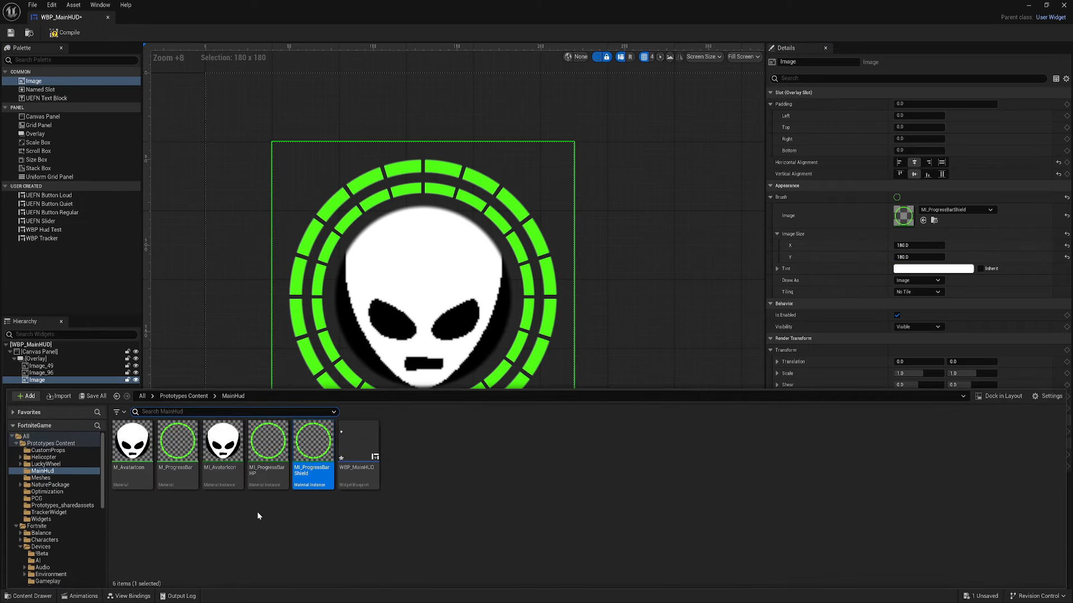
pyautogui.doubleClick(313, 445)
pyautogui.click(35, 599)
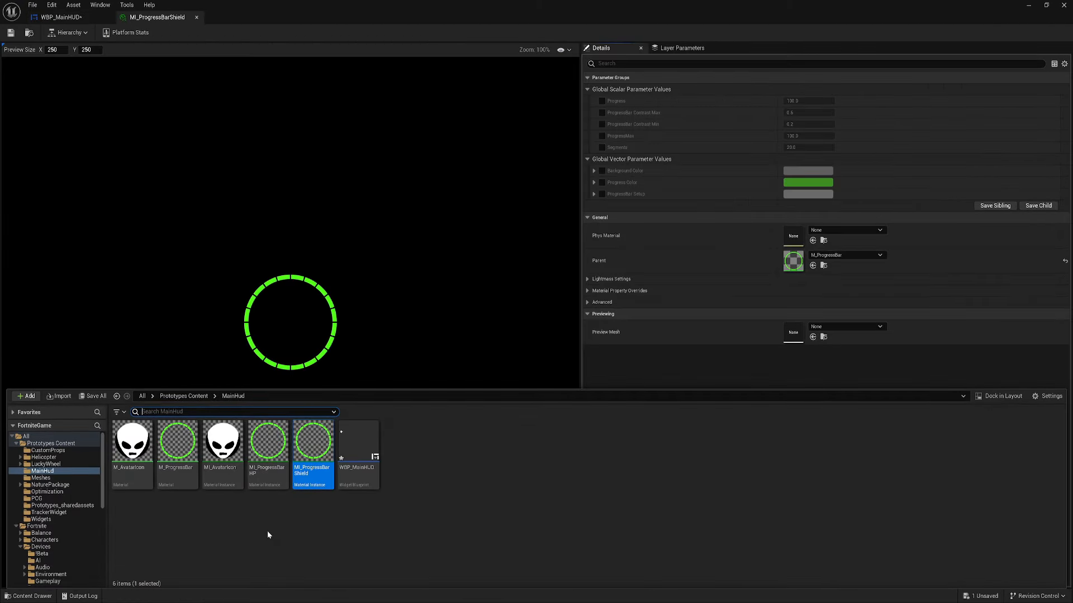
pyautogui.doubleClick(268, 447)
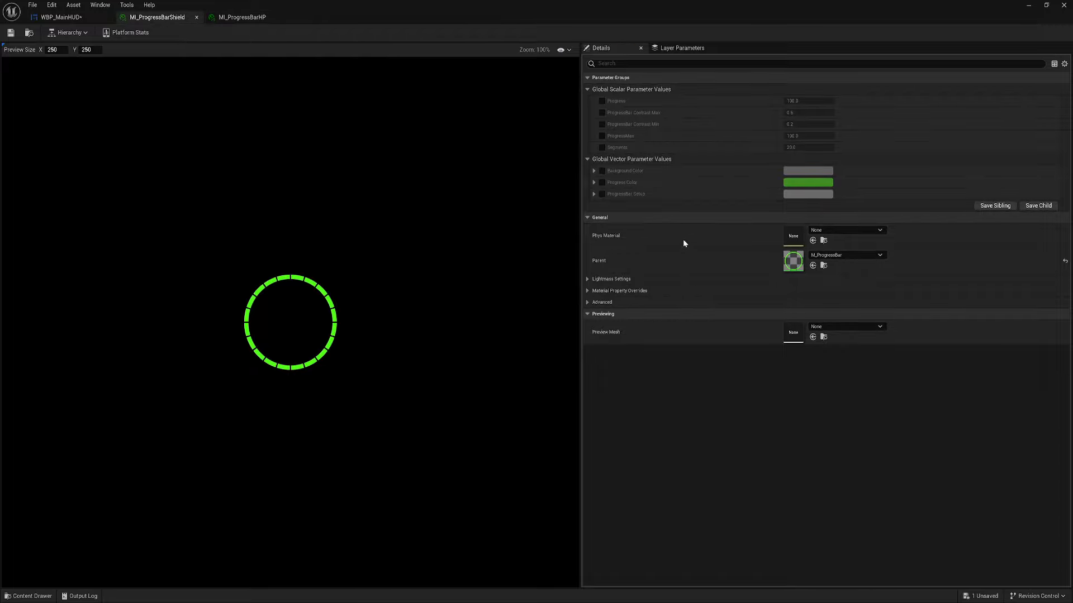
# Step: Override the Progress parameter with about 71.4 in MI_ProgressBarShield and about 56.7 in MI_ProgressBarHP
pyautogui.moveTo(809, 103)
pyautogui.mouseDown()
pyautogui.moveTo(779, 104)
pyautogui.moveTo(827, 101)
pyautogui.mouseUp()
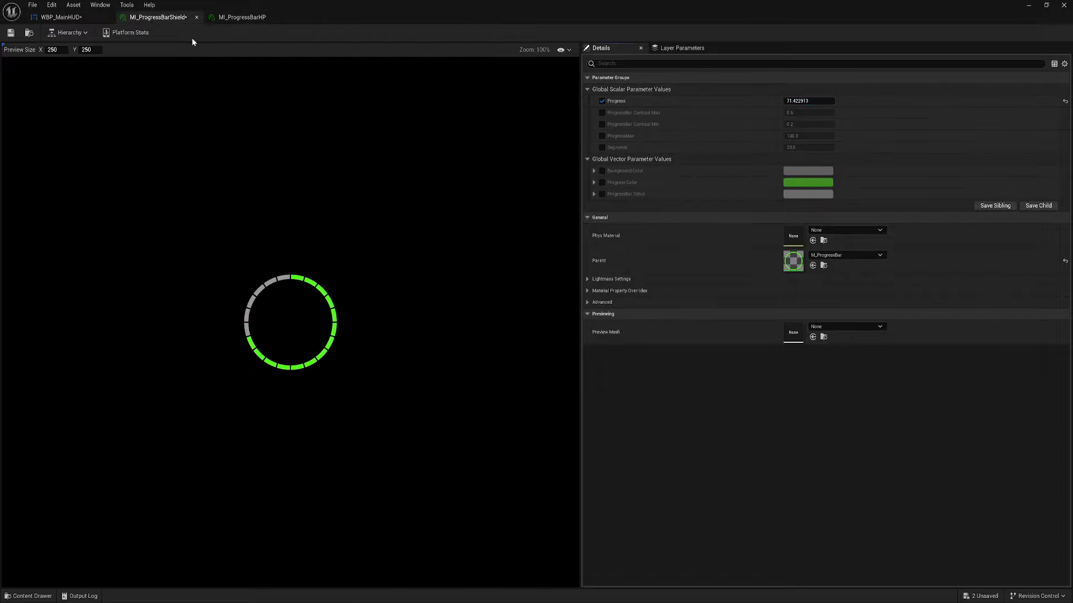
pyautogui.click(244, 18)
pyautogui.click(601, 101)
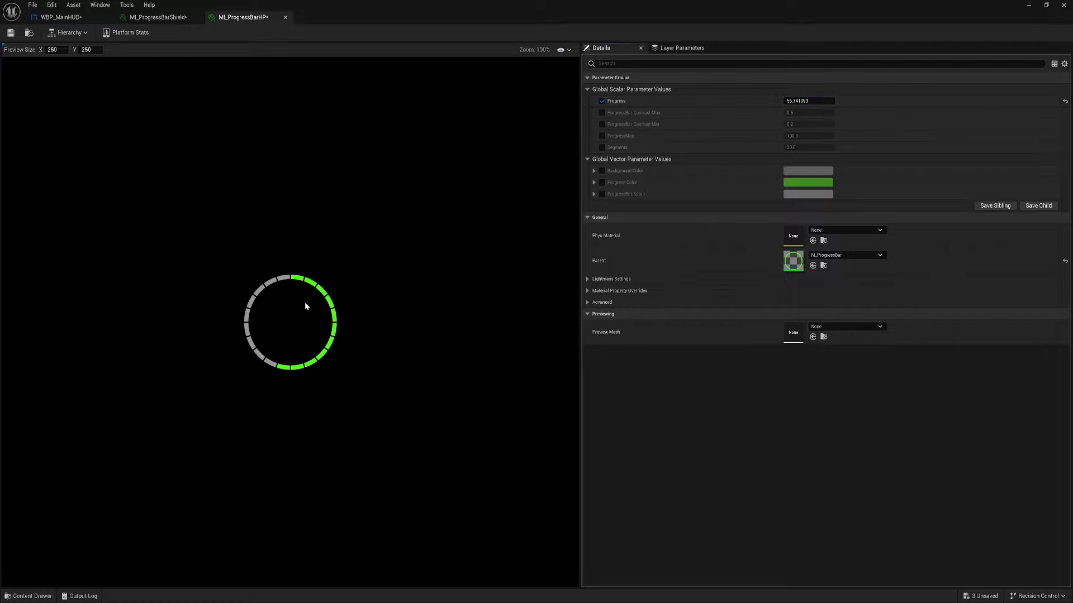
pyautogui.scroll(5, 293, 308)
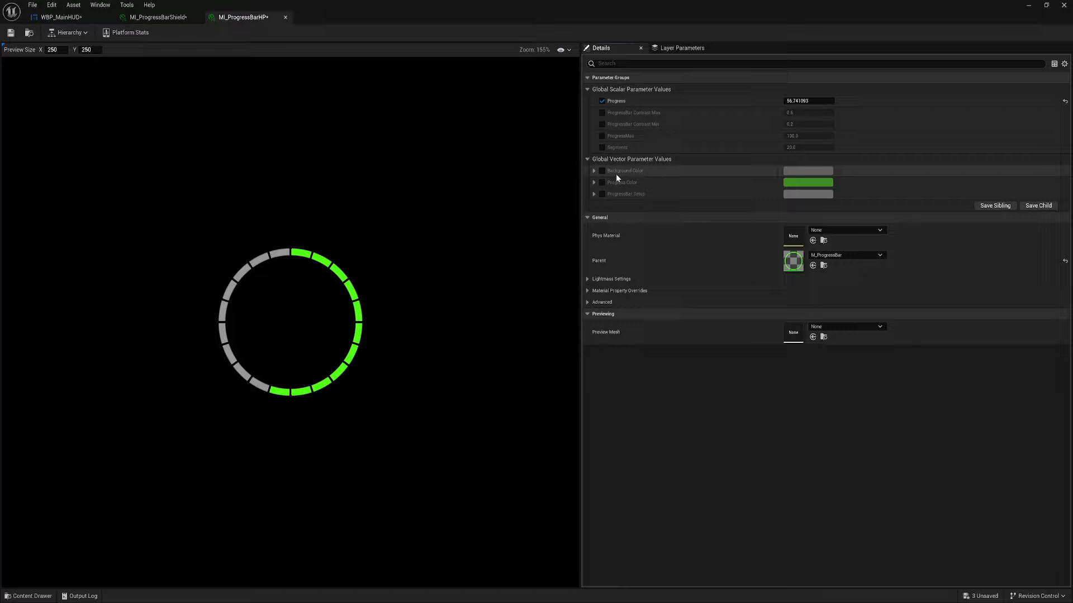
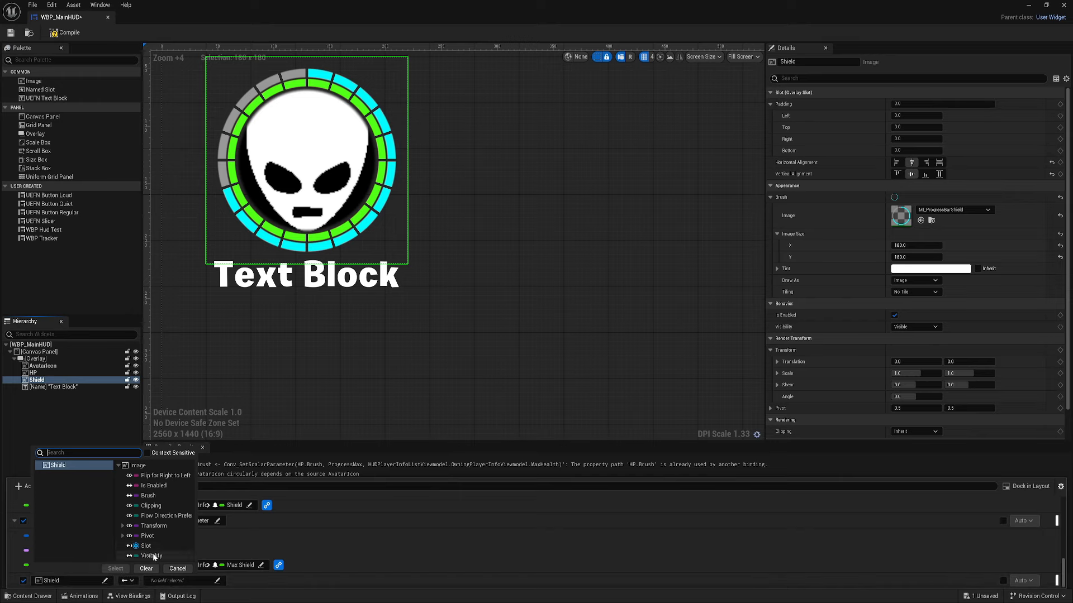
# Step: Bind the Shield image's Visibility property through the To Visibility (Boolean) conversion function
pyautogui.click(148, 556)
pyautogui.click(116, 569)
pyautogui.click(179, 580)
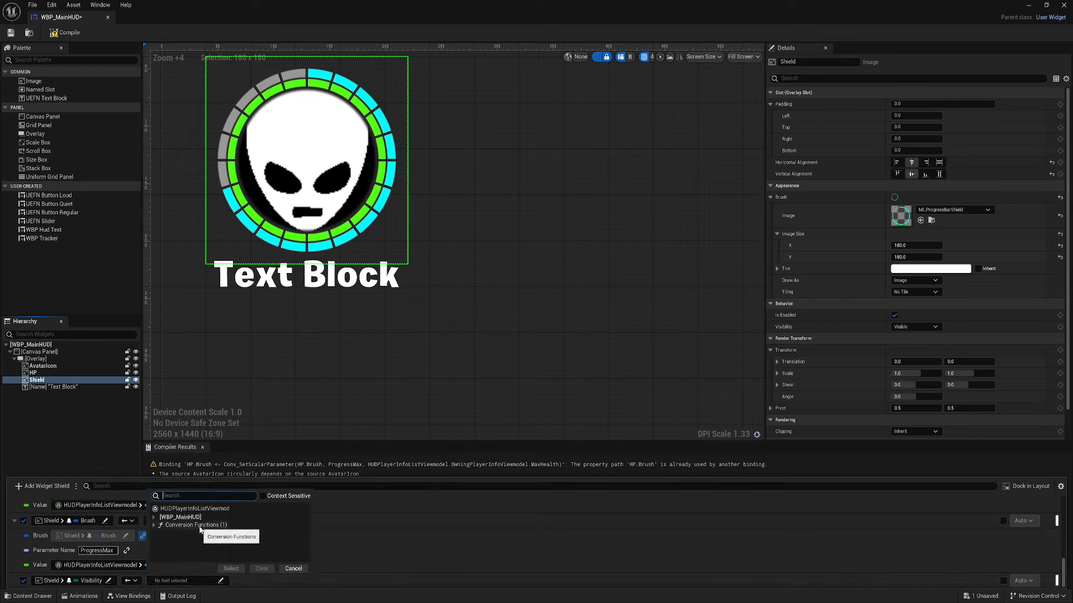
pyautogui.click(199, 526)
pyautogui.click(264, 508)
pyautogui.click(232, 568)
pyautogui.scroll(-3, 241, 564)
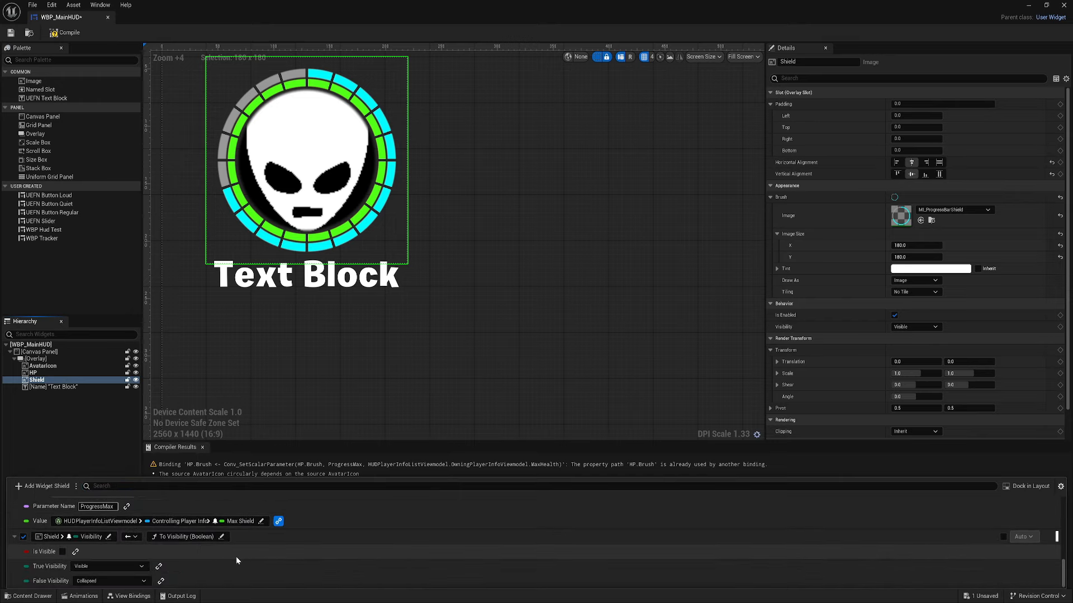
# Step: Link the Shield binding's Is Visible input to Is Eliminated in the HUDPlayerInfoListViewmodel's Controlling Player Info
pyautogui.click(83, 552)
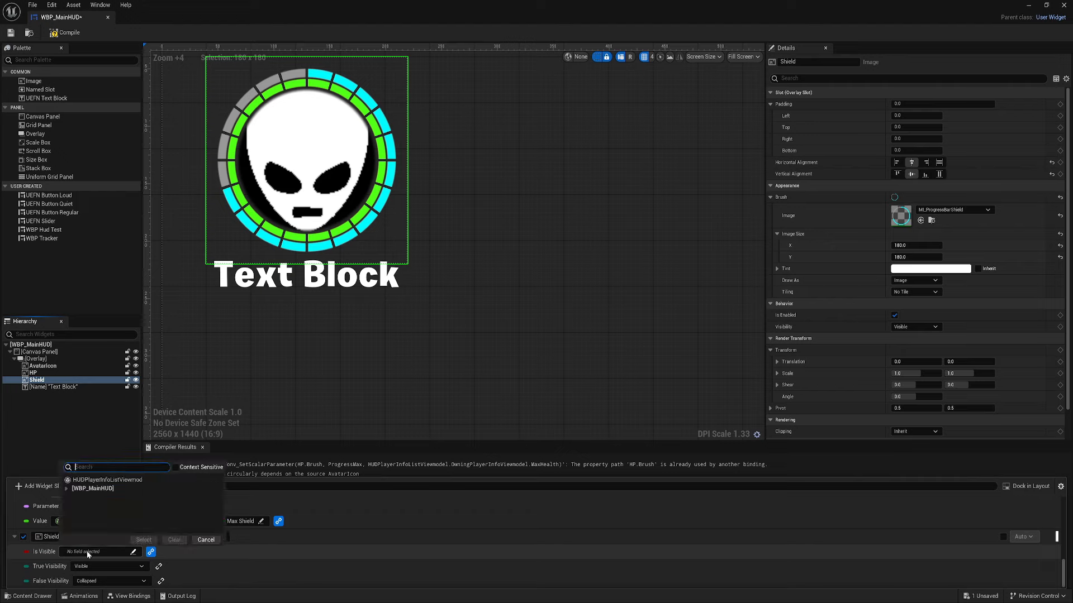
pyautogui.click(91, 481)
pyautogui.click(187, 490)
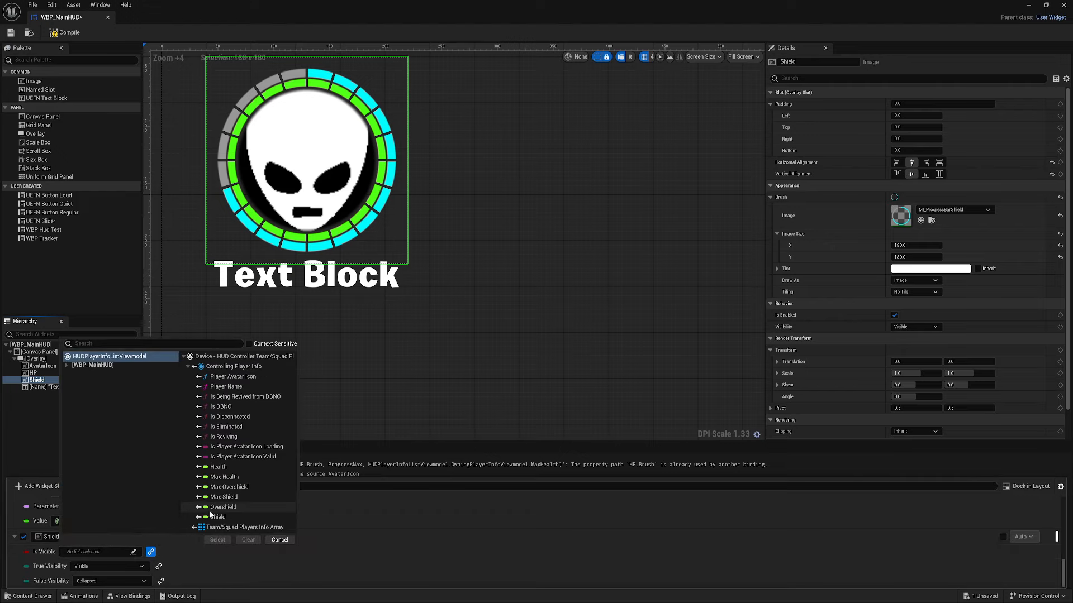
pyautogui.click(226, 427)
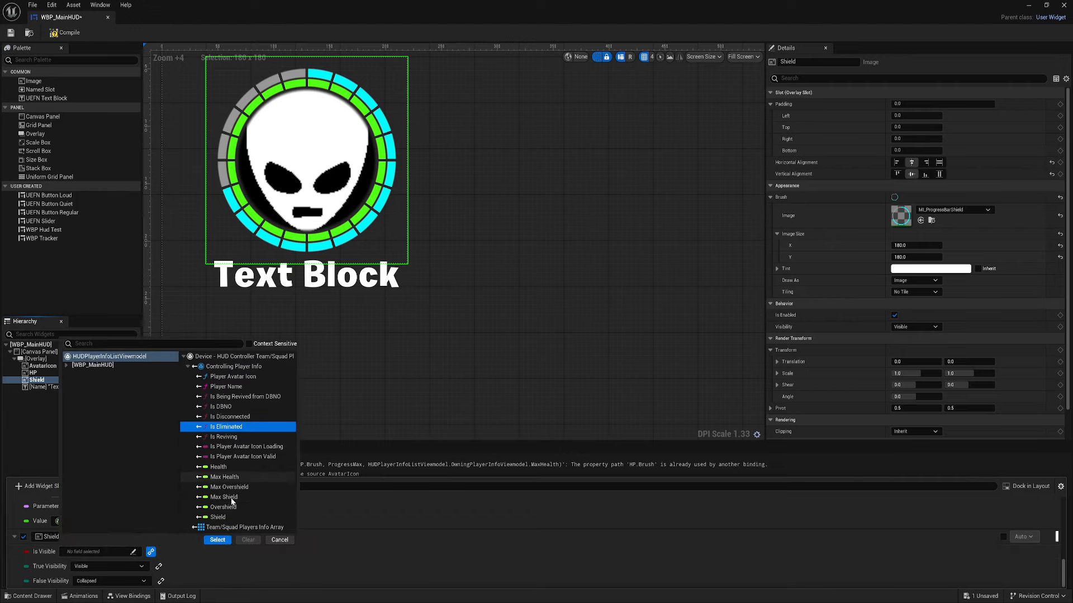
pyautogui.click(218, 539)
# Step: Set the Shield binding's True Visibility to Hidden and False Visibility to Visible, and save the compiled widget
pyautogui.click(116, 568)
pyautogui.click(90, 586)
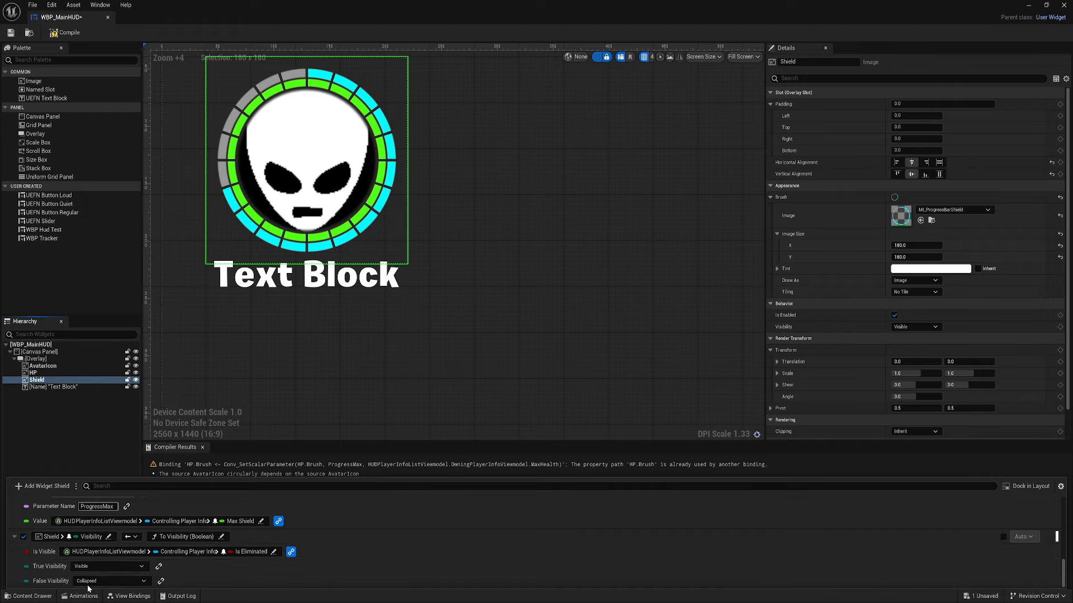
pyautogui.click(109, 581)
pyautogui.click(84, 556)
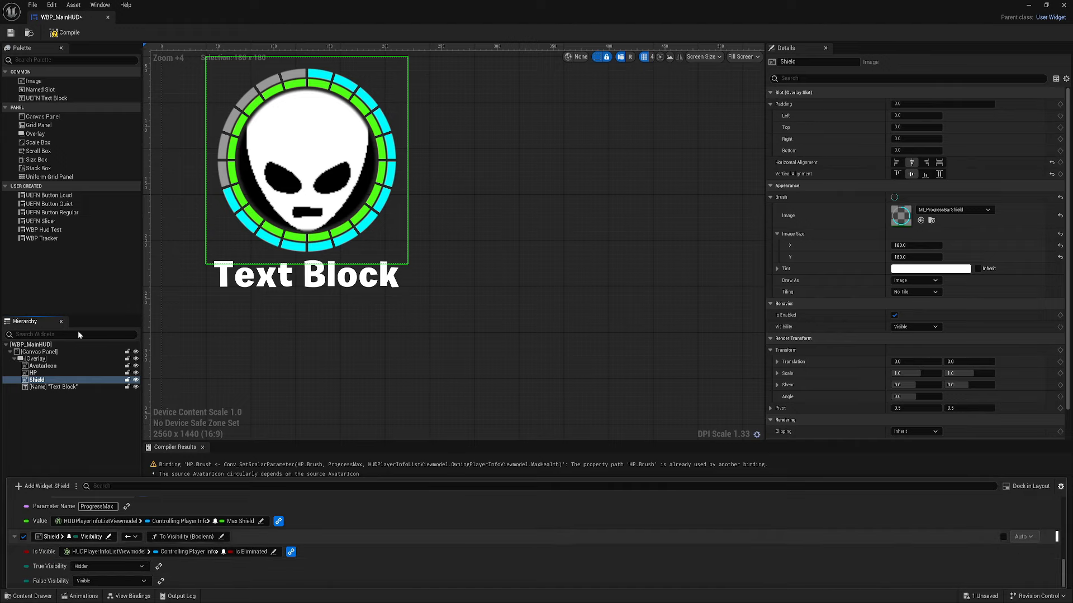
pyautogui.click(64, 32)
pyautogui.click(11, 35)
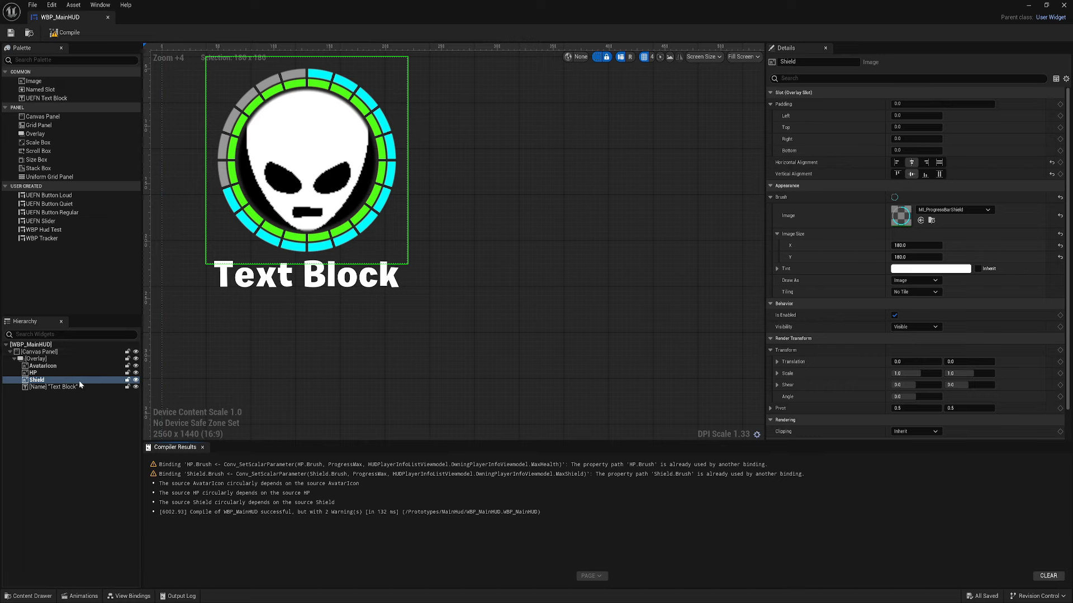
# Step: Add a view binding for the Name text block that targets its Text property
pyautogui.click(56, 387)
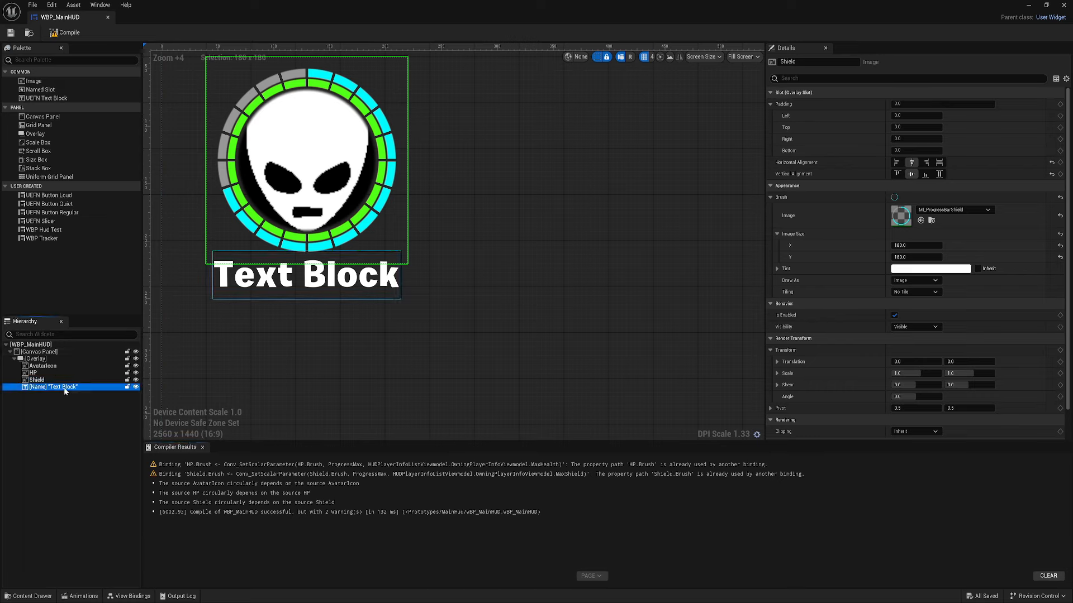
pyautogui.click(131, 597)
pyautogui.click(21, 486)
pyautogui.click(67, 580)
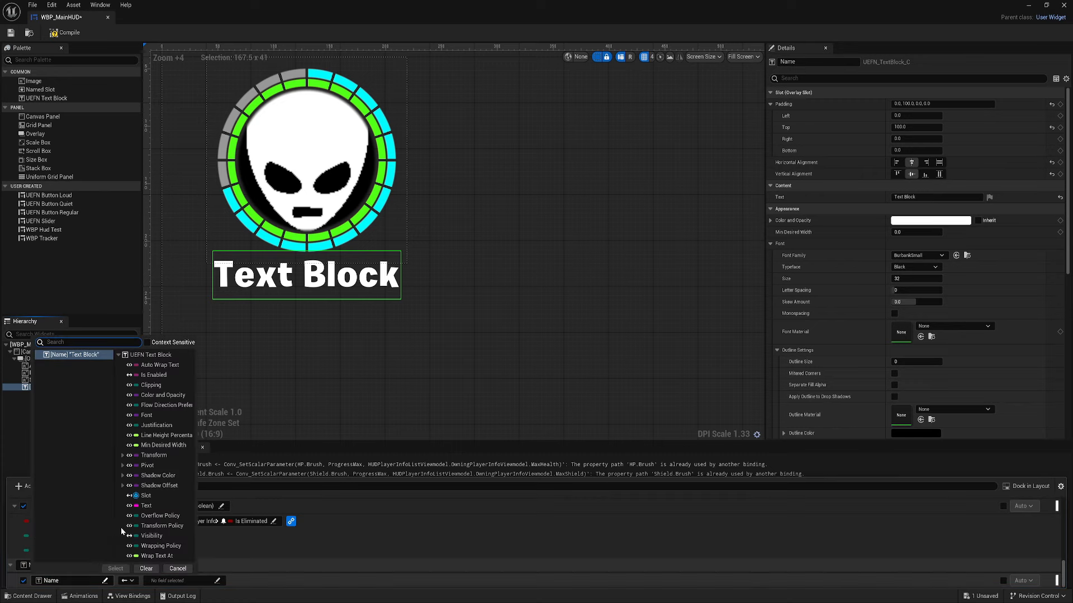
pyautogui.click(146, 506)
pyautogui.click(173, 570)
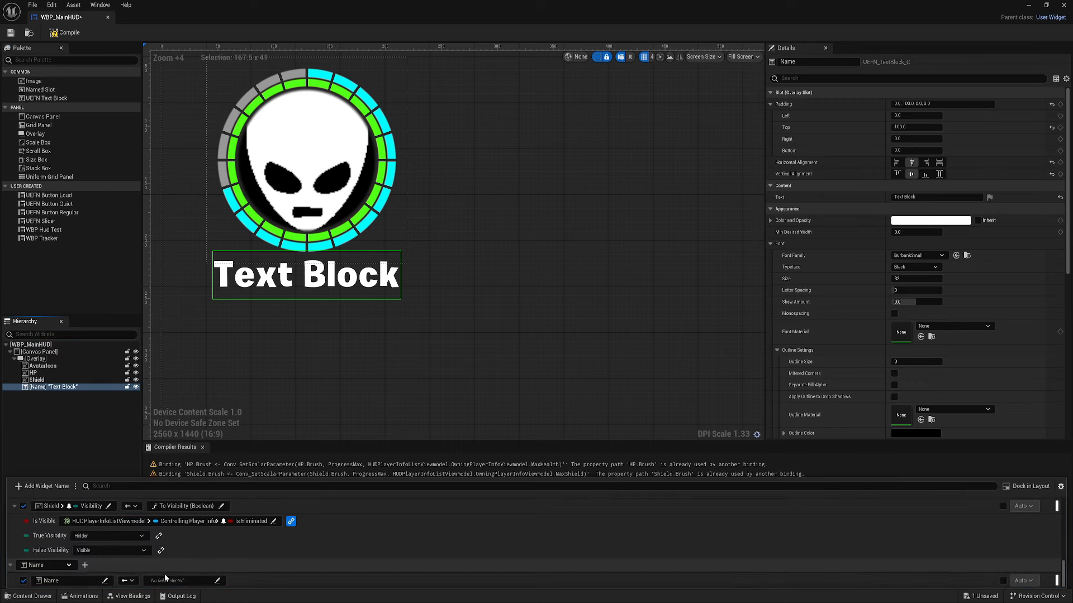
# Step: Bind the Name text to Player Name in the HUDPlayerInfoListViewmodel's Controlling Player Info, and compile and save the widget
pyautogui.click(164, 579)
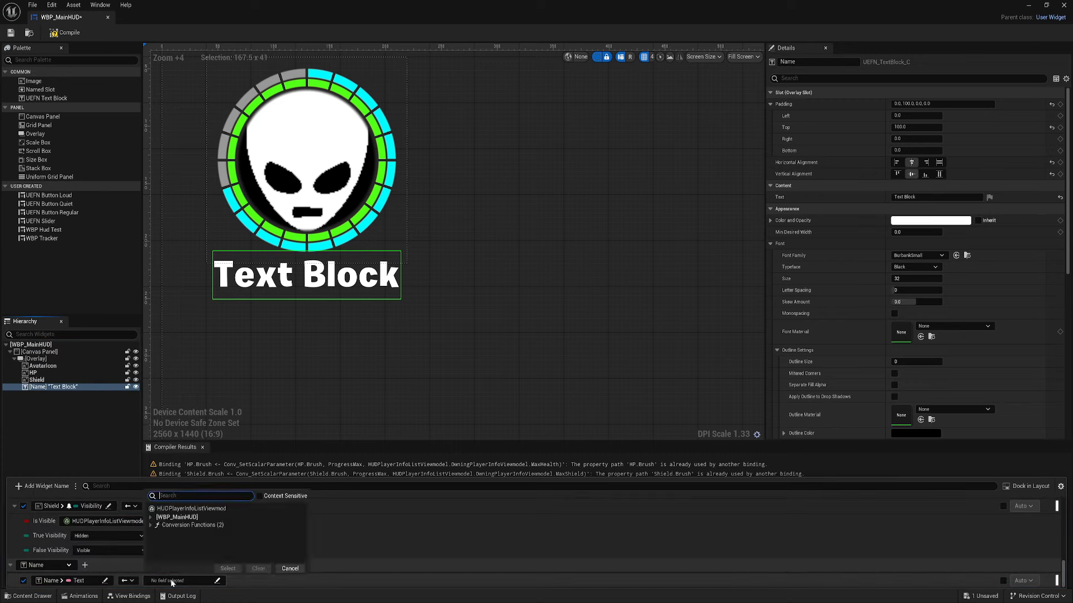
pyautogui.click(180, 526)
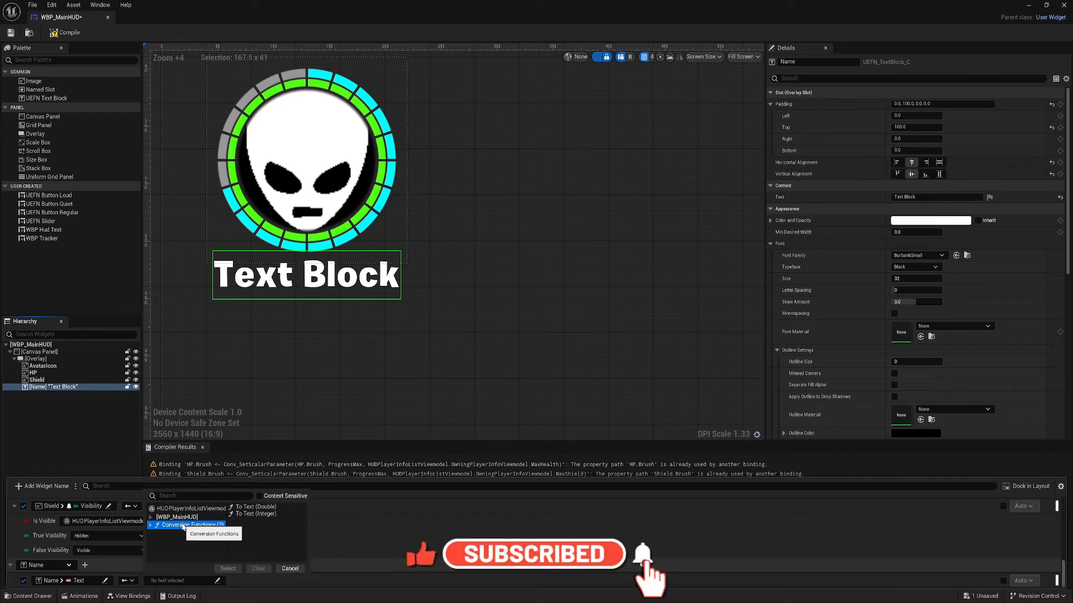
pyautogui.click(183, 510)
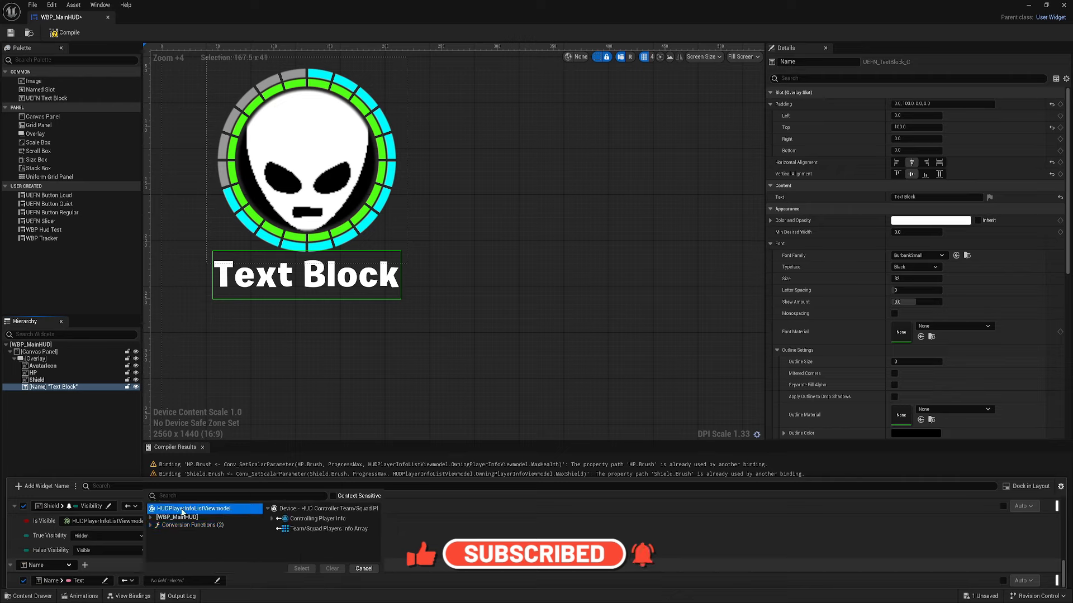
pyautogui.click(272, 519)
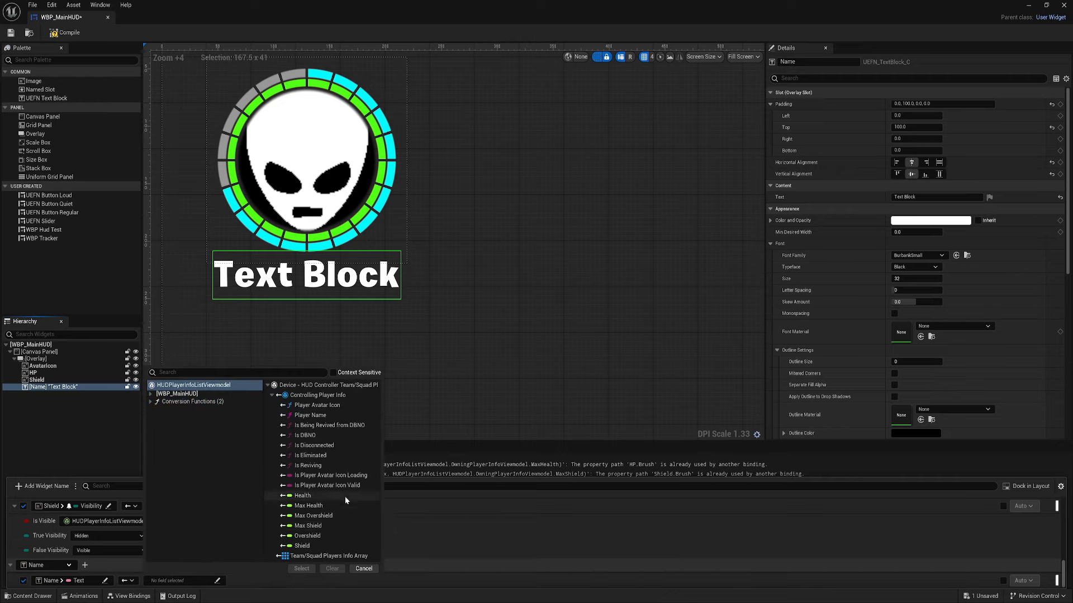
pyautogui.click(307, 415)
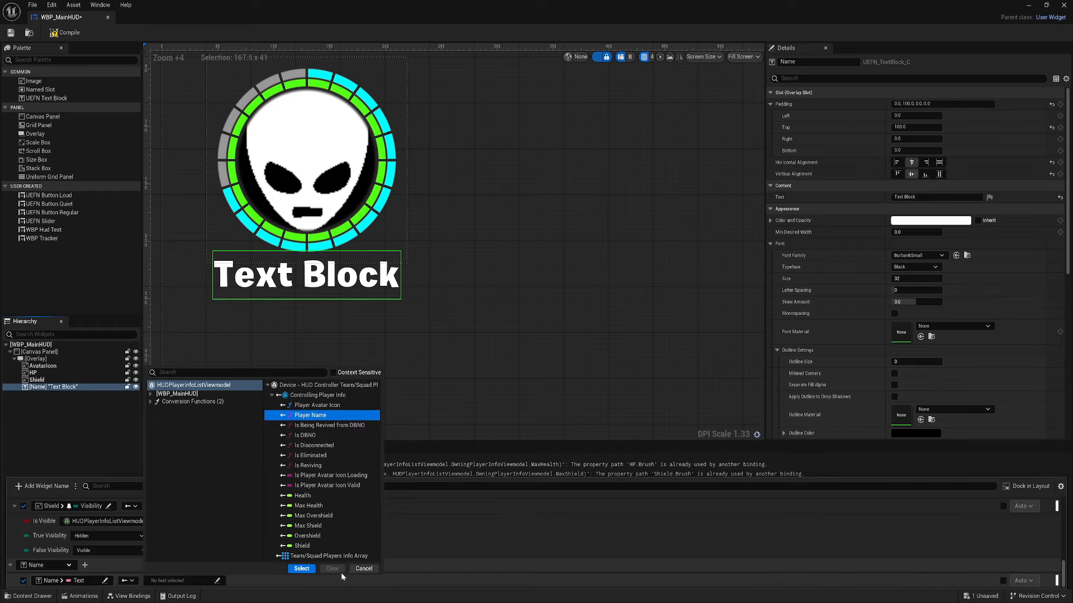
pyautogui.click(302, 568)
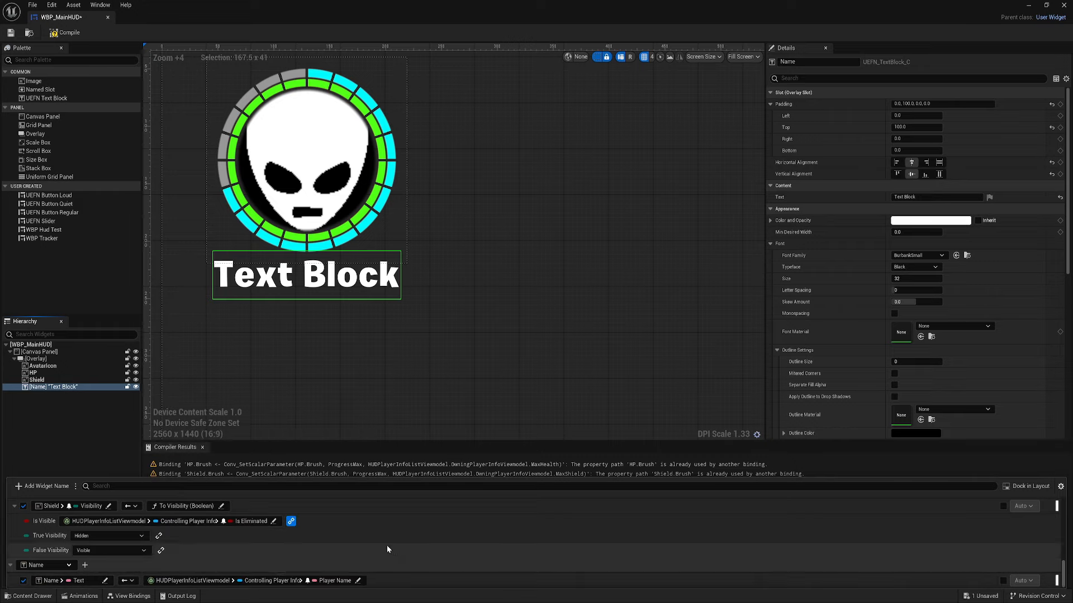
pyautogui.click(65, 32)
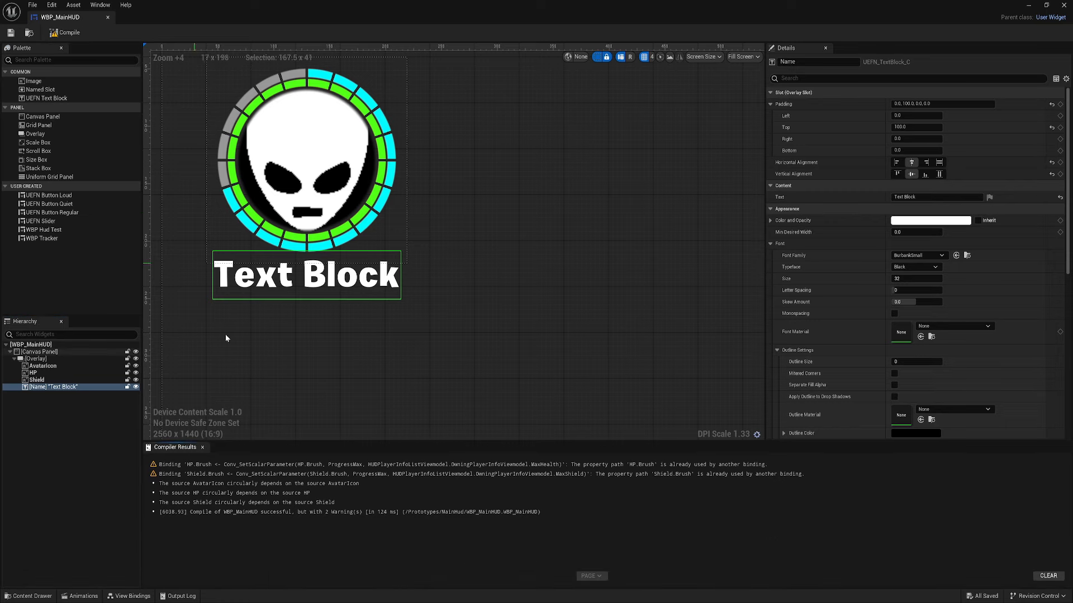
# Step: Duplicate the Name text block inside the overlay
pyautogui.click(132, 598)
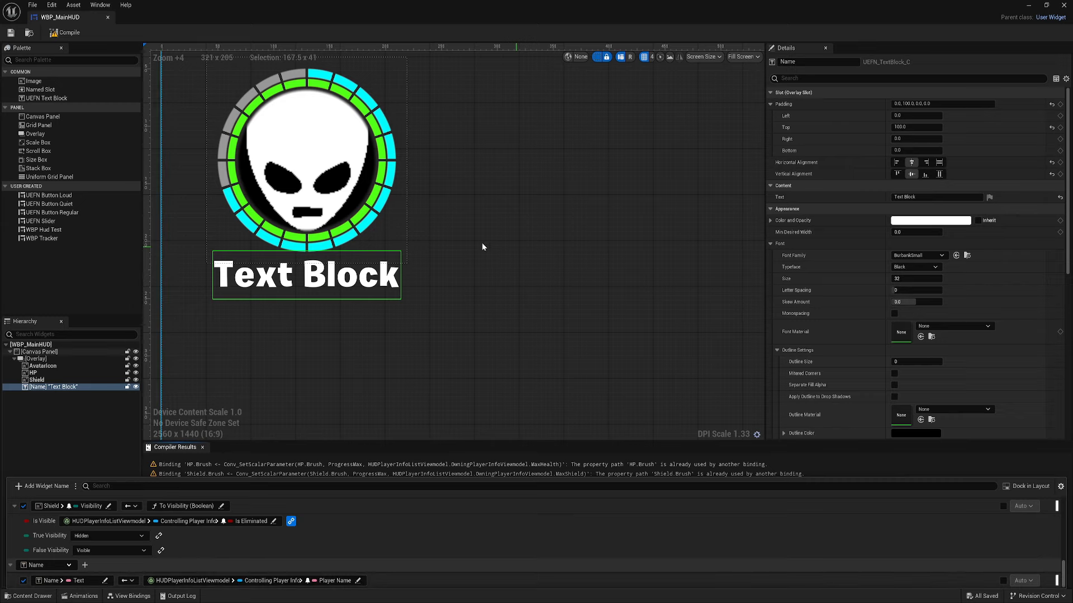
pyautogui.moveTo(481, 243); pyautogui.dragTo(515, 322, button='right')
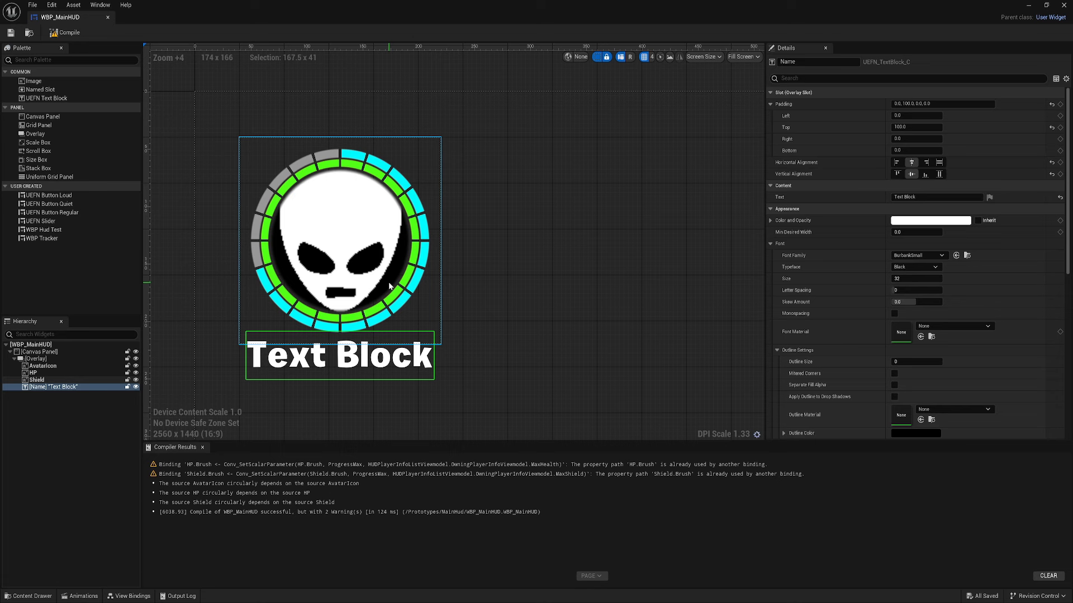
pyautogui.scroll(-1, 390, 286)
pyautogui.moveTo(391, 298); pyautogui.dragTo(357, 288, button='right')
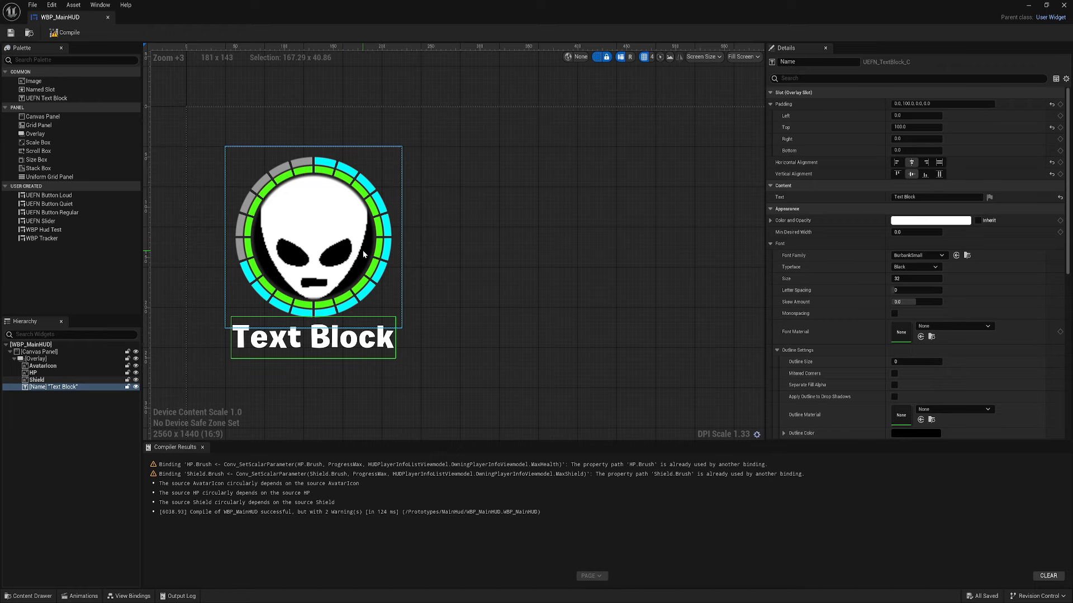
pyautogui.moveTo(397, 297); pyautogui.dragTo(351, 294, button='right')
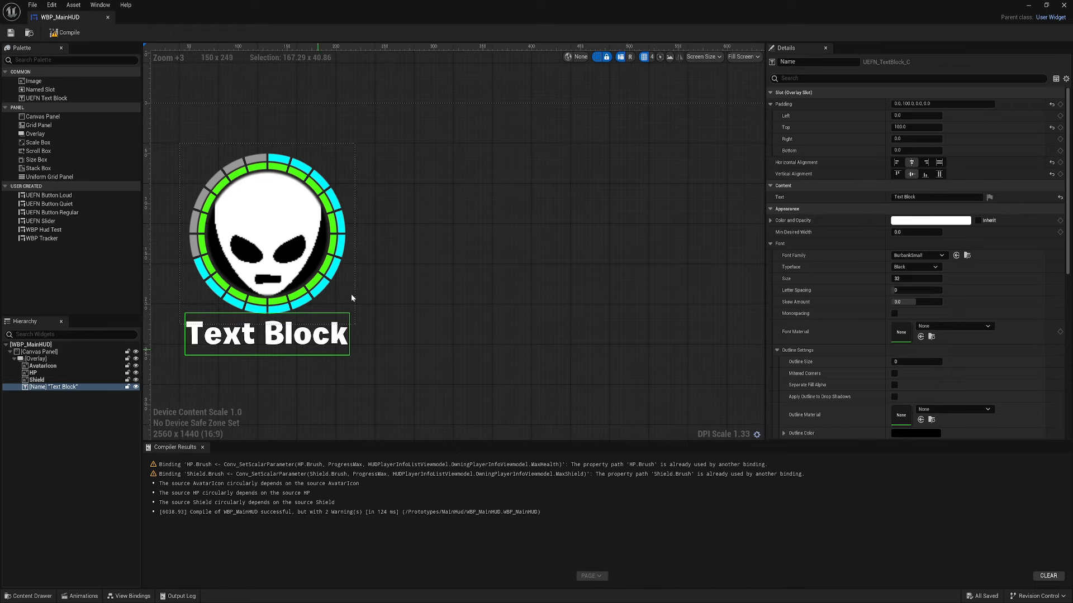
pyautogui.click(39, 380)
pyautogui.click(52, 387)
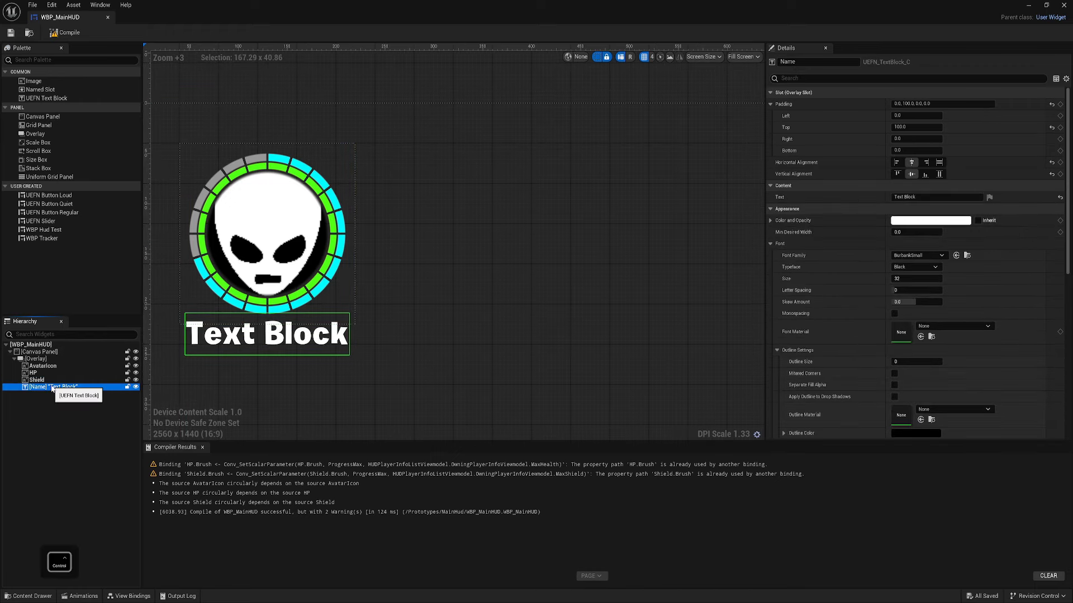
pyautogui.hotkey('ctrl', 'd')
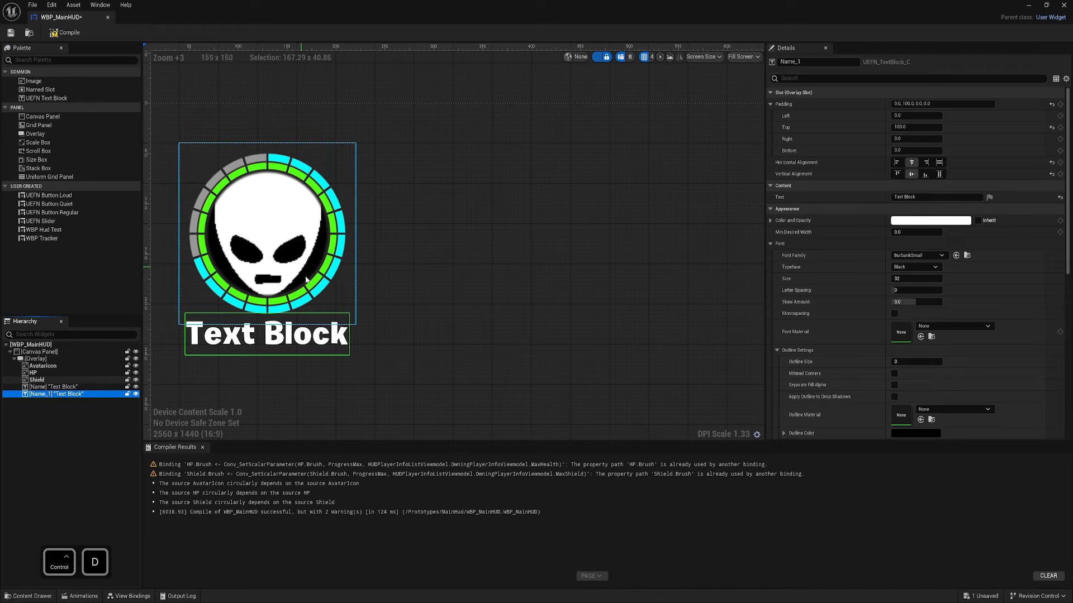
# Step: Align the duplicated text block horizontally to the right and set its top padding to 0
pyautogui.moveTo(407, 299); pyautogui.dragTo(360, 308, button='right')
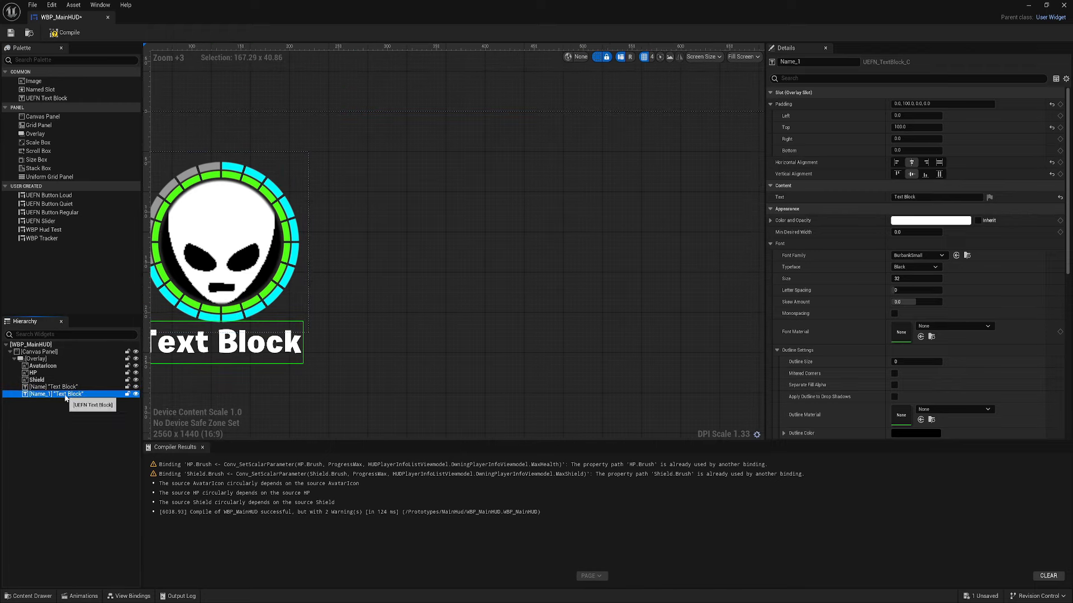
pyautogui.click(925, 162)
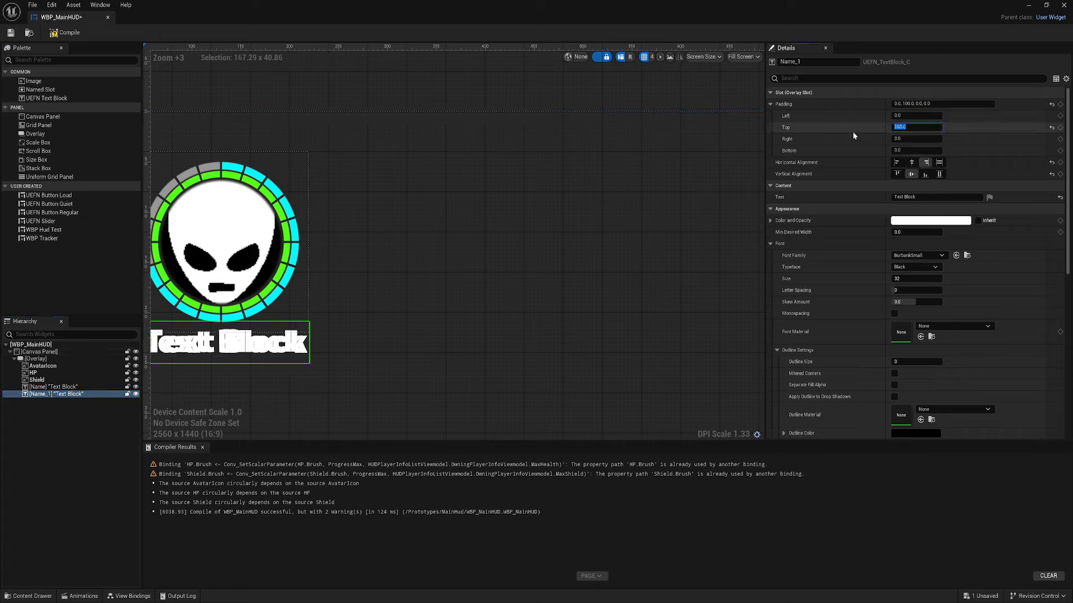
pyautogui.write('0')
pyautogui.press('Return')
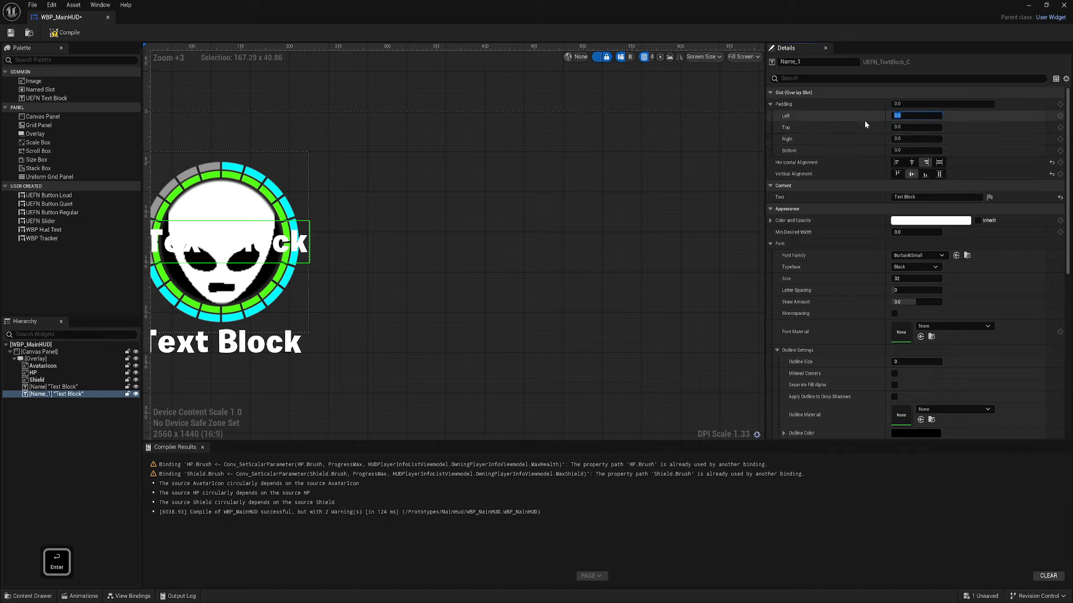
# Step: Try left padding values of 100, 200 and 300 on the right-aligned duplicate text block
pyautogui.write('100')
pyautogui.press('Return')
pyautogui.write('200')
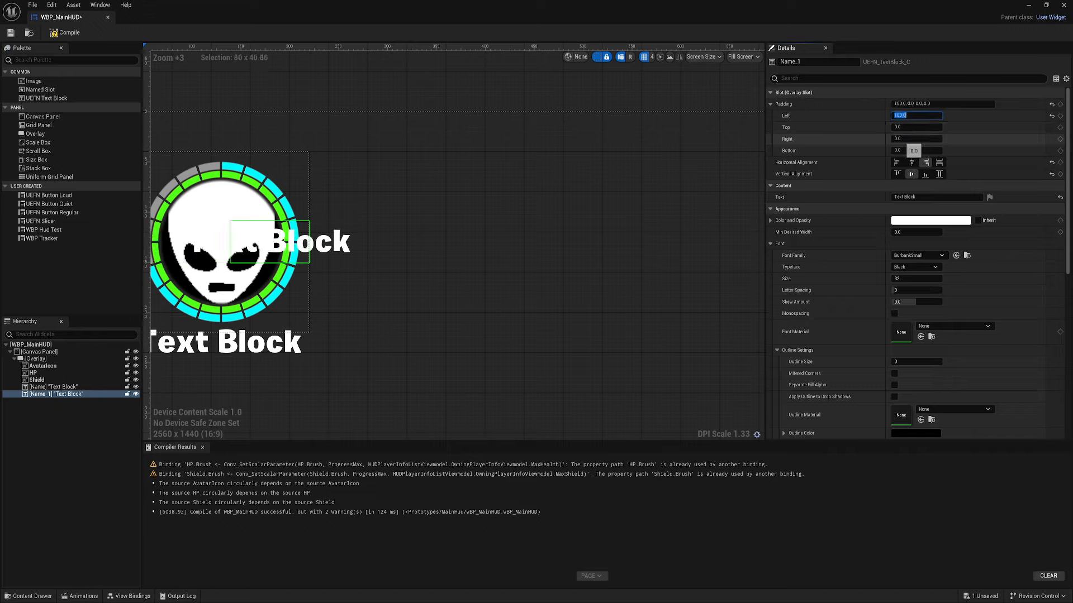
pyautogui.press('Return')
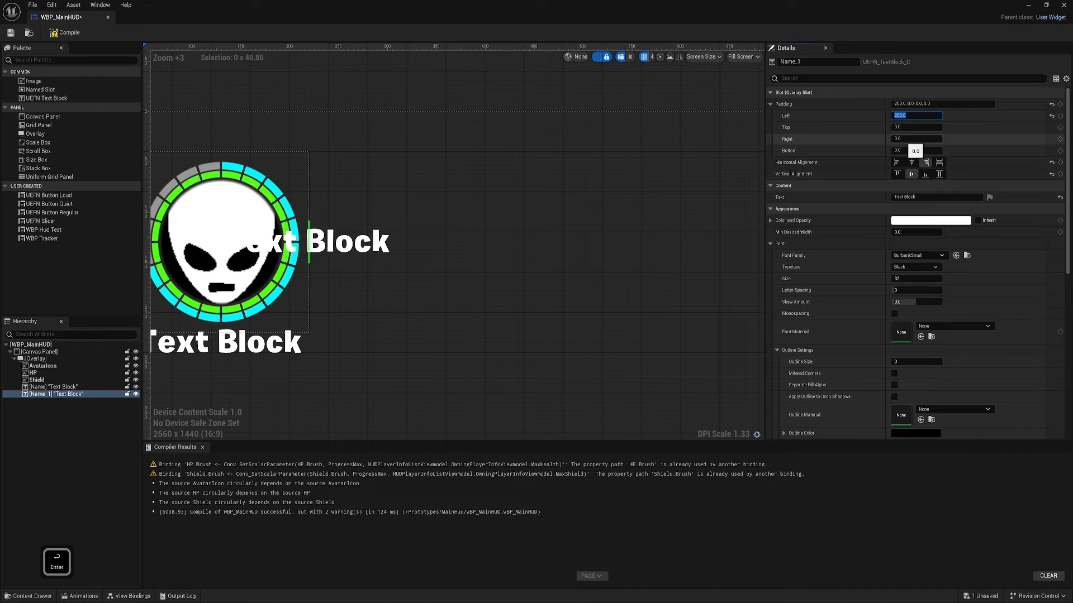
pyautogui.write('300')
pyautogui.press('Return')
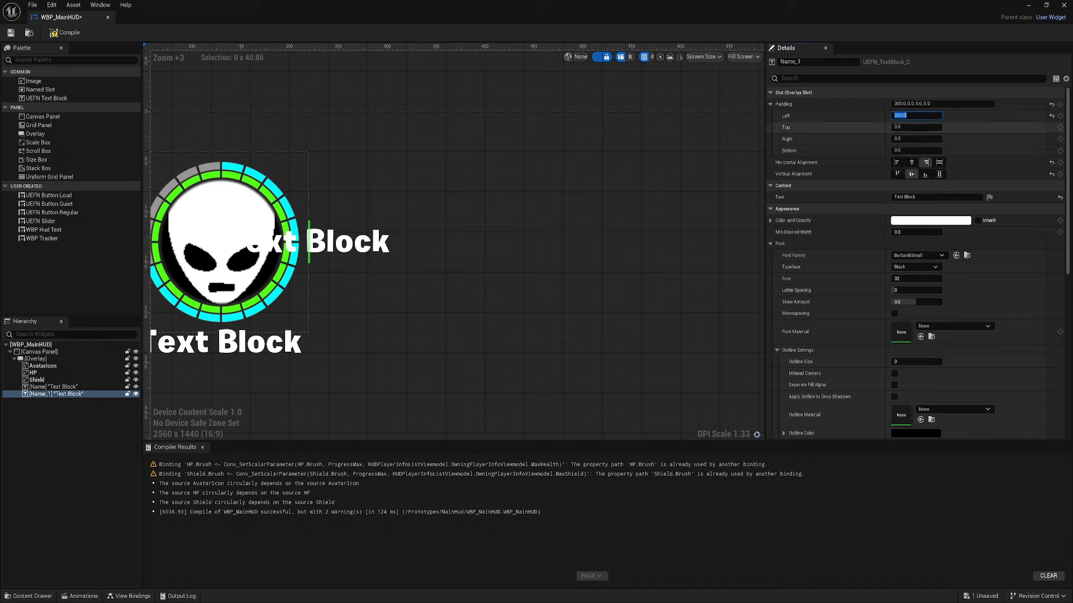
# Step: Centre the duplicated text block horizontally and set its left padding to 150
pyautogui.click(912, 162)
pyautogui.press('Return')
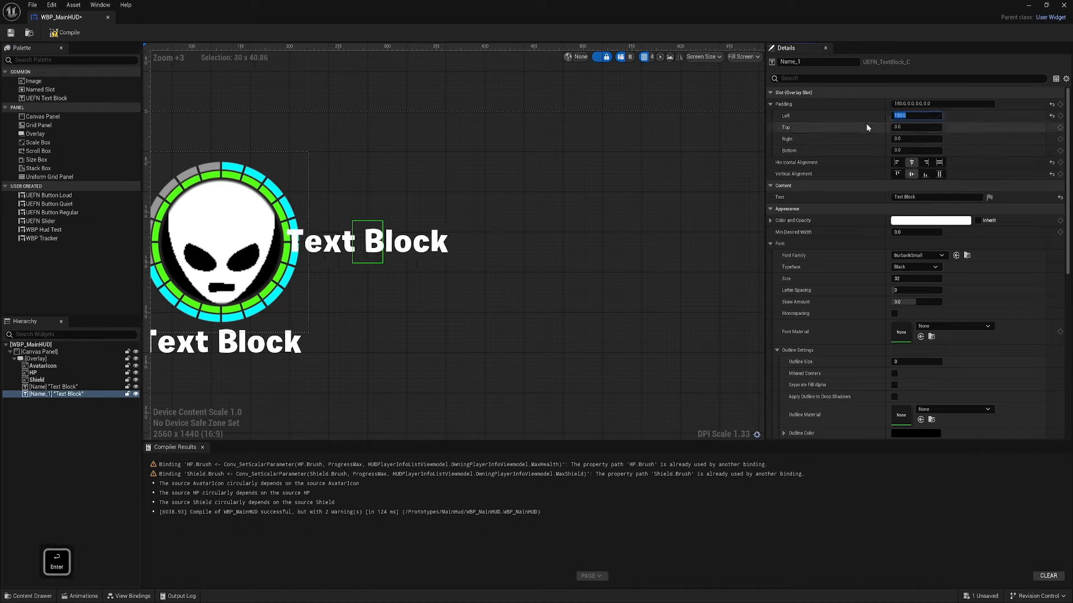
# Step: Set the duplicated text block's font size to 25 and its bottom padding to 20
pyautogui.click(916, 279)
pyautogui.write('25')
pyautogui.press('Return')
pyautogui.click(916, 150)
pyautogui.write('20')
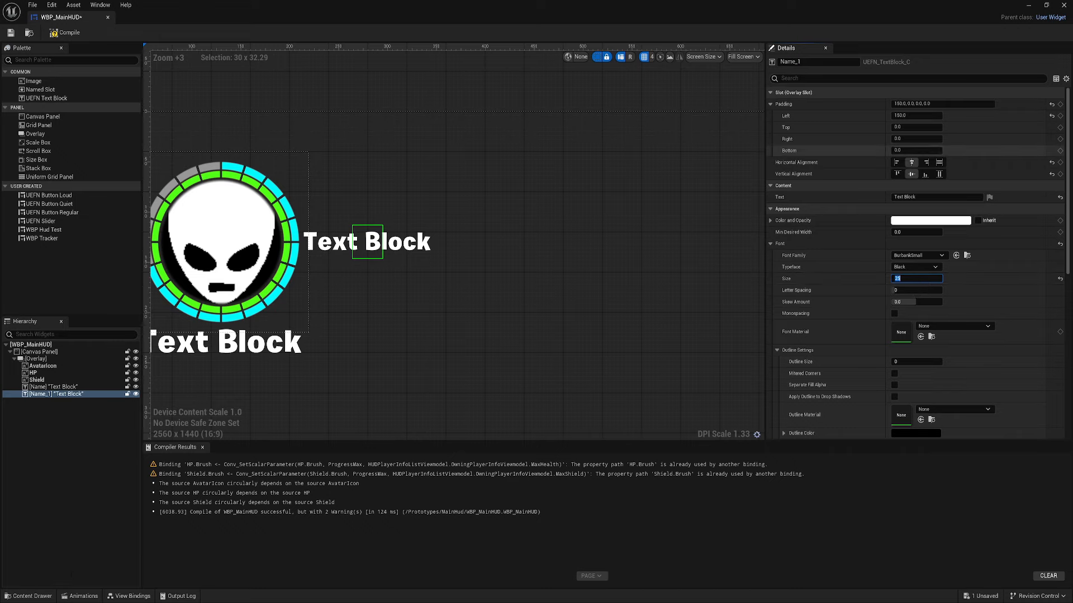
pyautogui.press('Return')
# Step: Rename the duplicated text block to HPValue
pyautogui.doubleClick(56, 394)
pyautogui.write('HPValue')
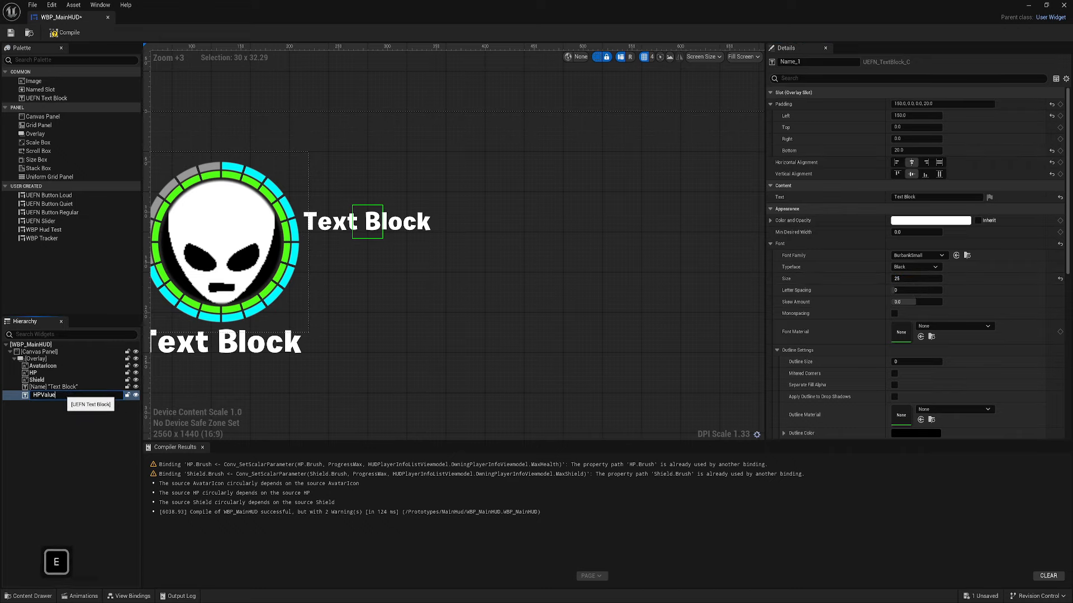
pyautogui.press('Return')
# Step: Duplicate the HPValue text block and rename the copy to ShieldValue
pyautogui.hotkey('ctrl', 'd')
pyautogui.doubleClick(63, 401)
pyautogui.click(64, 401)
pyautogui.press('BackSpace')
pyautogui.press('BackSpace')
pyautogui.press('BackSpace')
pyautogui.press('BackSpace')
pyautogui.press('BackSpace')
pyautogui.press('BackSpace')
pyautogui.press('BackSpace')
pyautogui.press('BackSpace')
pyautogui.press('BackSpace')
pyautogui.write('ShieldValue')
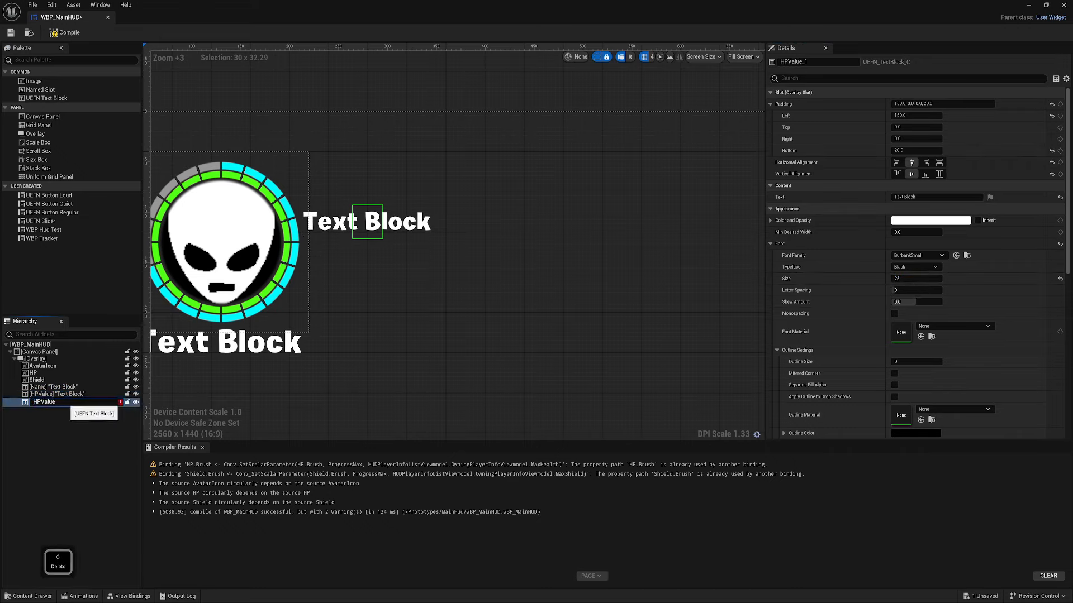
pyautogui.press('Return')
# Step: Place ShieldValue below HPValue by setting its bottom padding to 0 and its top padding to 10
pyautogui.write('0')
pyautogui.press('Return')
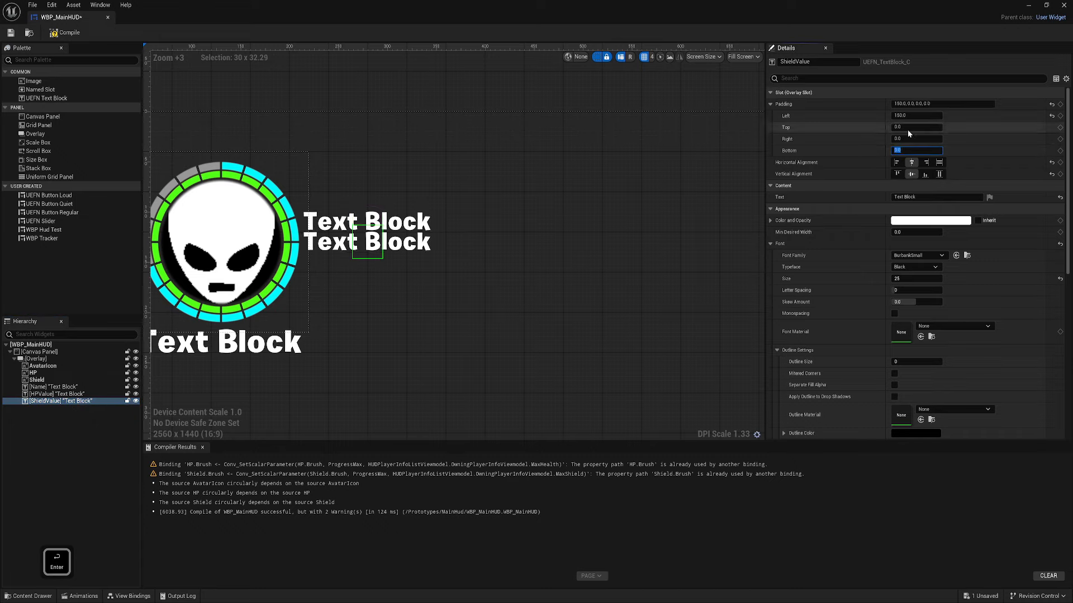
pyautogui.click(908, 128)
pyautogui.write('10')
pyautogui.press('Return')
# Step: Add a view binding for the HPValue text block that targets its Text property
pyautogui.click(72, 393)
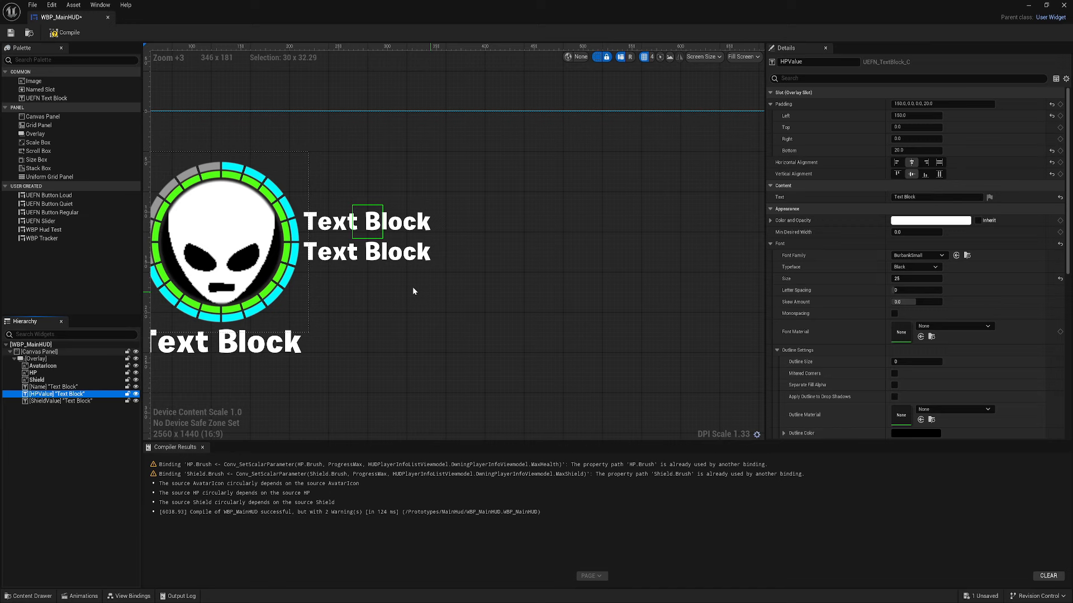
pyautogui.moveTo(412, 291); pyautogui.dragTo(473, 303, button='right')
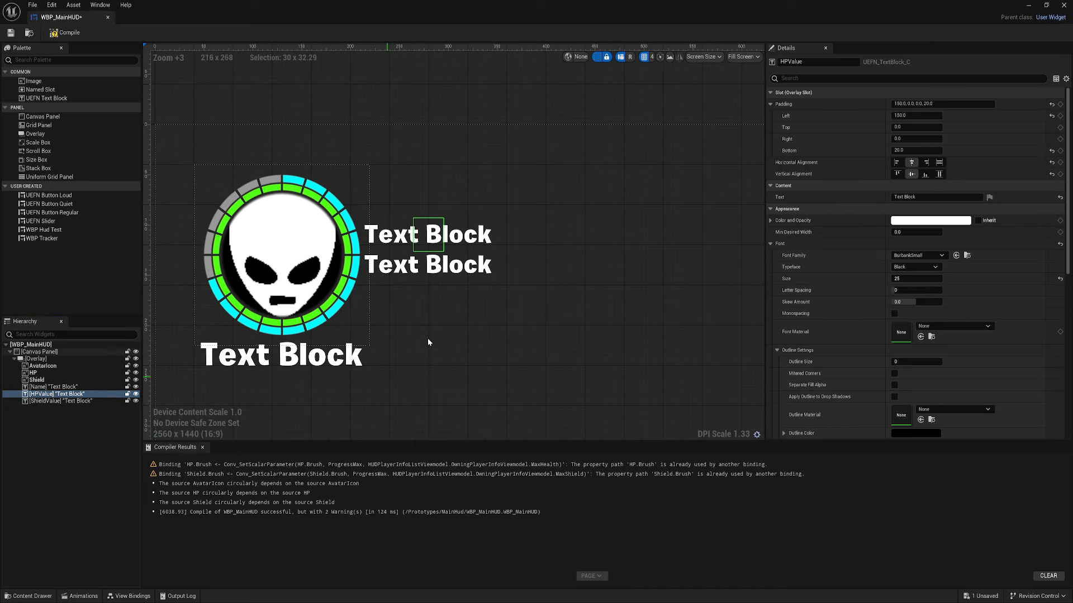
pyautogui.click(48, 406)
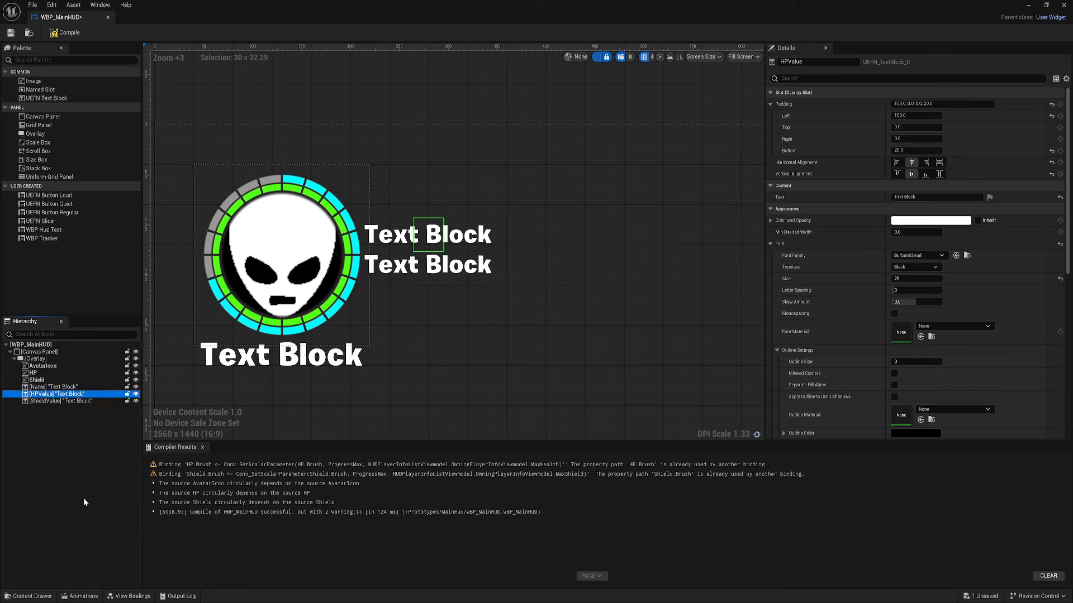
pyautogui.click(134, 596)
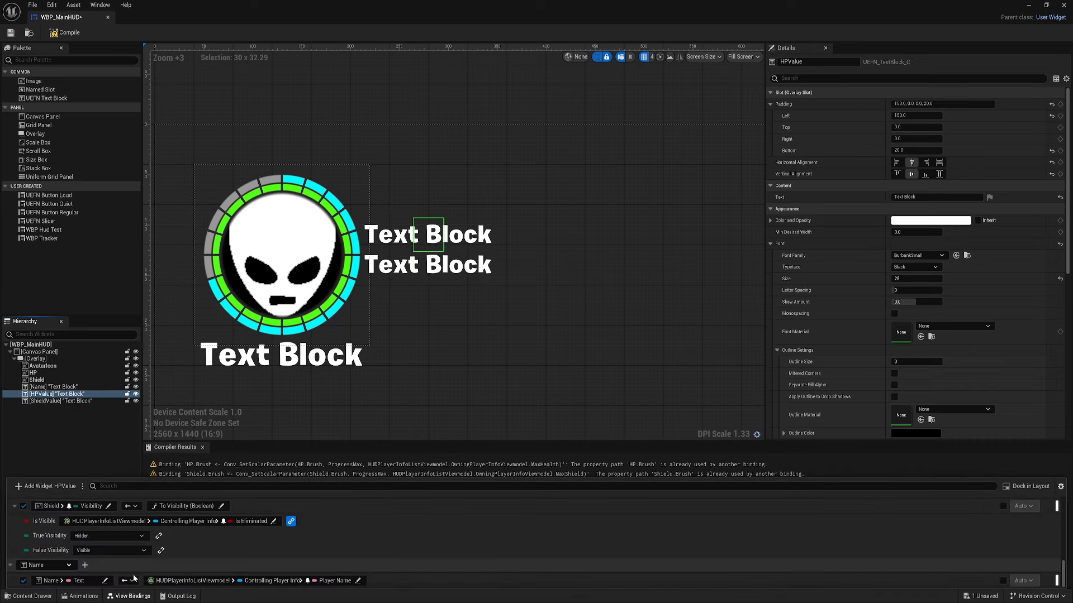
pyautogui.click(51, 487)
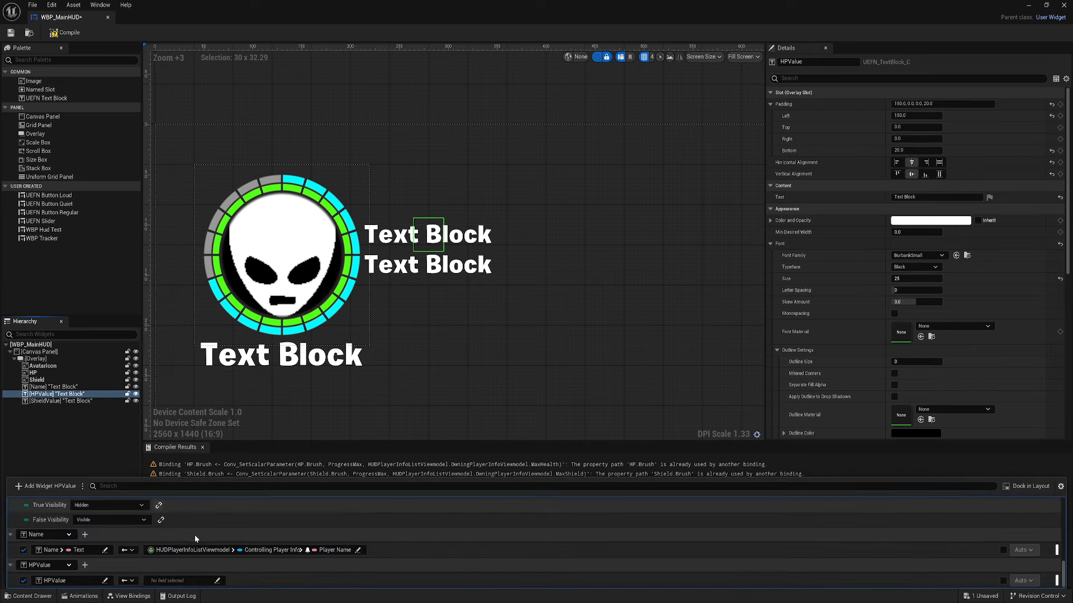
pyautogui.click(97, 576)
pyautogui.click(156, 504)
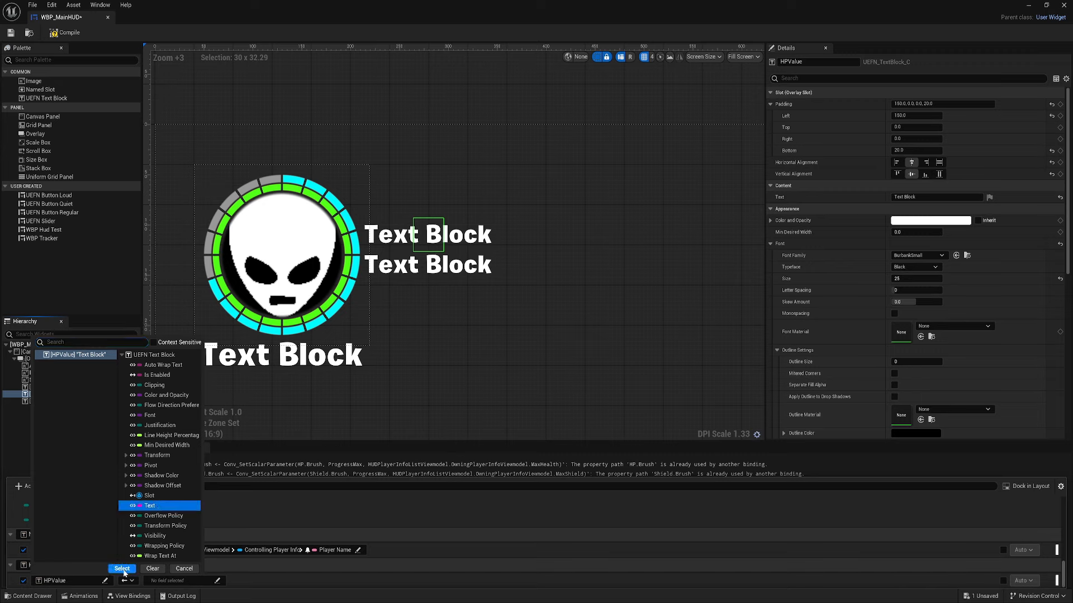
pyautogui.click(122, 569)
# Step: Use the To Text (Double) conversion function as the source of the HPValue text binding
pyautogui.click(177, 580)
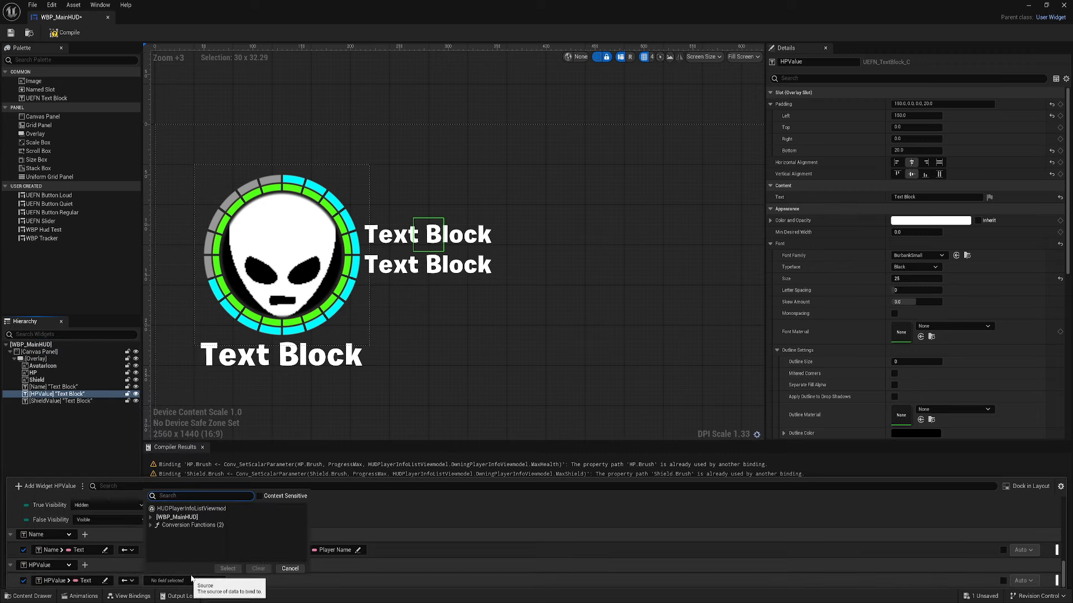
pyautogui.click(185, 526)
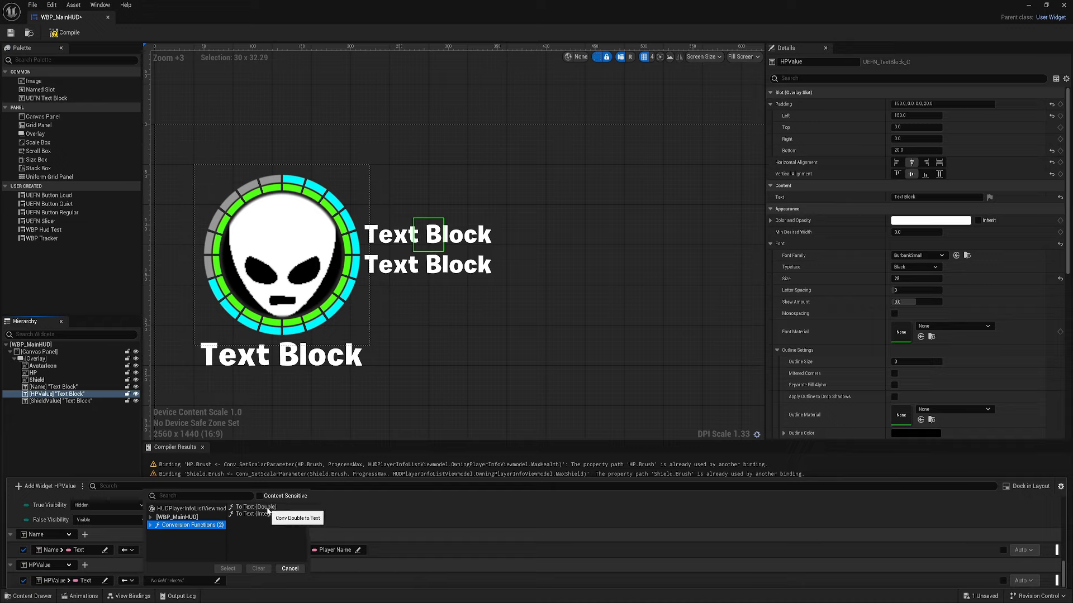
pyautogui.click(267, 508)
pyautogui.click(227, 569)
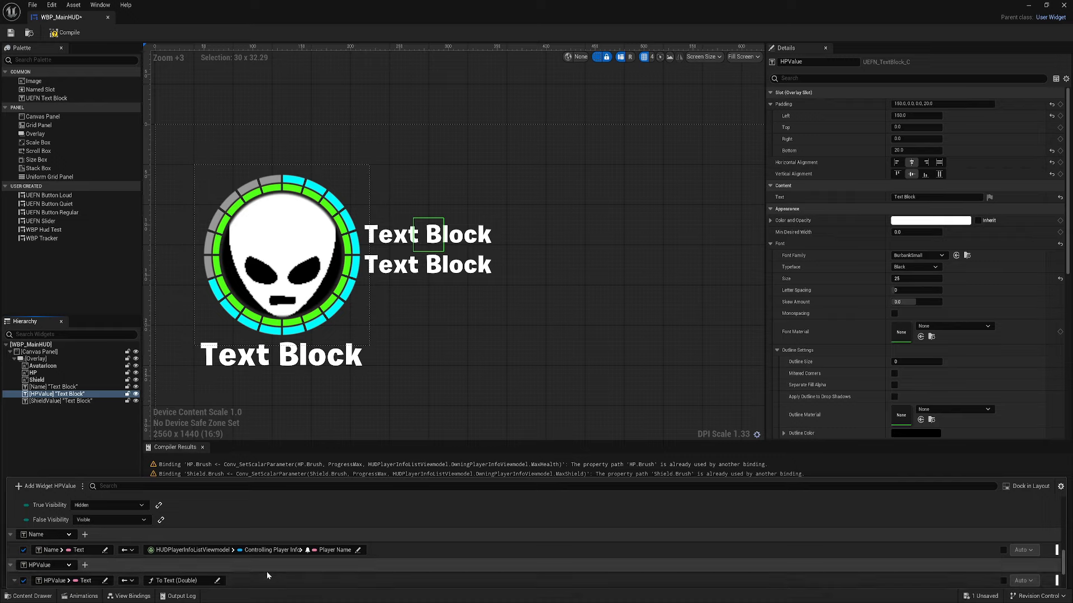
# Step: Bind the Value input of HPValue's To Text (Double) conversion to Controlling Player Info > Health from HUDPlayerInfoListViewmodel
pyautogui.scroll(-3, 264, 570)
pyautogui.scroll(3, 222, 552)
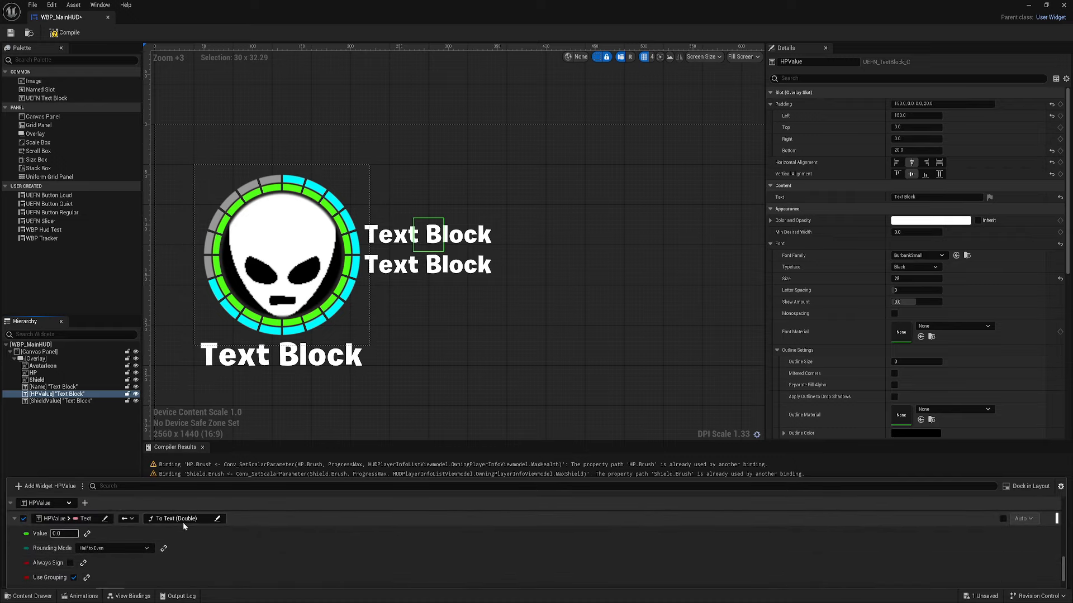
pyautogui.click(87, 534)
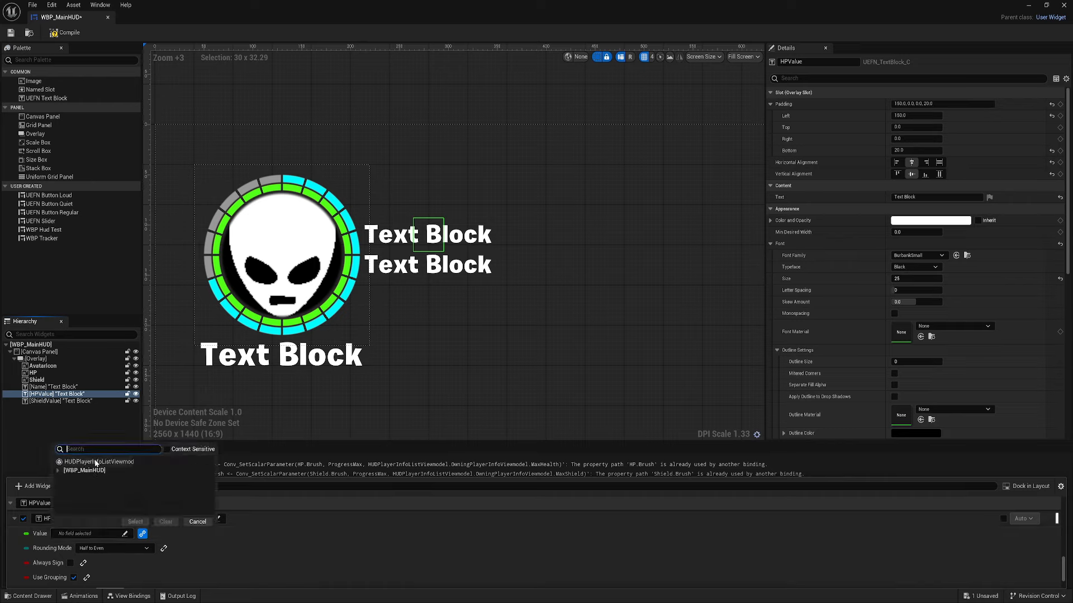
pyautogui.click(98, 462)
pyautogui.click(180, 473)
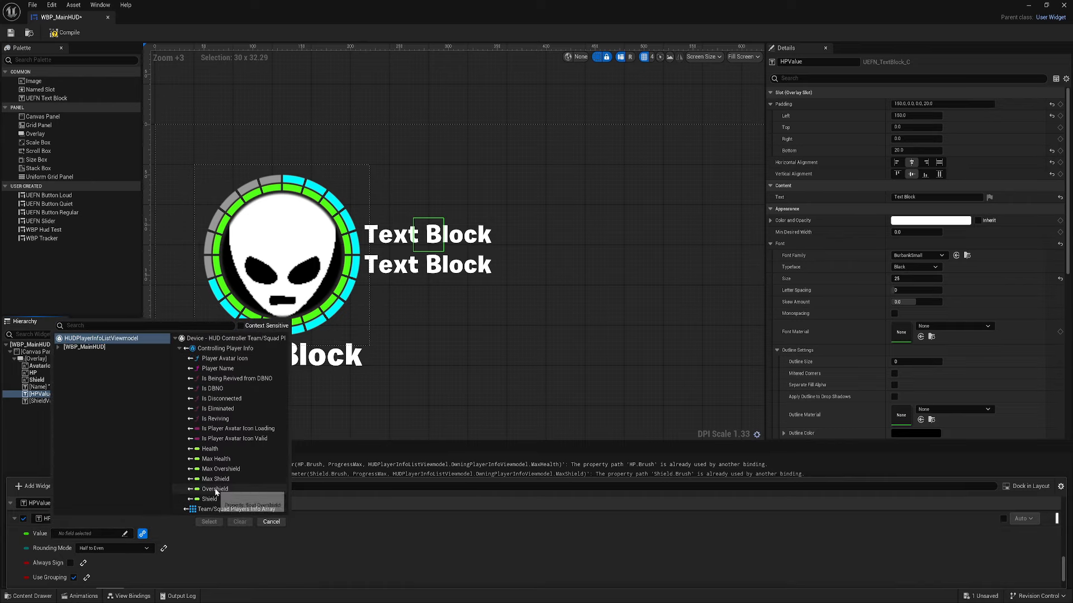
pyautogui.click(211, 449)
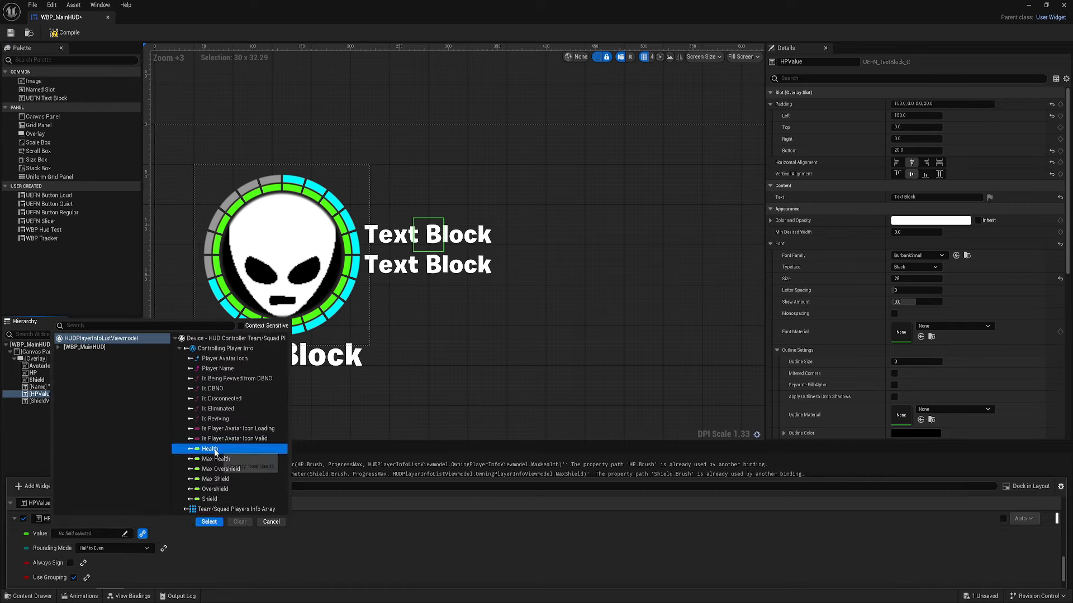
pyautogui.click(209, 522)
# Step: Compile and save the WBP_MainHUD widget
pyautogui.scroll(-4, 171, 568)
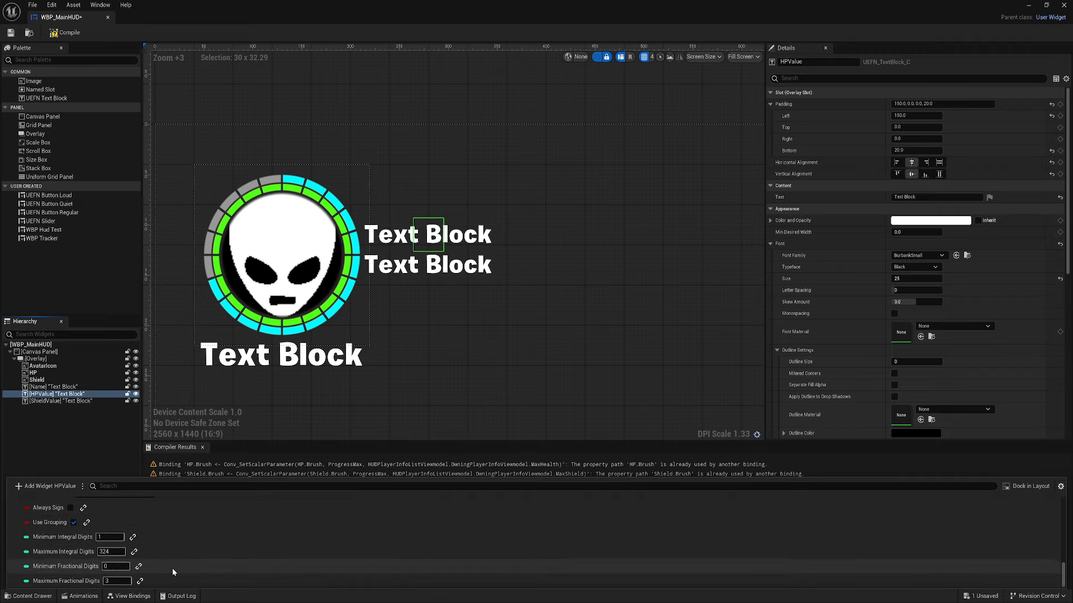
pyautogui.scroll(4, 172, 568)
pyautogui.click(58, 34)
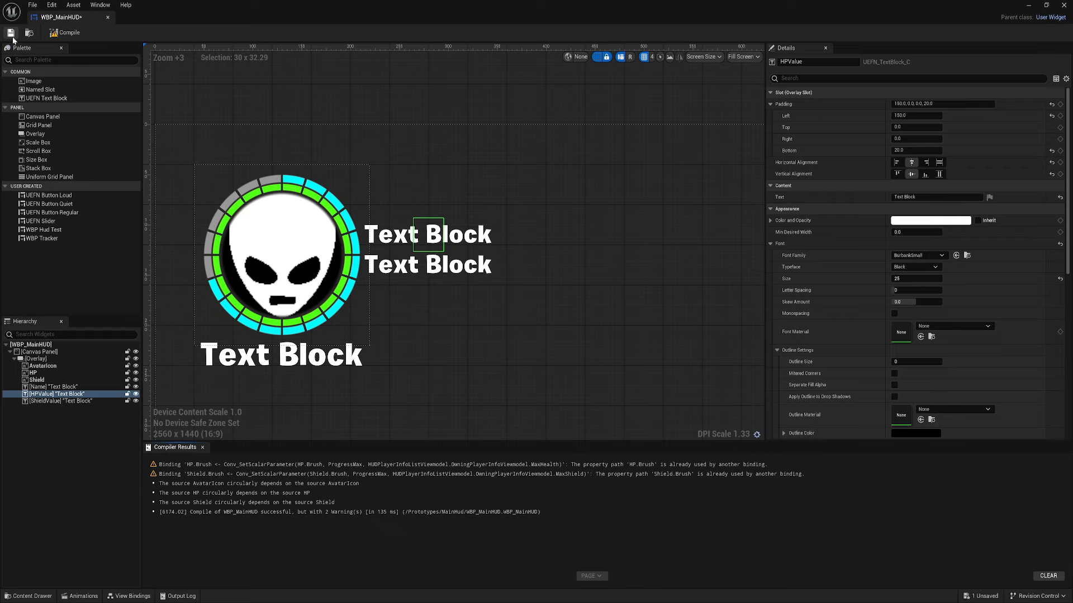
pyautogui.click(12, 33)
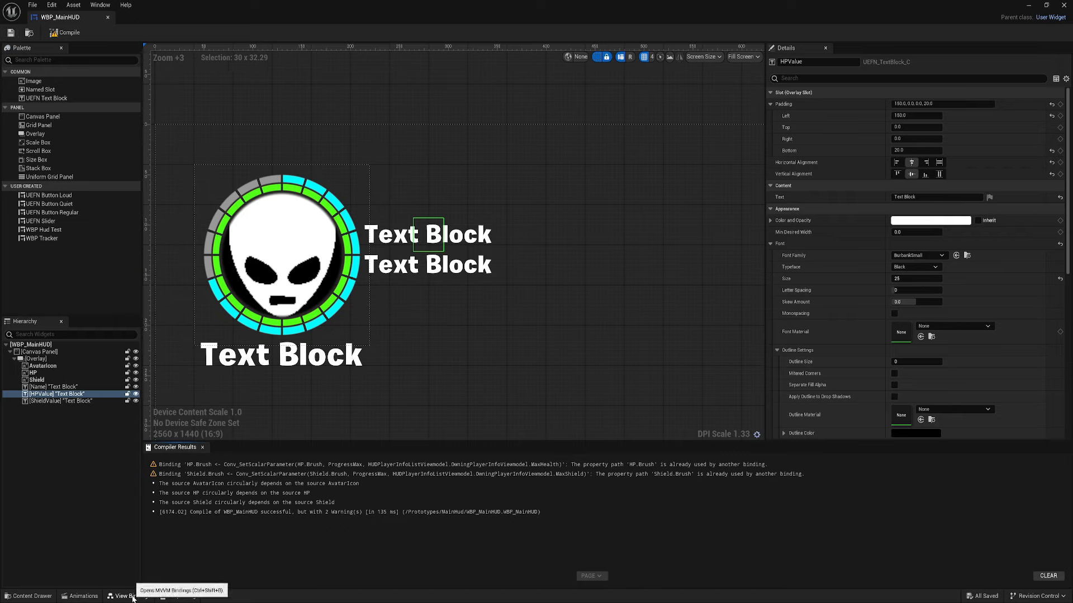
# Step: Add a view binding for the ShieldValue text block that targets its Text property
pyautogui.click(79, 401)
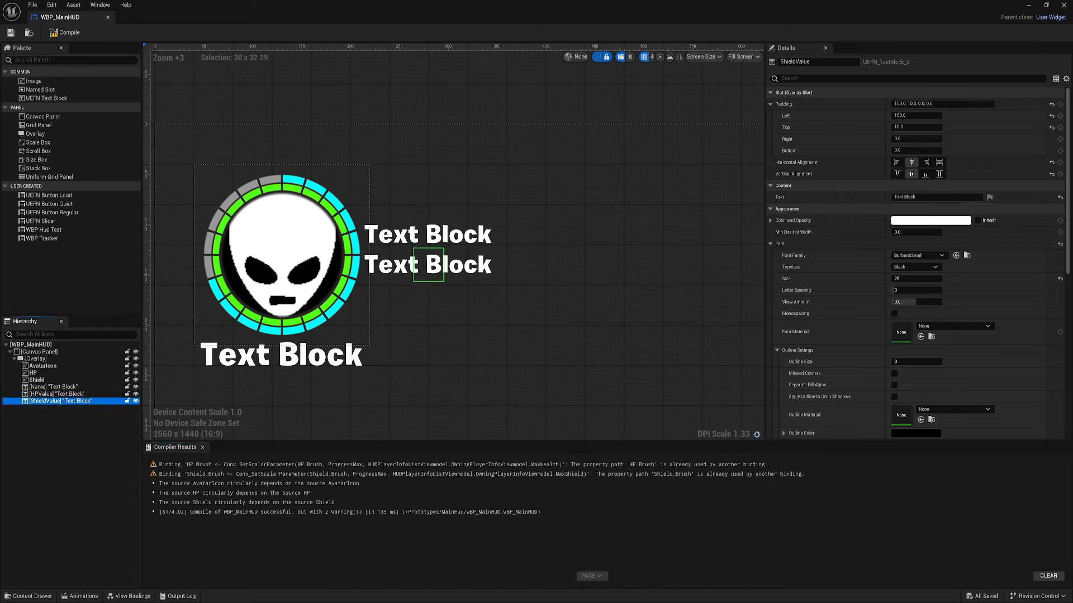
pyautogui.click(135, 596)
pyautogui.click(54, 486)
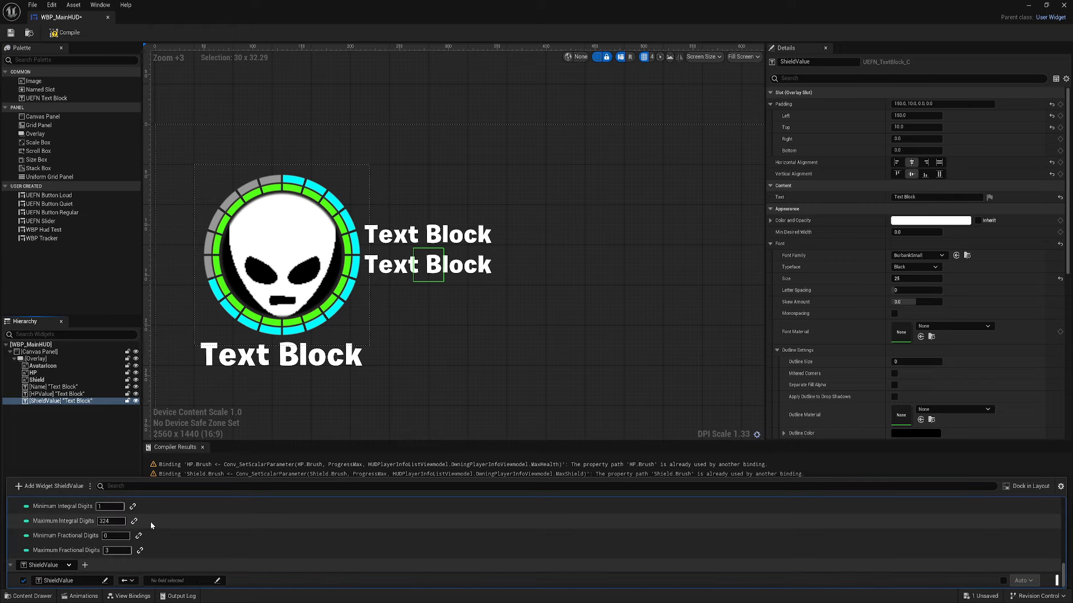
pyautogui.click(104, 581)
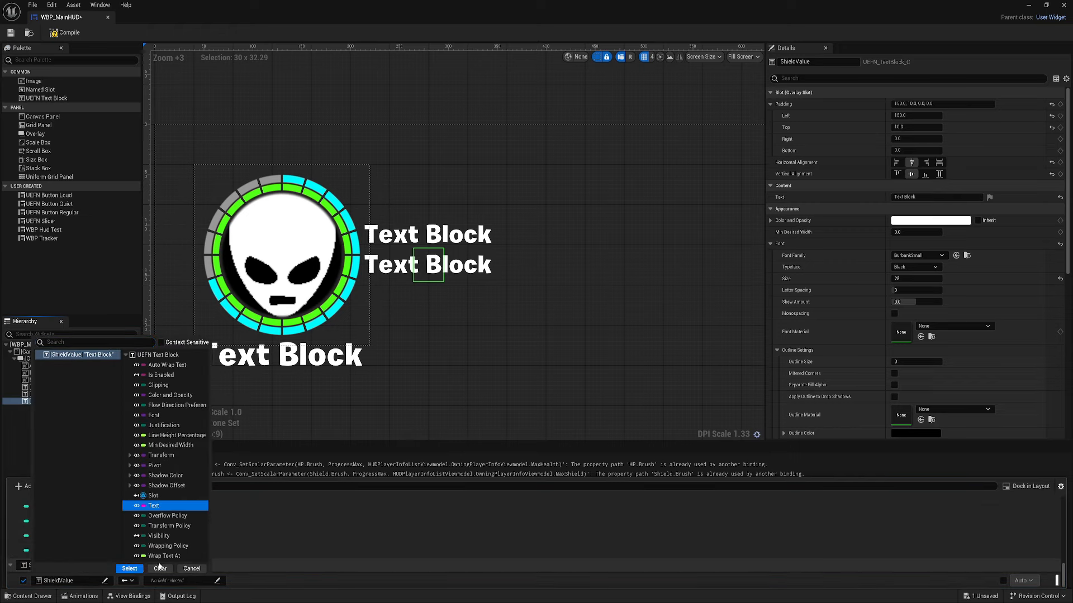
pyautogui.click(129, 568)
# Step: Use the To Text (Double) conversion function as the source of the ShieldValue text binding
pyautogui.click(176, 580)
pyautogui.click(185, 525)
pyautogui.click(265, 513)
pyautogui.click(228, 568)
# Step: Bind the Value input of ShieldValue's conversion to the viewmodel's Controlling Player Info > Shield and compile the widget
pyautogui.scroll(-3, 167, 559)
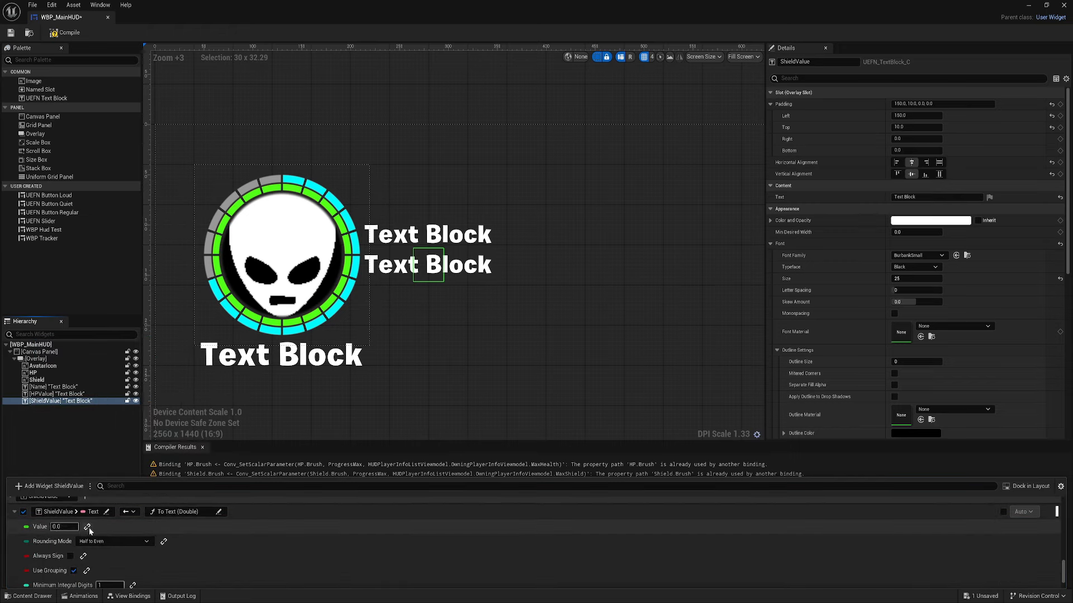
pyautogui.click(87, 527)
pyautogui.click(78, 527)
pyautogui.click(92, 454)
pyautogui.click(181, 465)
pyautogui.click(218, 493)
pyautogui.click(212, 515)
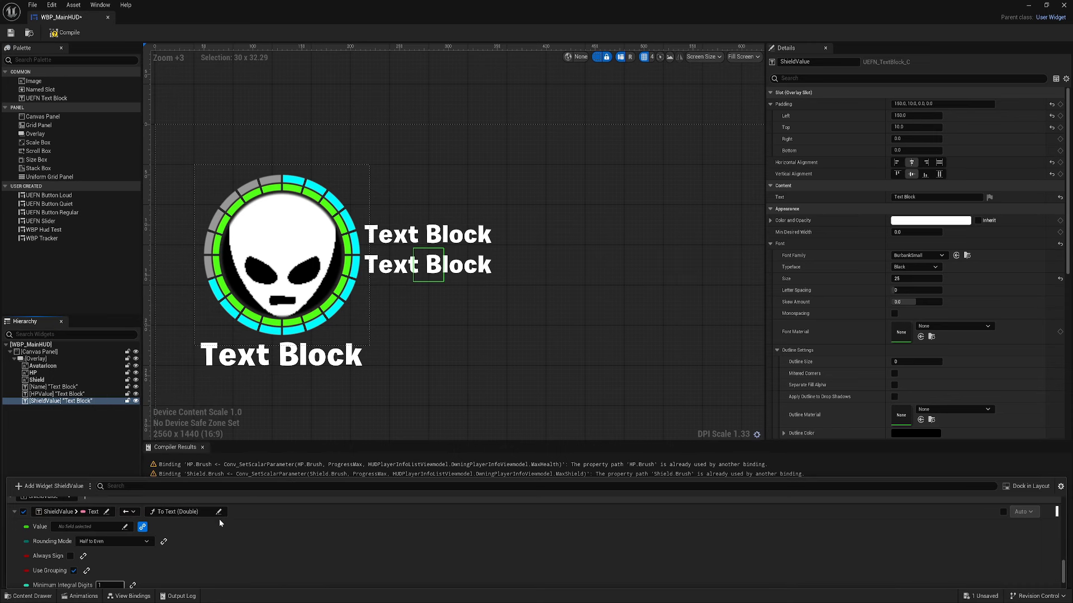
pyautogui.click(64, 32)
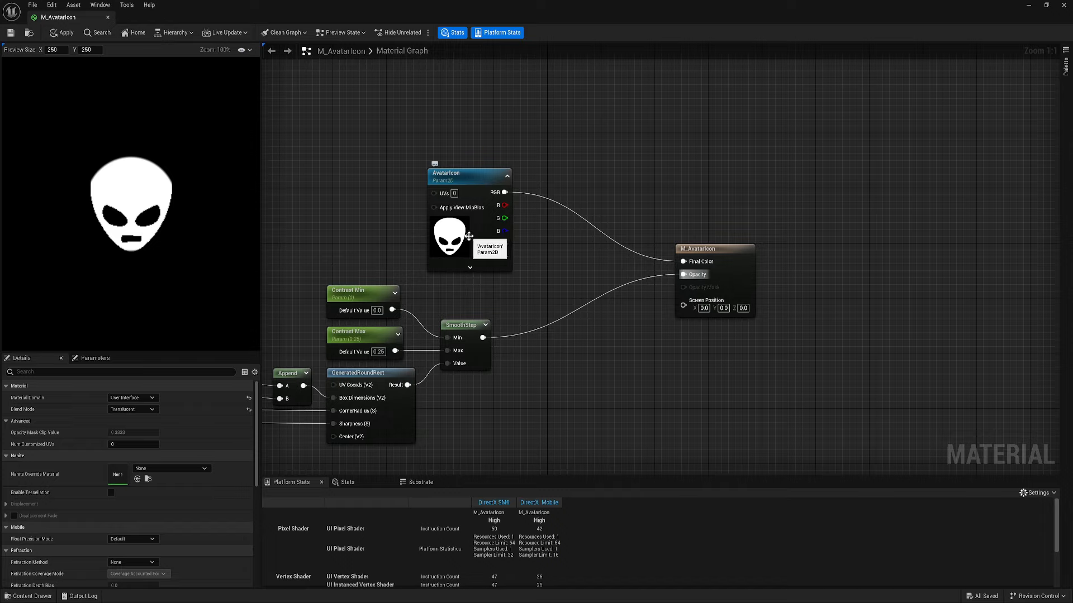
pyautogui.moveTo(502, 243); pyautogui.dragTo(554, 233)
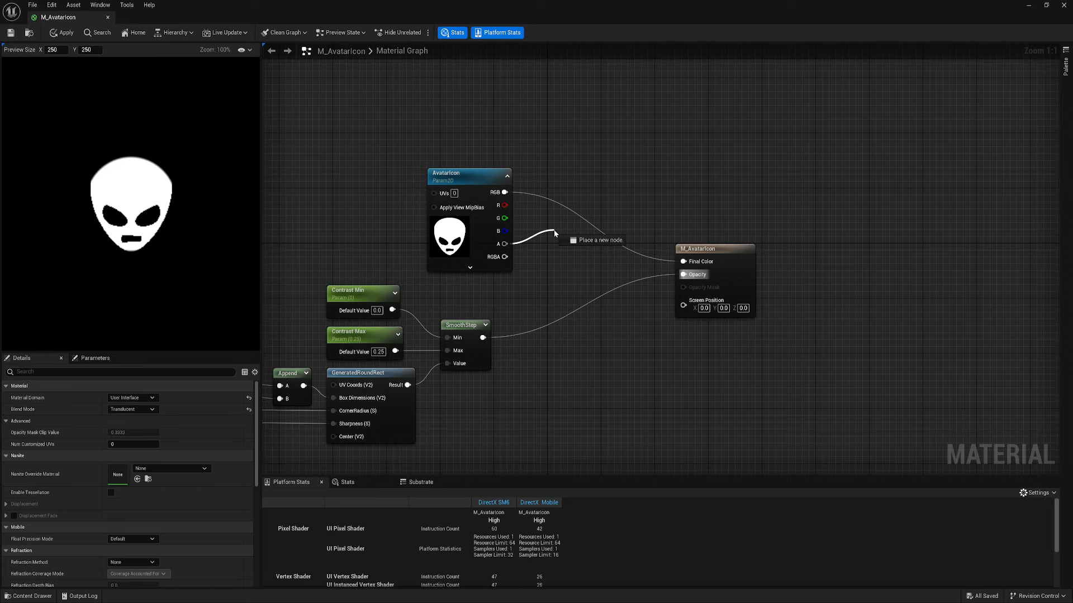
pyautogui.moveTo(555, 234); pyautogui.dragTo(555, 234)
pyautogui.click(460, 325)
pyautogui.moveTo(461, 326); pyautogui.dragTo(518, 298, button='right')
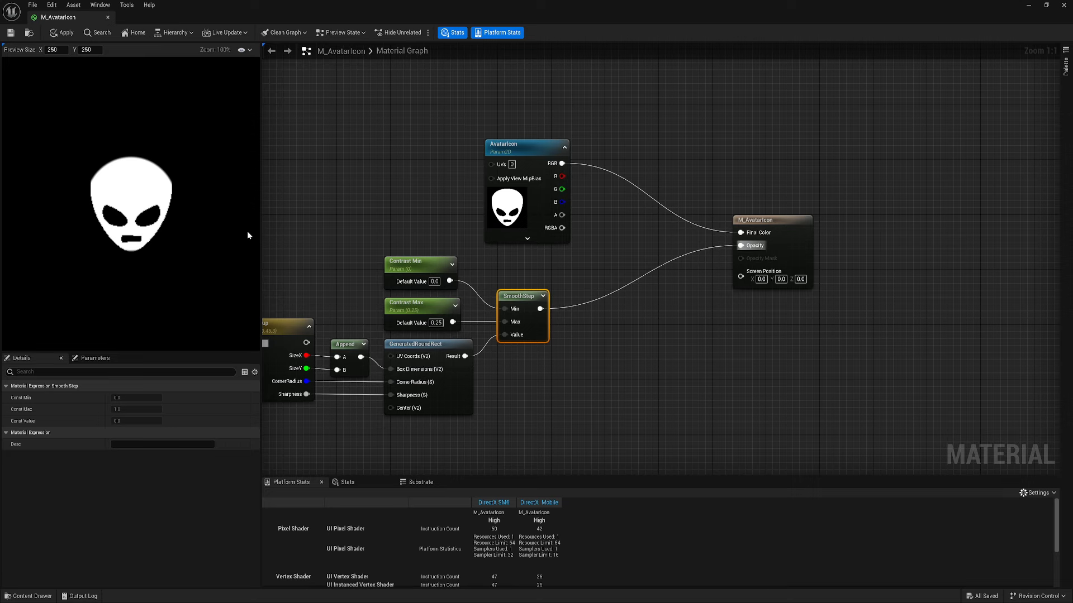
pyautogui.moveTo(614, 287); pyautogui.dragTo(557, 283, button='right')
# Step: Multiply AvatarIcon's alpha by the SmoothStep output, feed the product into M_AvatarIcon's Opacity, then save and close the material
pyautogui.click(566, 263)
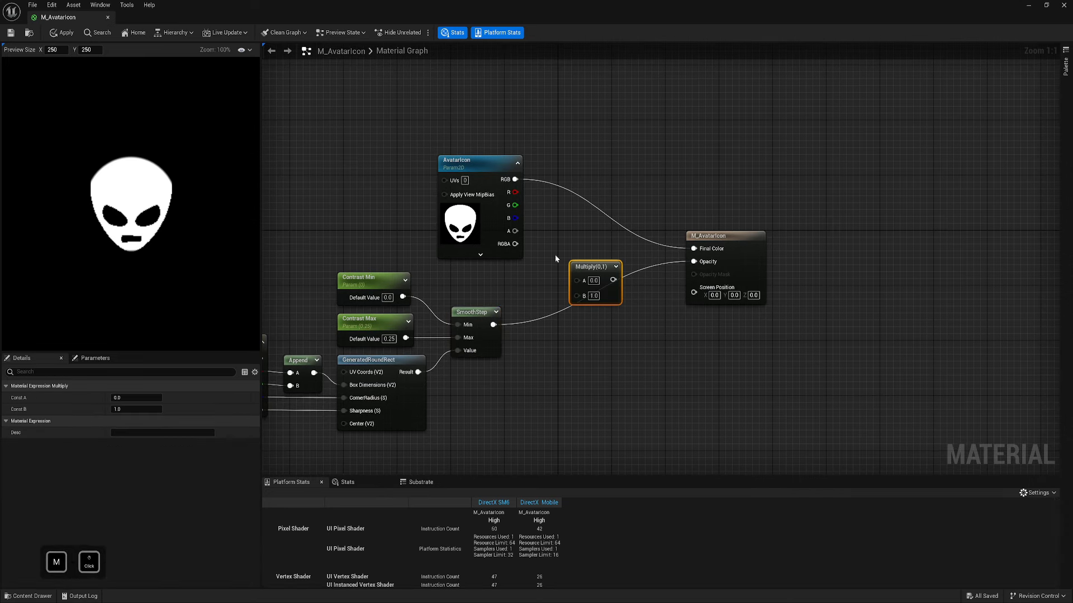
pyautogui.moveTo(514, 231); pyautogui.dragTo(493, 325)
pyautogui.moveTo(602, 279); pyautogui.dragTo(585, 253)
pyautogui.click(12, 33)
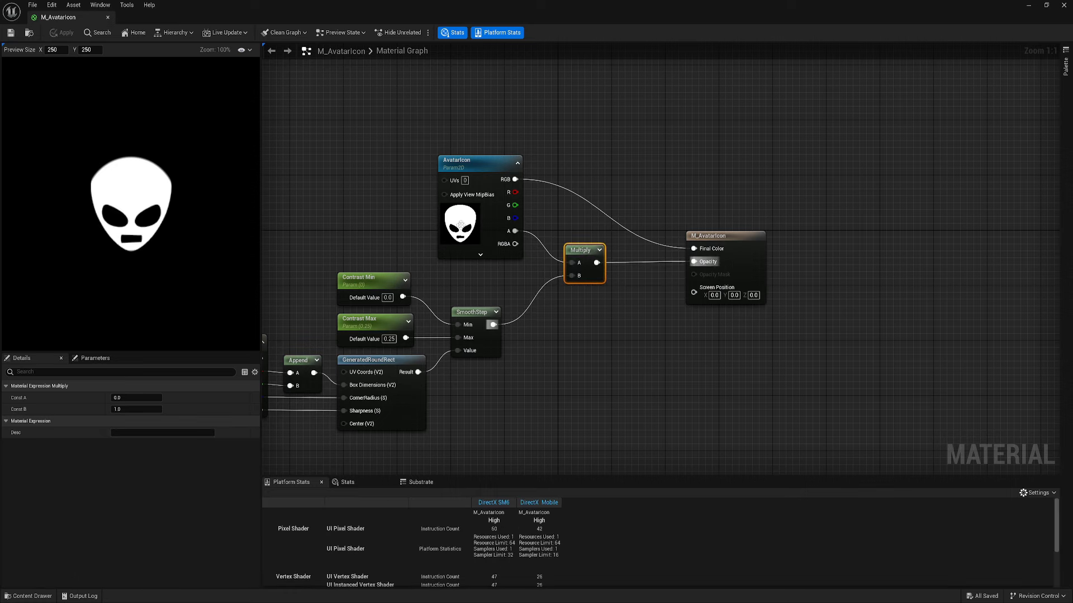
pyautogui.click(108, 21)
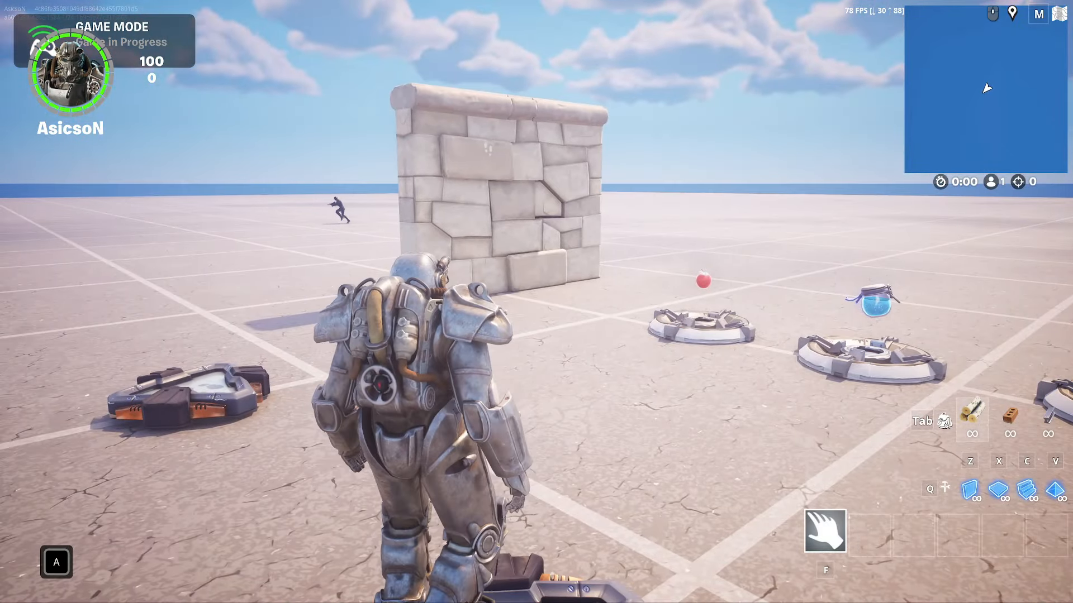
pyautogui.press('s')
pyautogui.press('d')
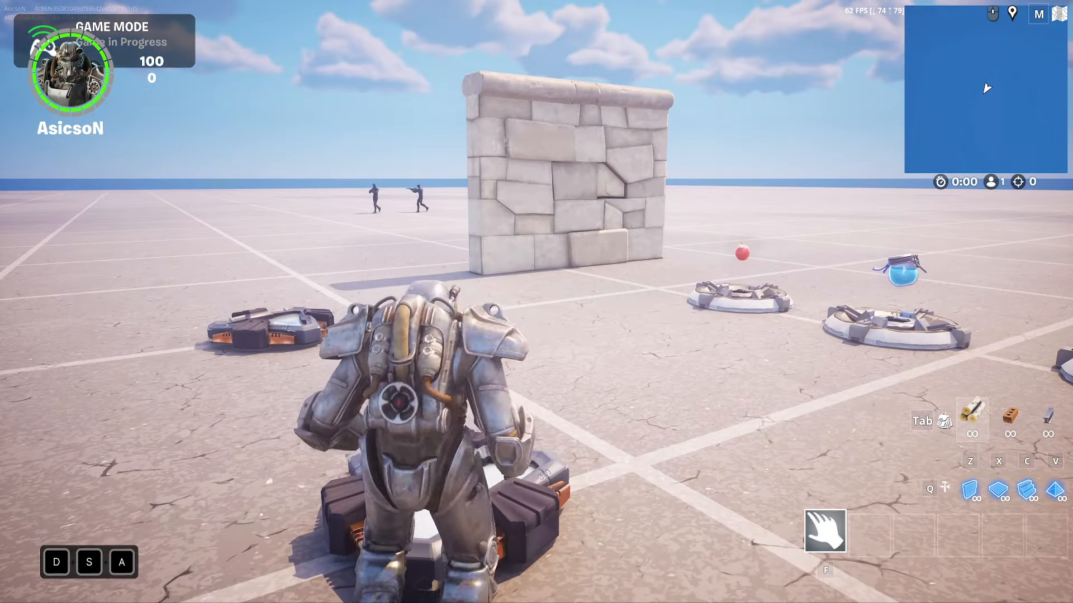
pyautogui.press('s')
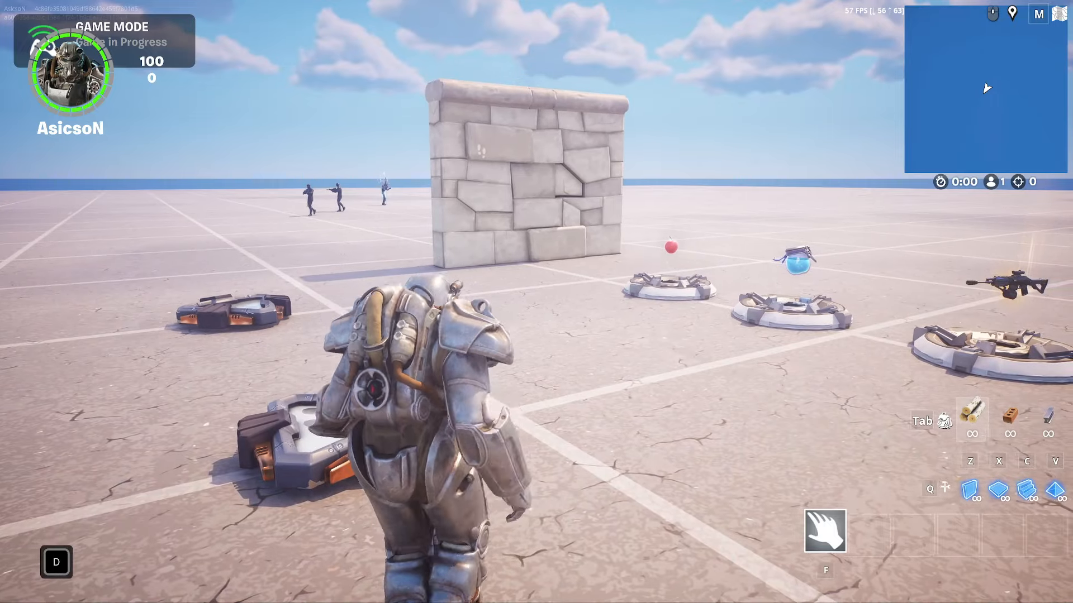
pyautogui.press('w')
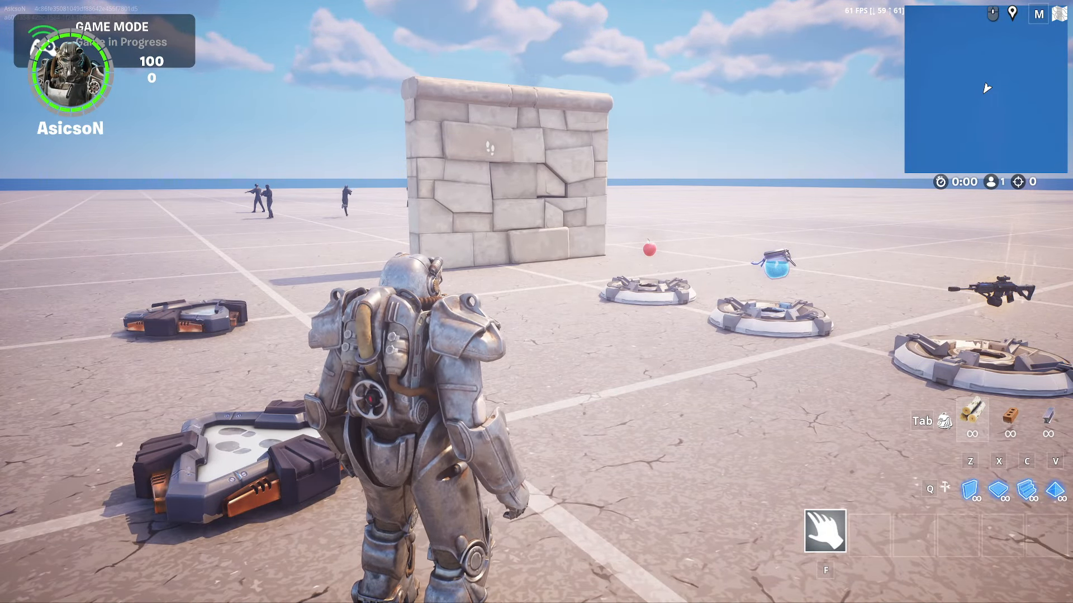
pyautogui.press('d')
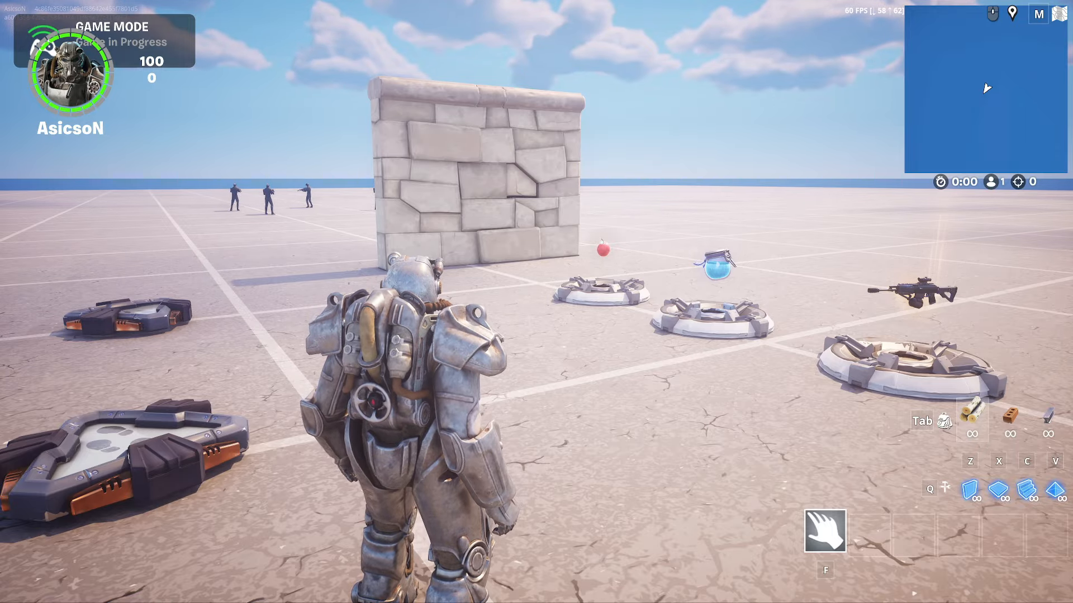
# Step: Collect the rifle, the Legacy Shield Potion and the apple from the item spawners in the playtest
pyautogui.press('a')
pyautogui.press('w')
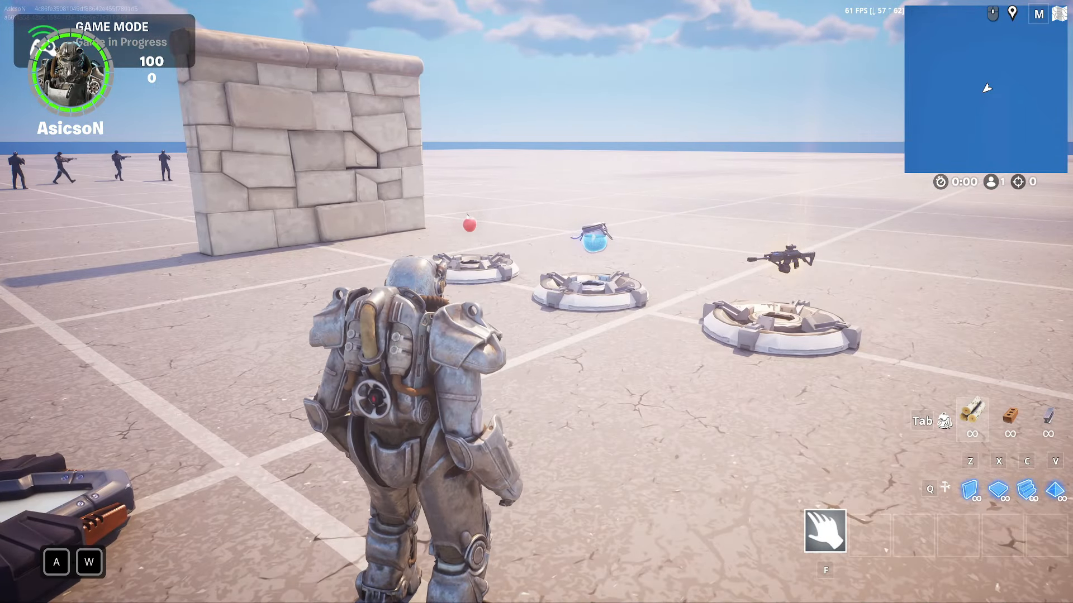
pyautogui.press('e')
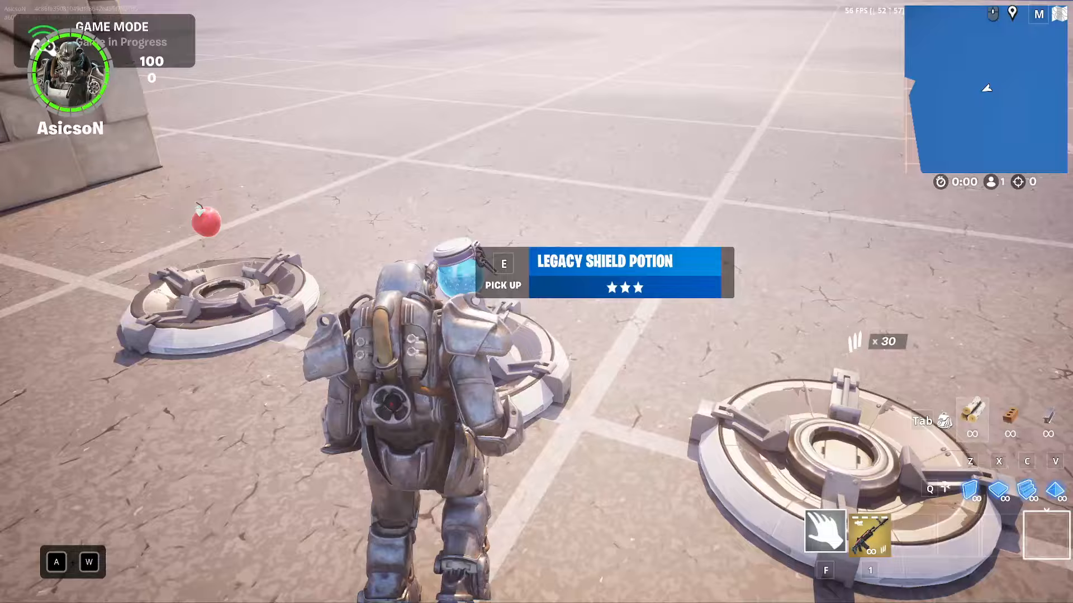
pyautogui.press('e')
pyautogui.press('e')
# Step: Drink the Legacy Shield Potion to test the HUD's shield ring and shield value
pyautogui.press('5')
pyautogui.press('s')
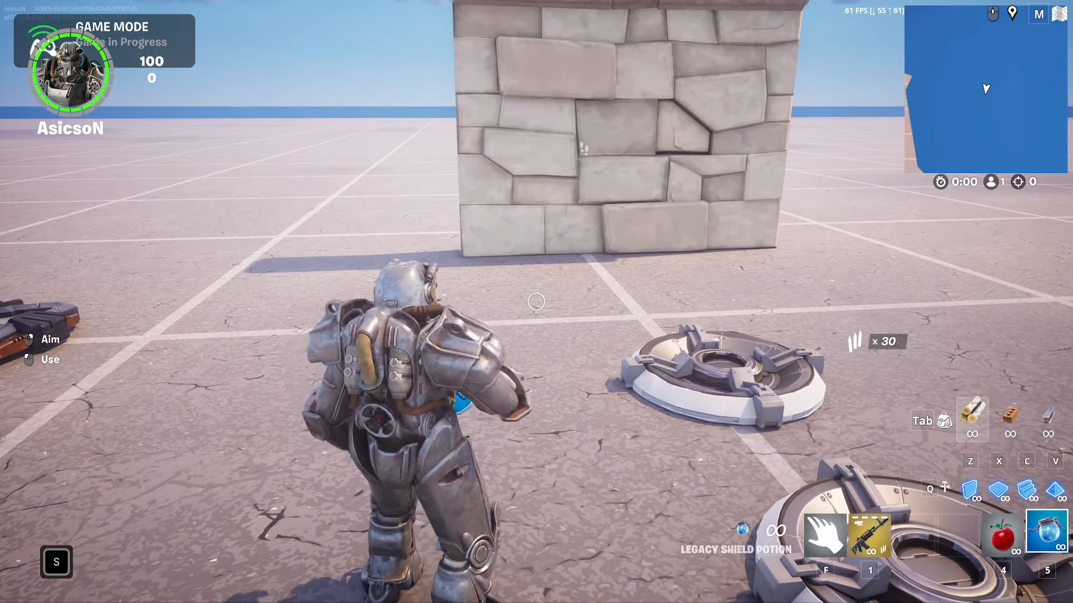
pyautogui.click(536, 301)
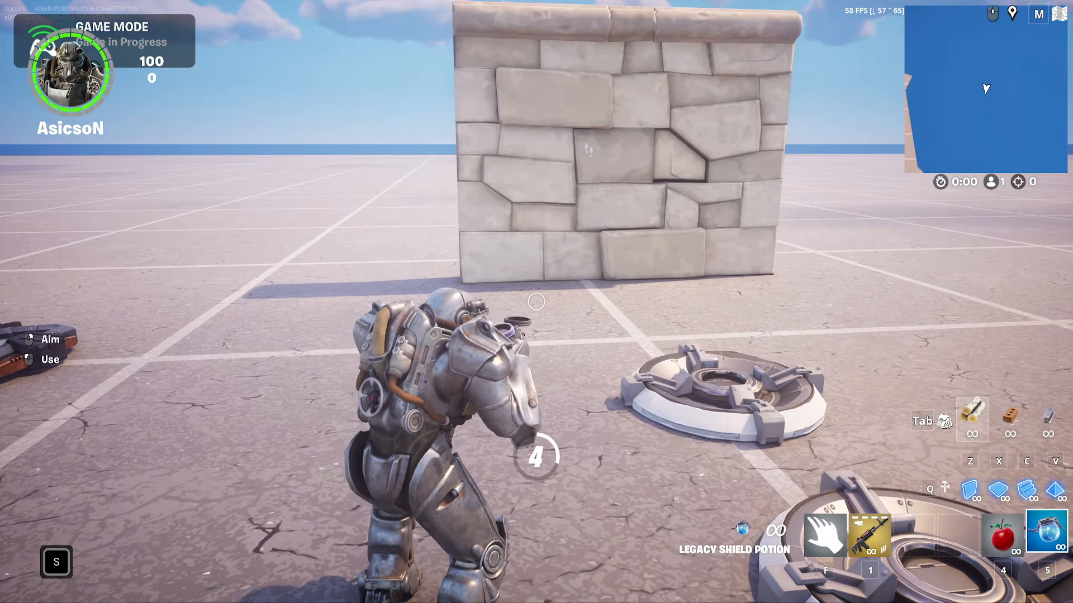
pyautogui.press('a')
pyautogui.press('w')
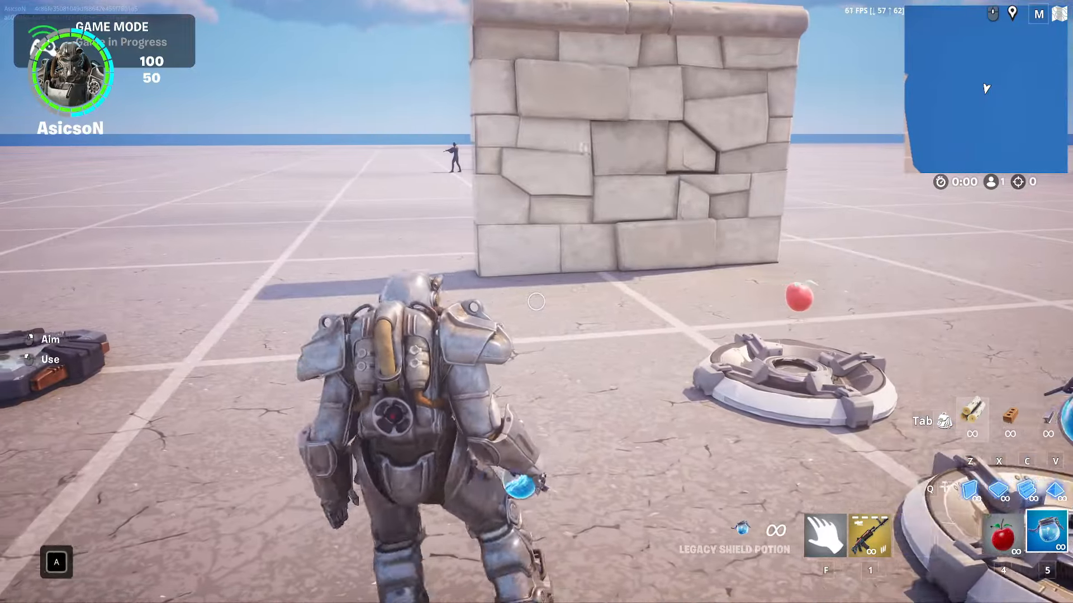
# Step: Equip Montague's Nemesis AR and fire toward the guards to test how the HUD reacts to damage
pyautogui.press('1')
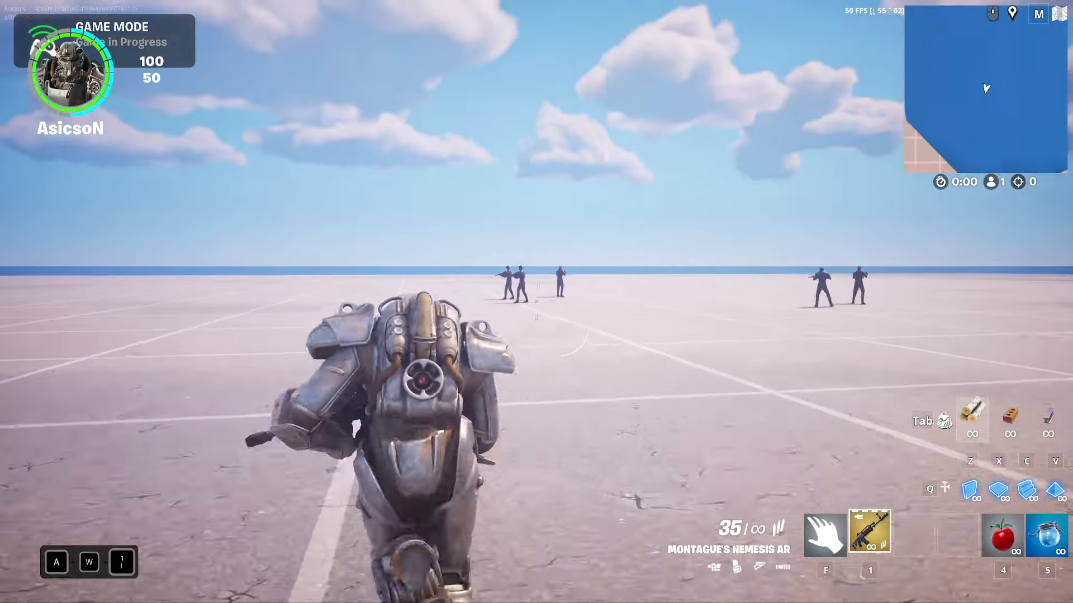
pyautogui.click(536, 302)
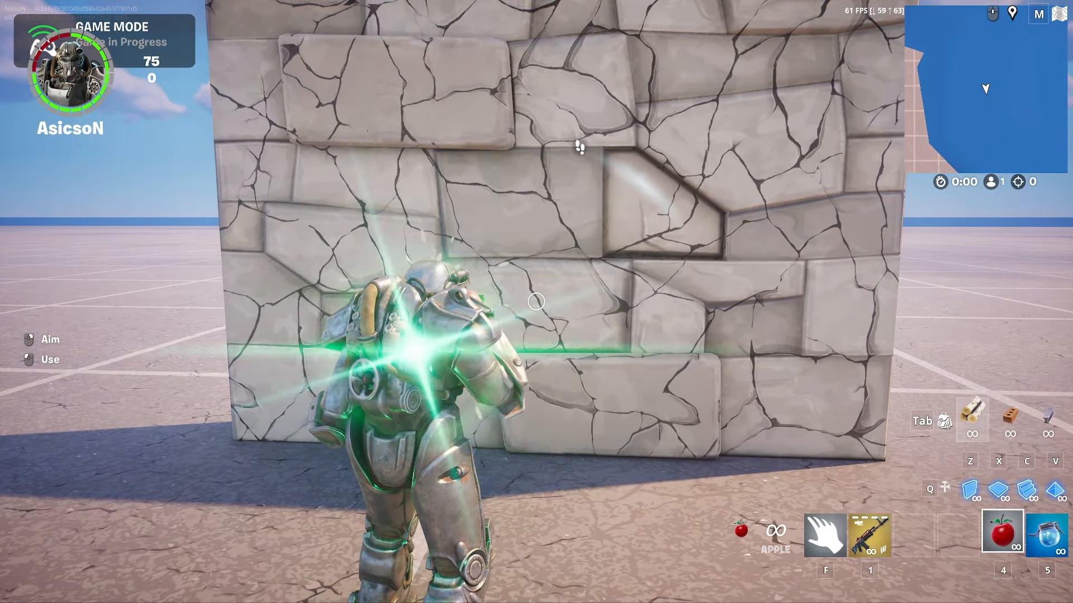
# Step: Change the character's outfit twice at the changing booth to test the HUD's avatar icon
pyautogui.press('d')
pyautogui.press('w')
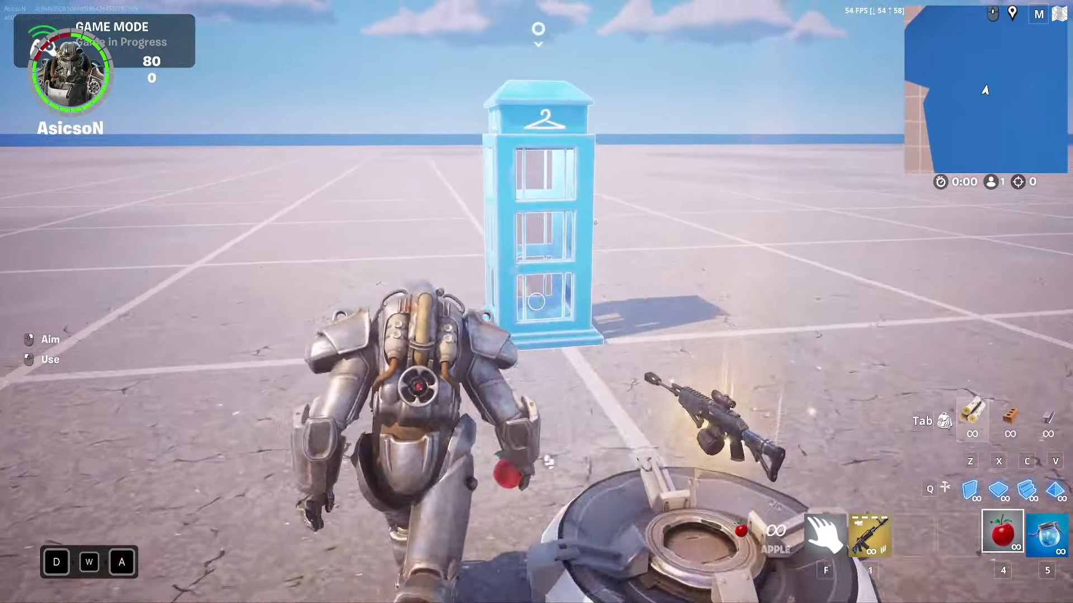
pyautogui.press('e')
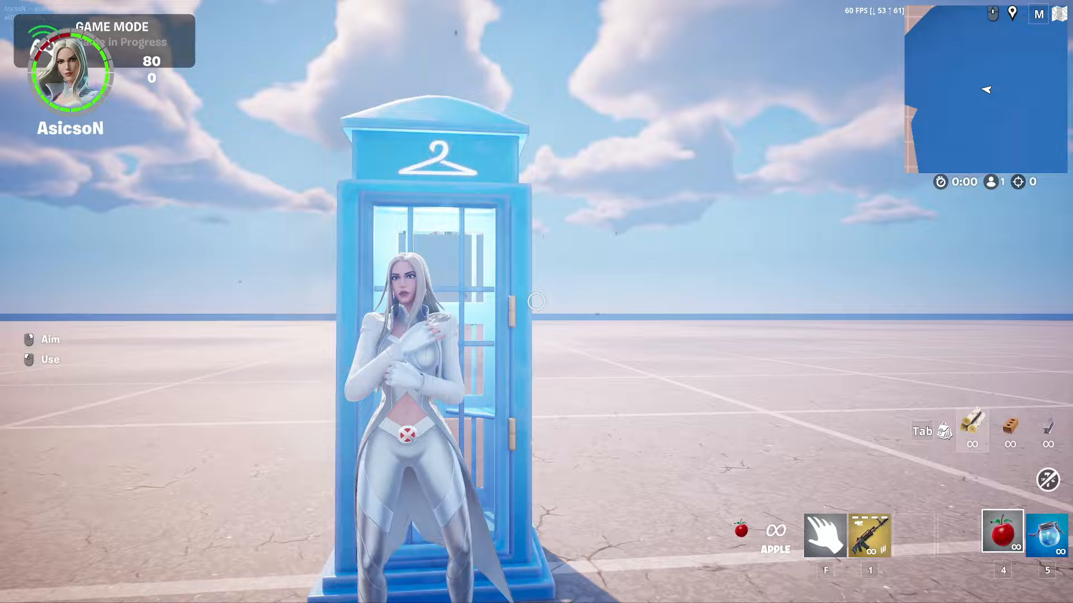
pyautogui.press('d')
pyautogui.press('w')
pyautogui.press('a')
pyautogui.press('s')
pyautogui.press('w')
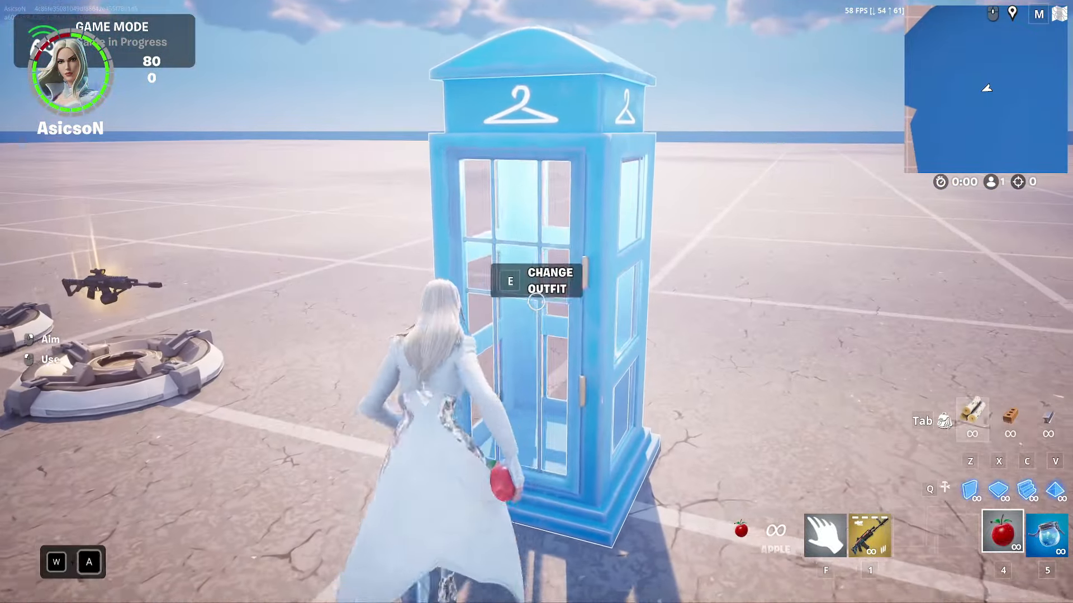
pyautogui.press('e')
pyautogui.press('a')
pyautogui.press('w')
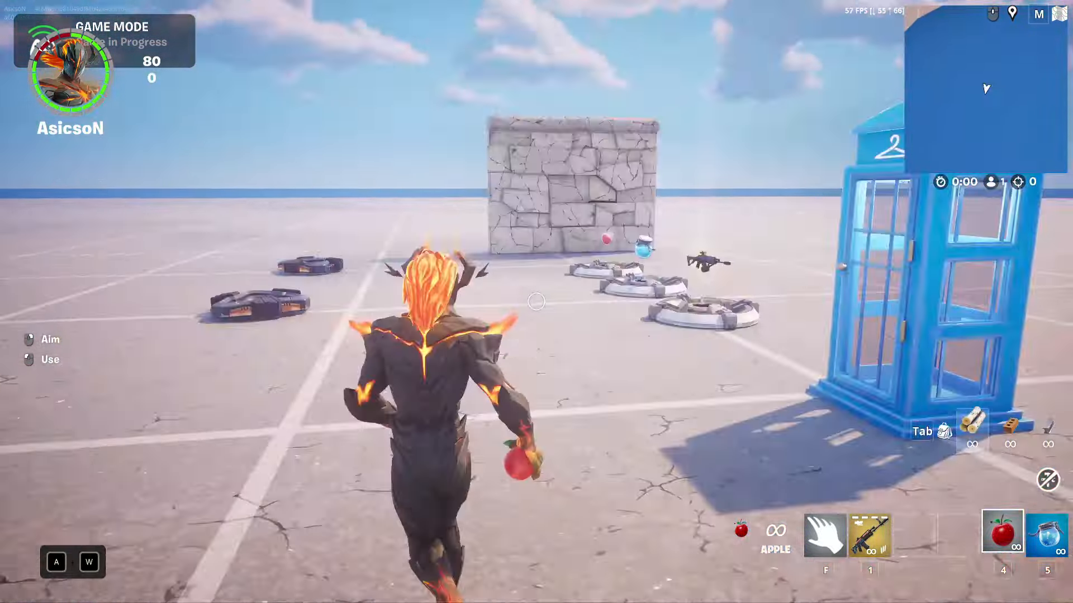
pyautogui.press('s')
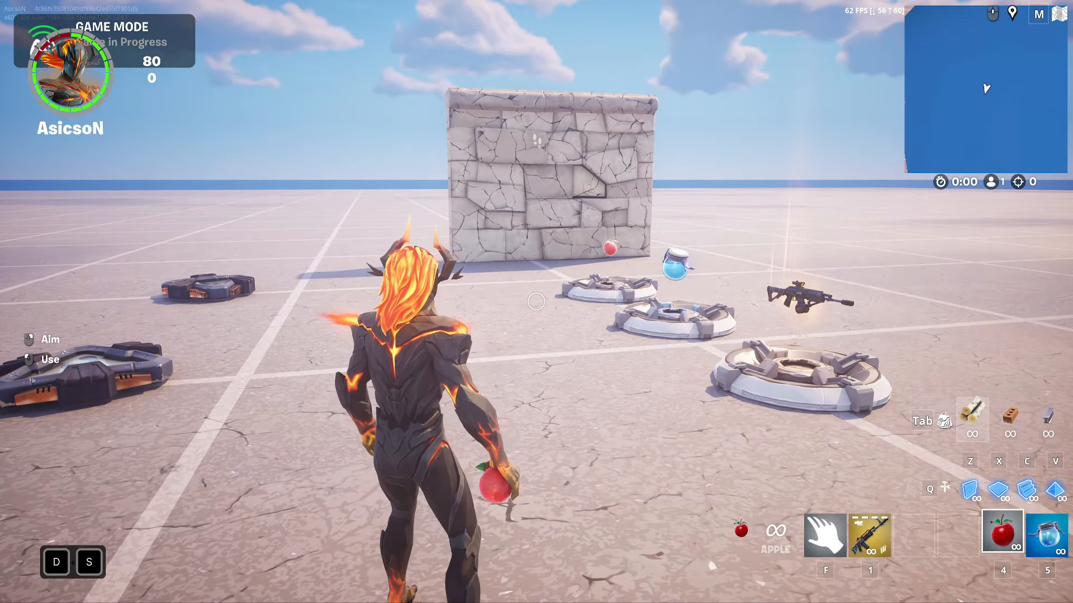
pyautogui.press('a')
pyautogui.press('d')
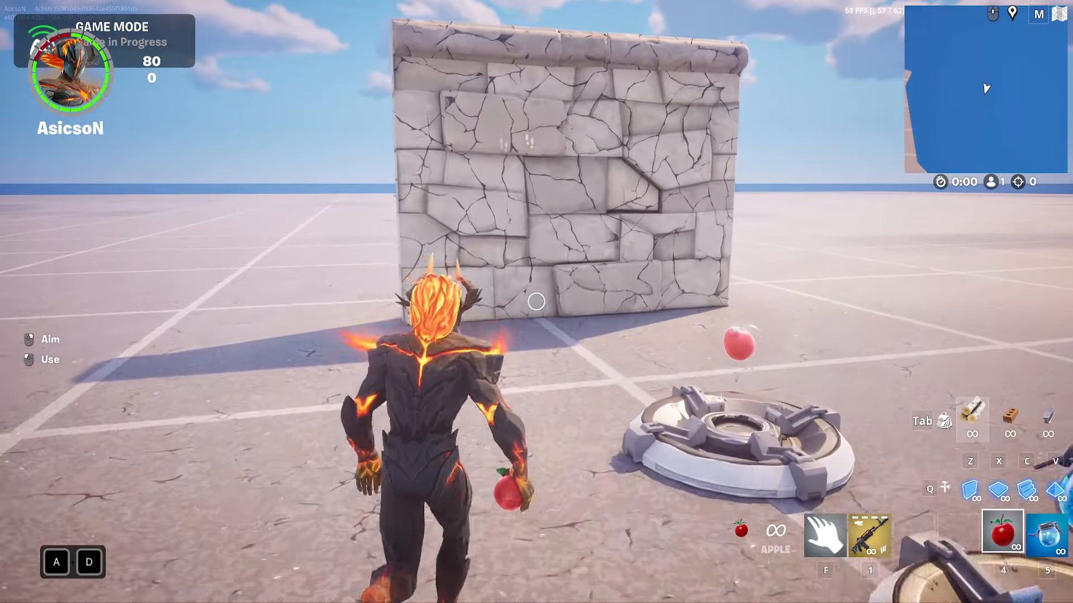
pyautogui.press('a')
pyautogui.press('s')
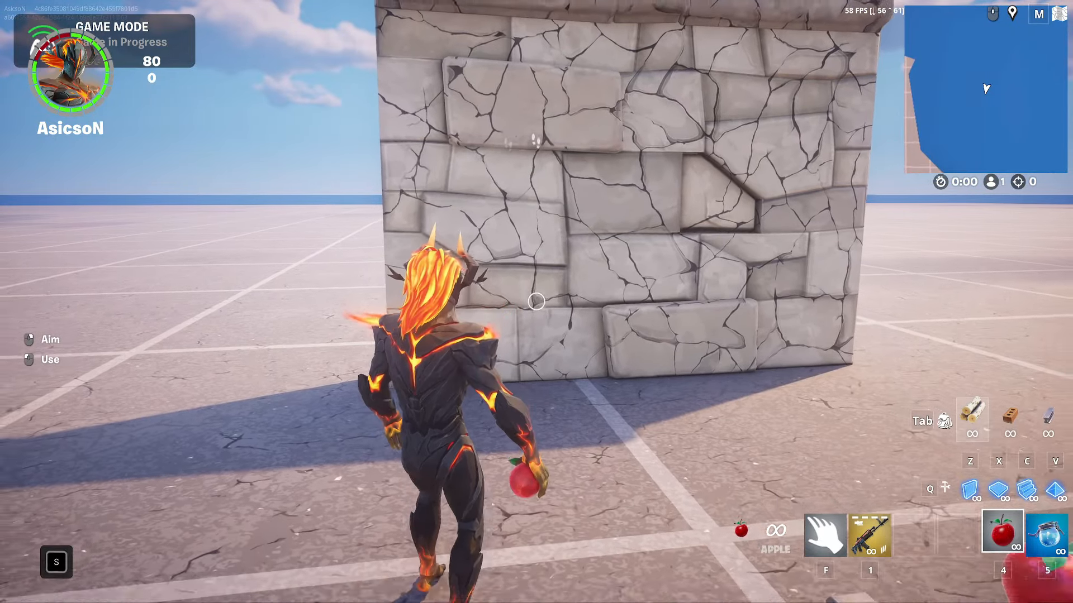
pyautogui.press('a')
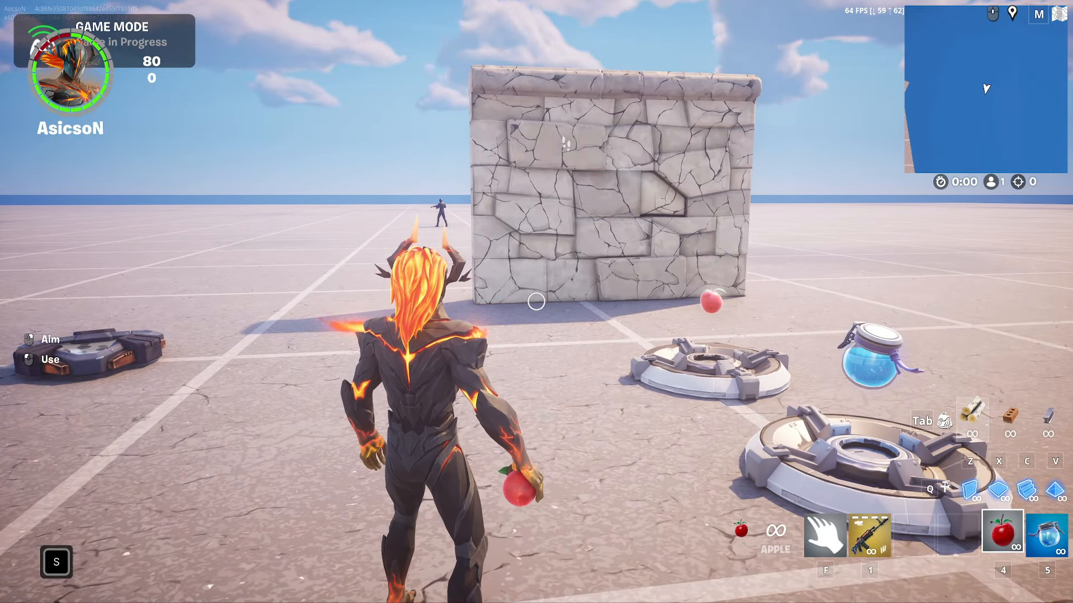
pyautogui.press('w')
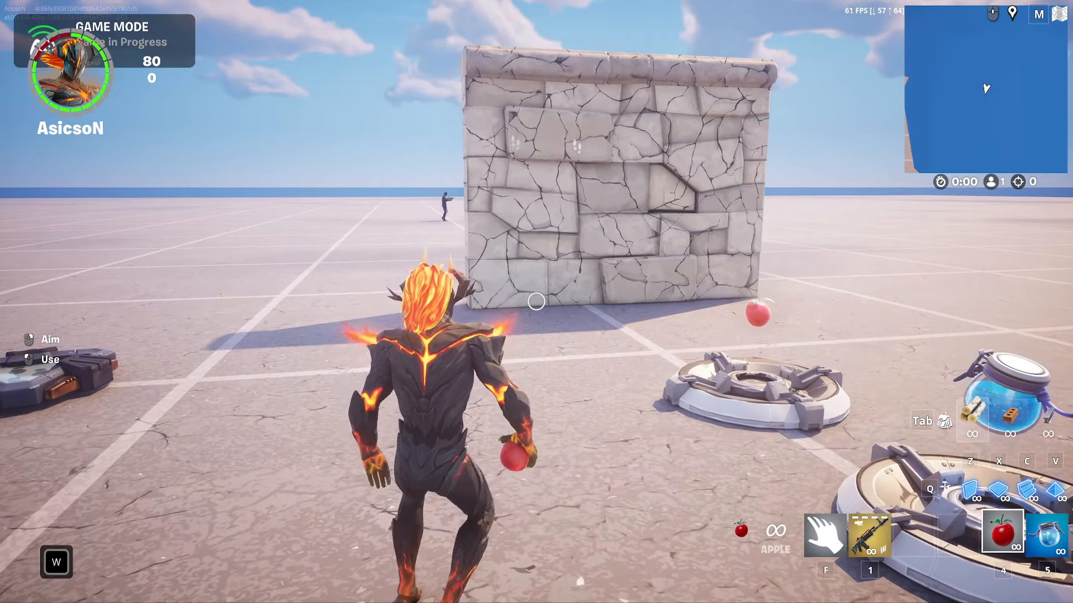
# Step: Run past the stone wall into the guards' fire and respawn to test the HUD's HP ring and HP value
pyautogui.press('a')
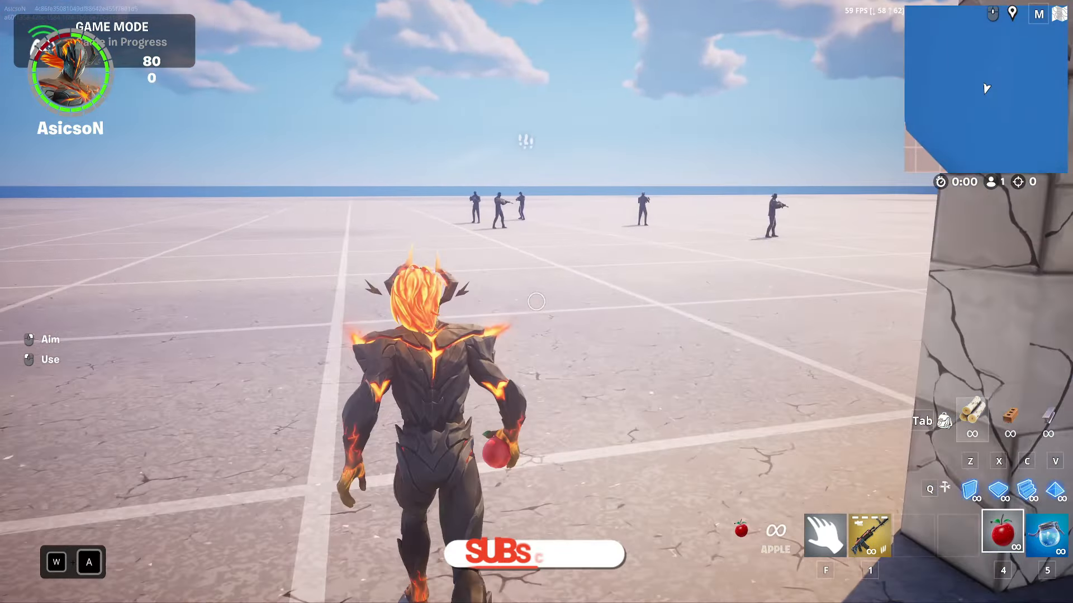
pyautogui.press('d')
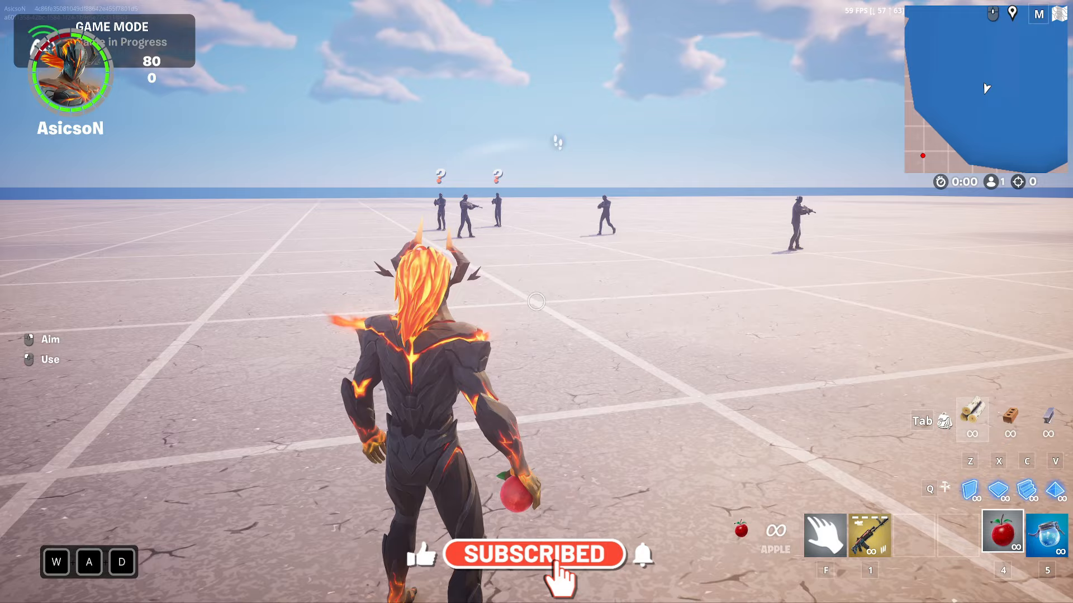
pyautogui.press('a')
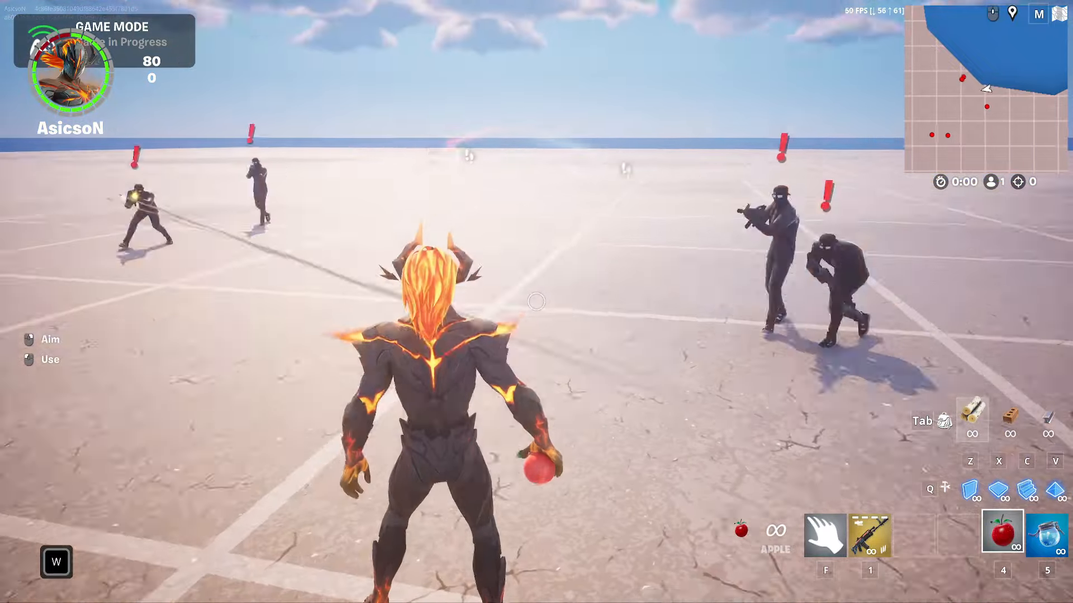
pyautogui.press('1')
pyautogui.press('4')
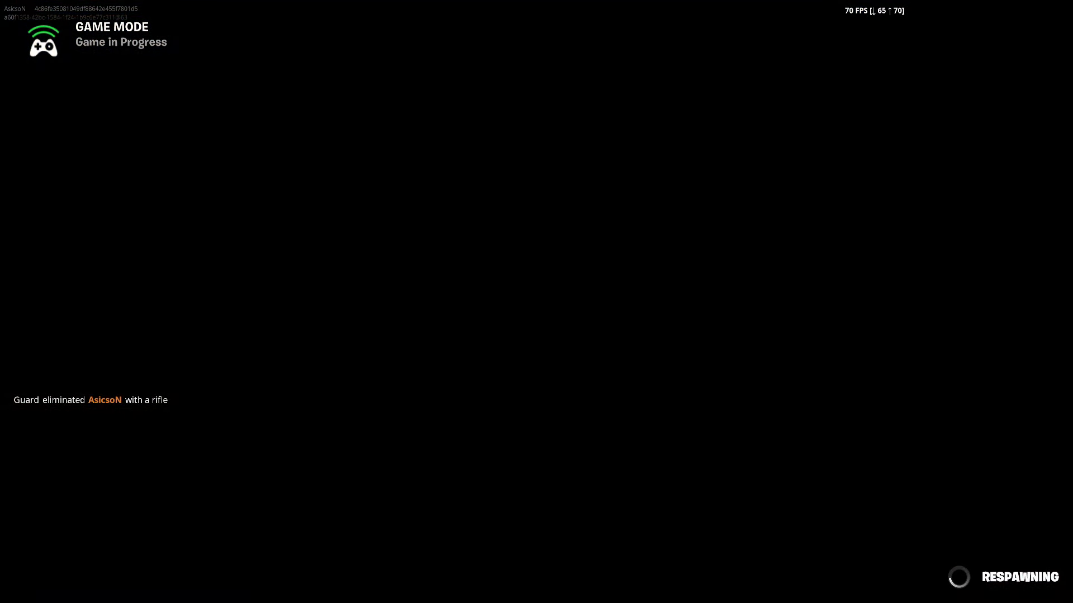
pyautogui.press('s')
pyautogui.press('d')
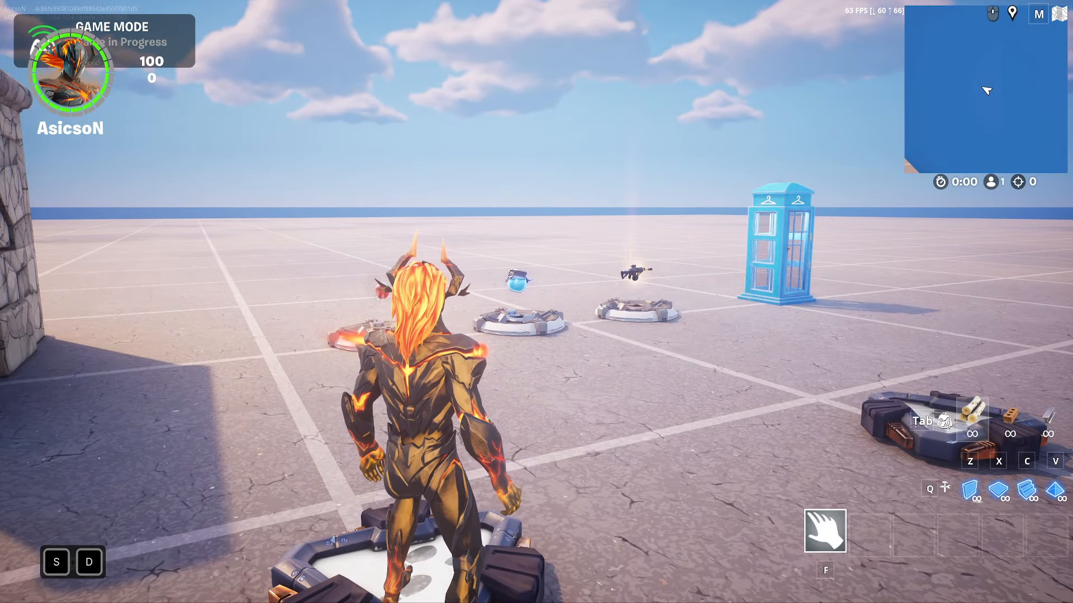
pyautogui.press('w')
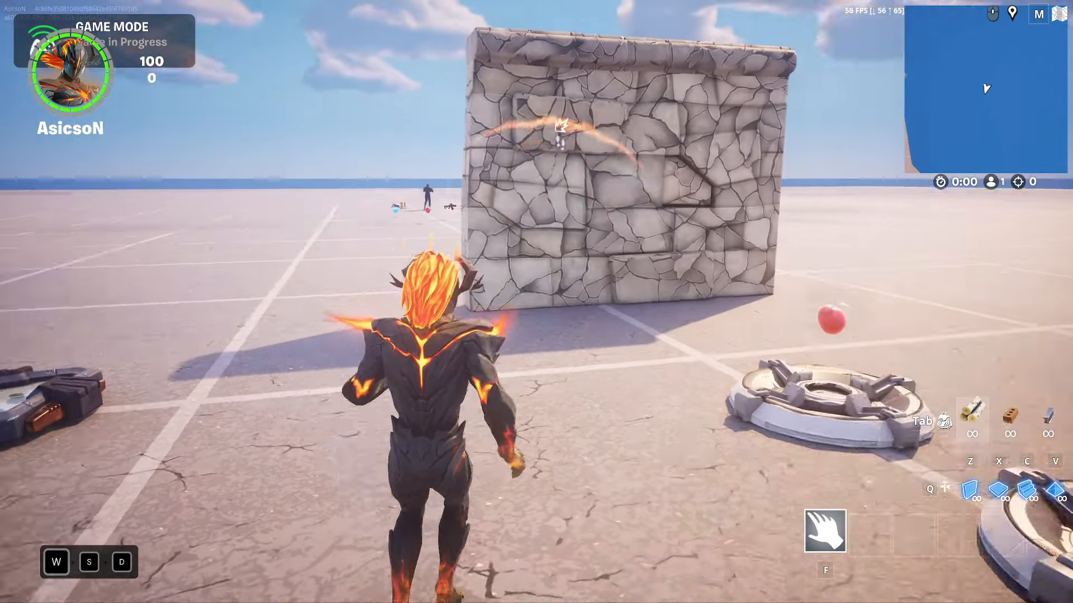
pyautogui.press('a')
pyautogui.press('w')
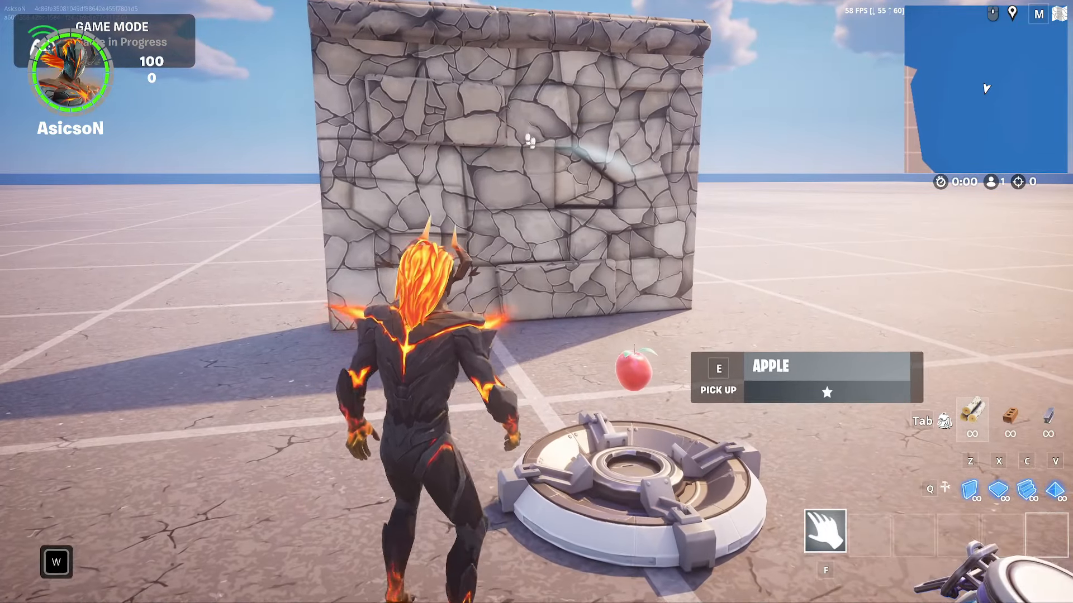
pyautogui.press('a')
pyautogui.press('d')
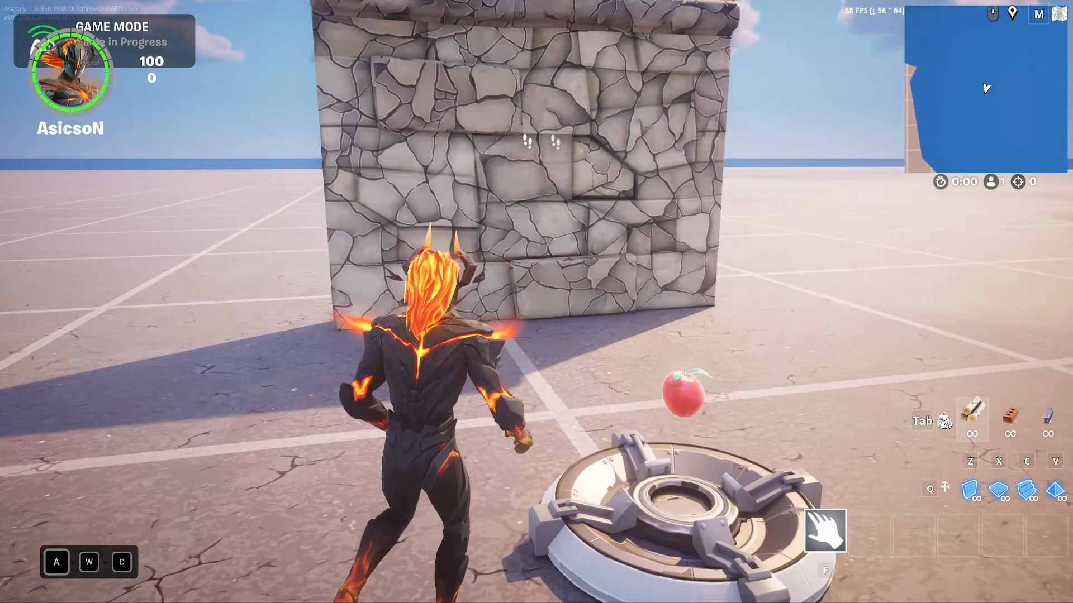
pyautogui.press('s')
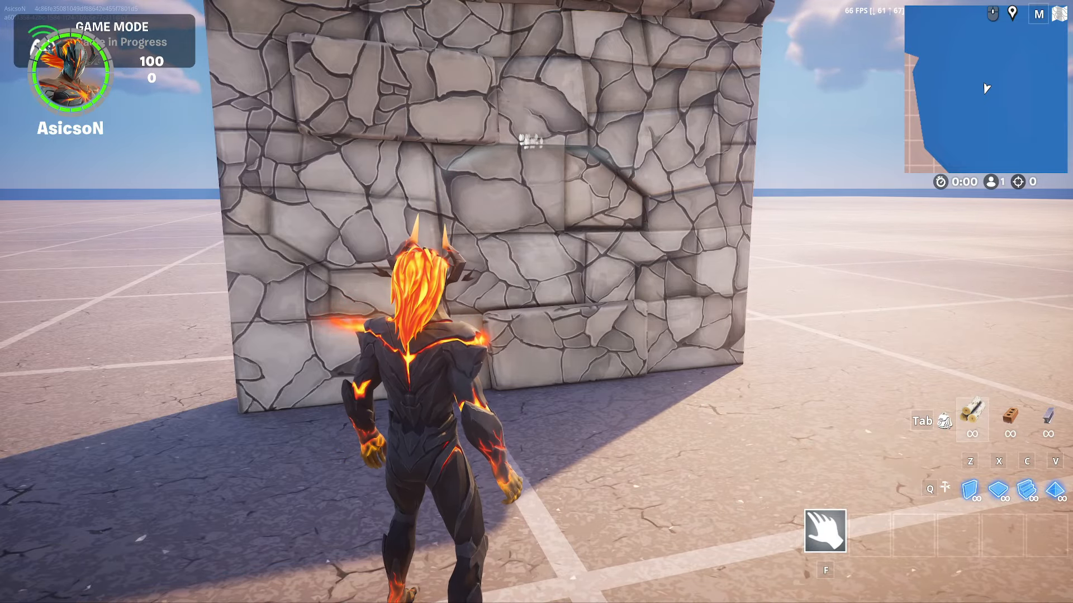
pyautogui.press('d')
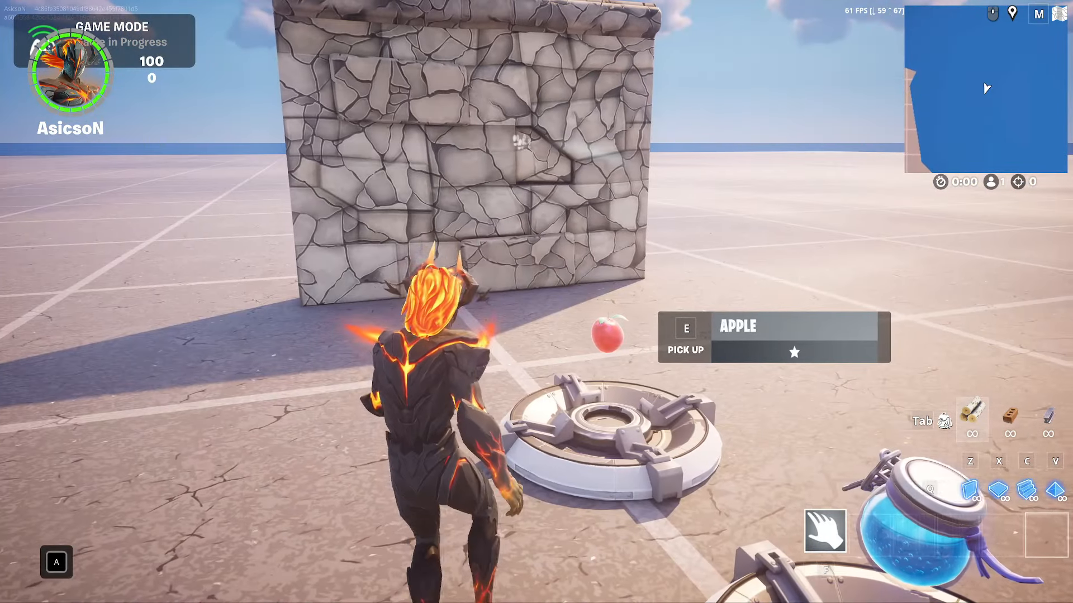
pyautogui.press('a')
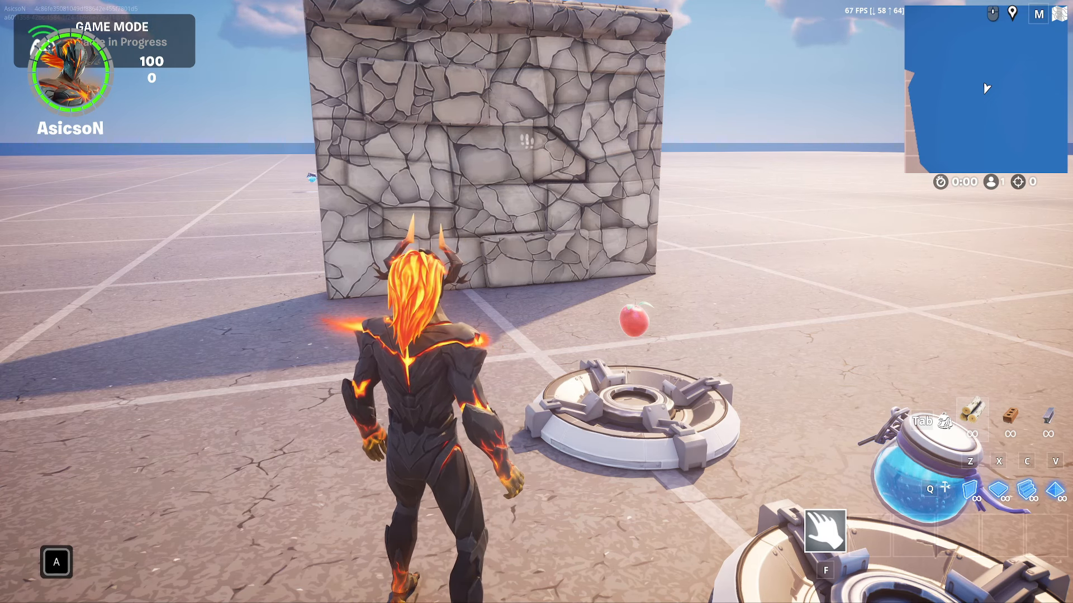
pyautogui.press('s')
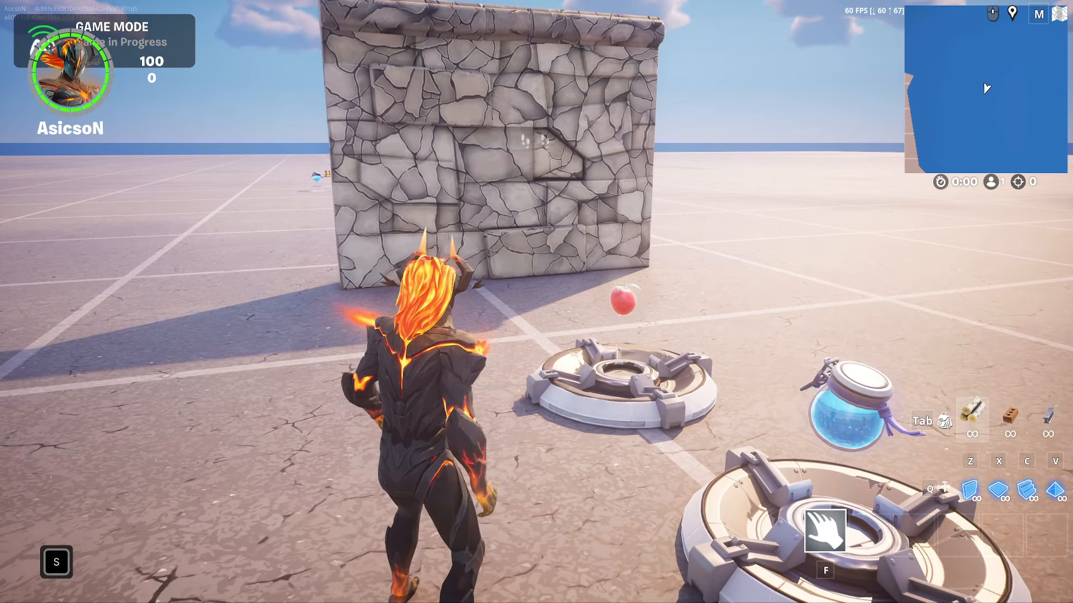
pyautogui.press('w')
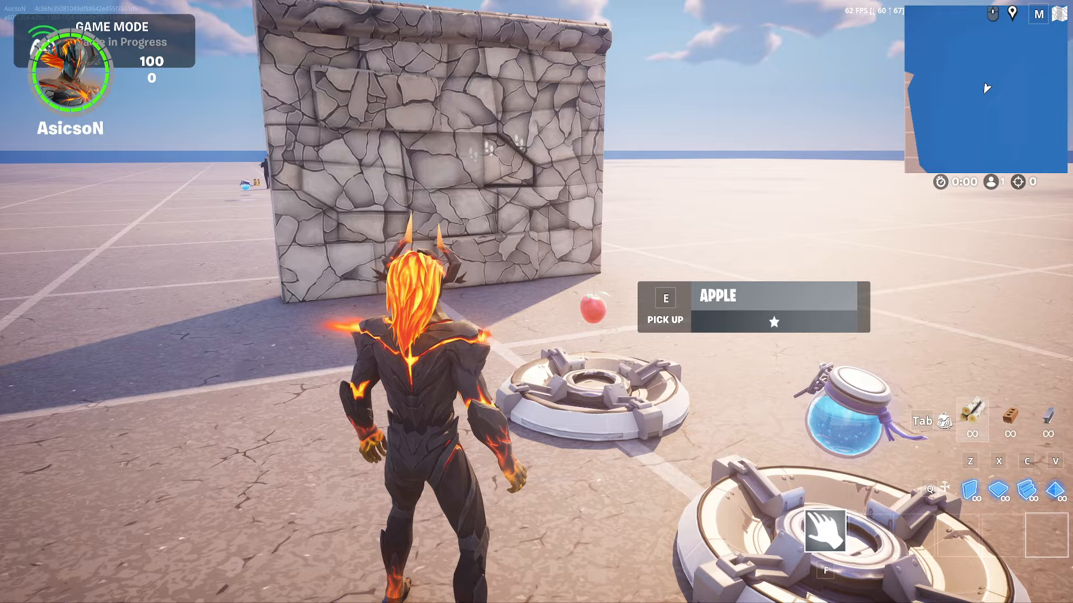
pyautogui.press('a')
pyautogui.press('s')
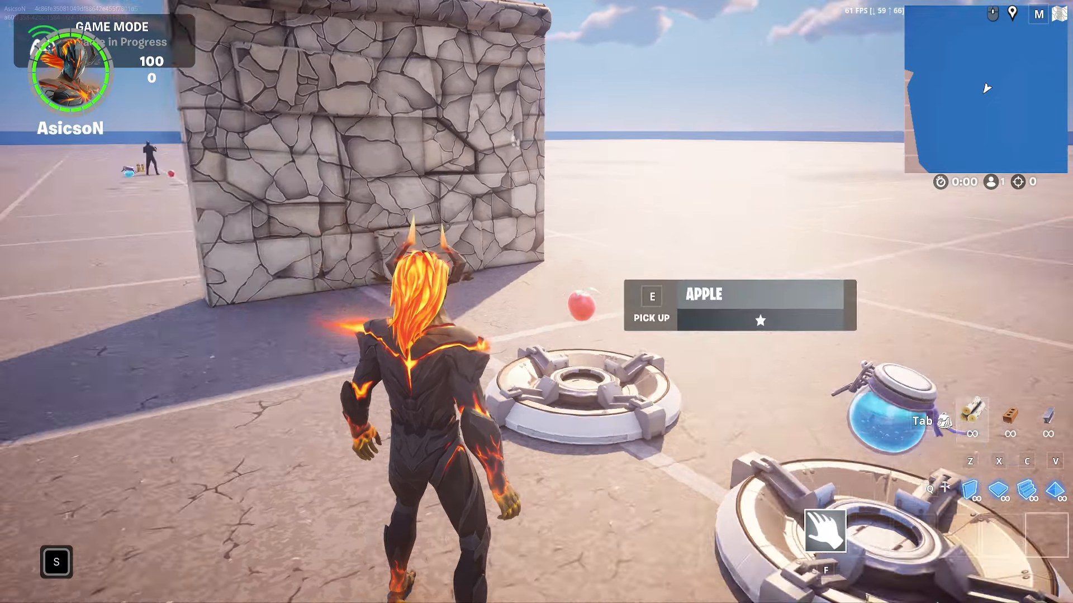
pyautogui.press('d')
pyautogui.press('s')
pyautogui.press('a')
pyautogui.press('w')
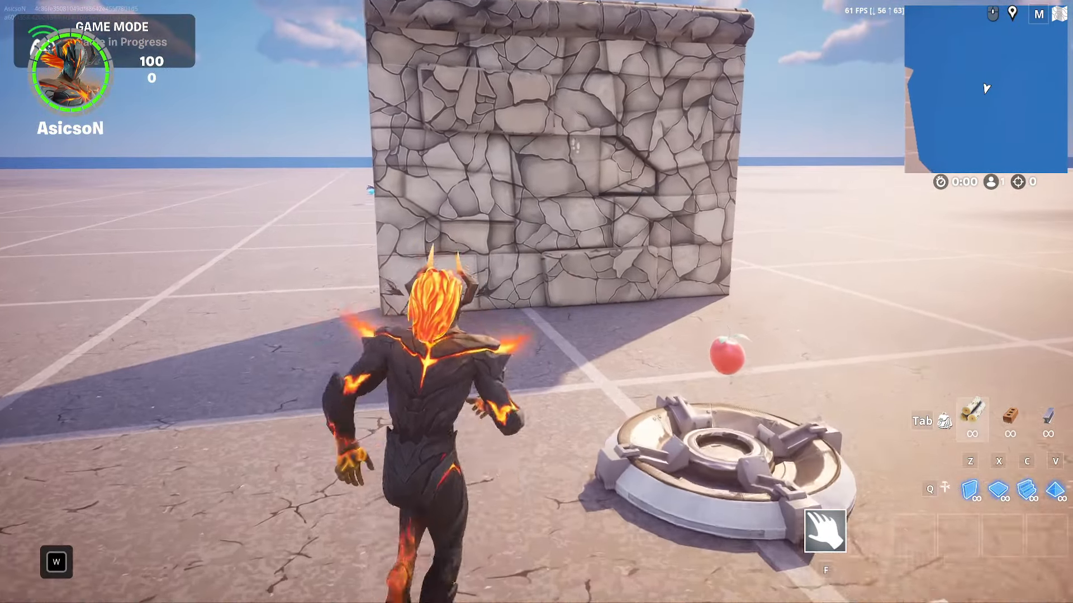
pyautogui.press('d')
pyautogui.press('a')
pyautogui.press('s')
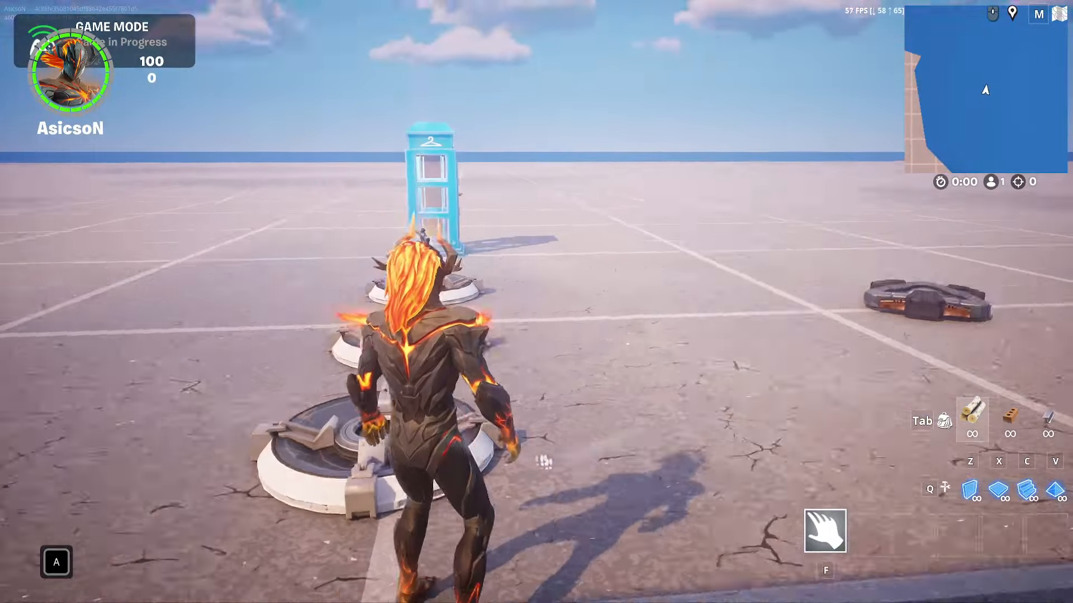
pyautogui.press('w')
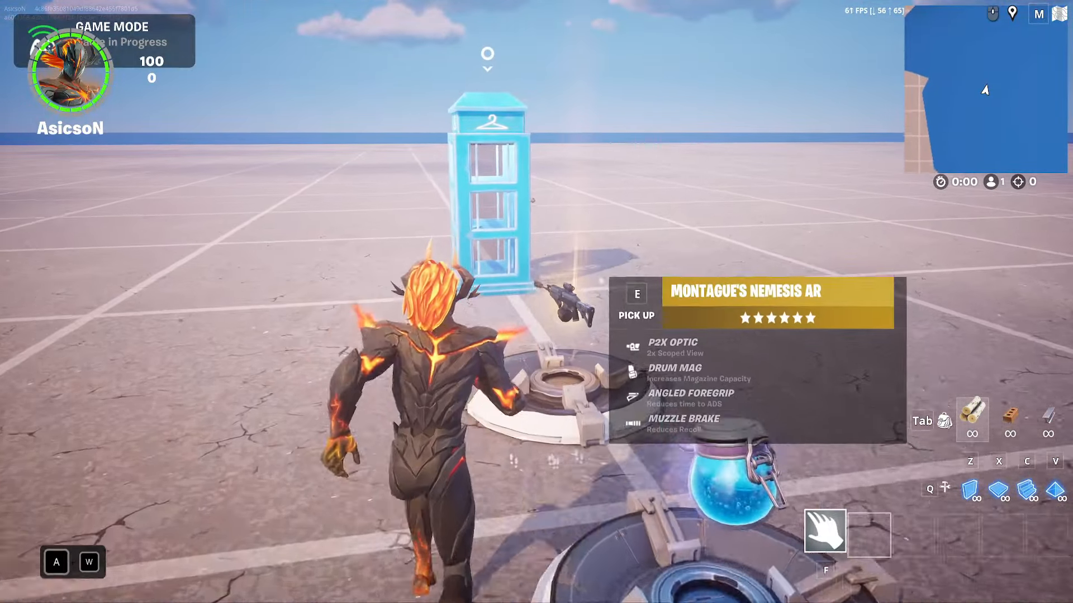
pyautogui.press('s')
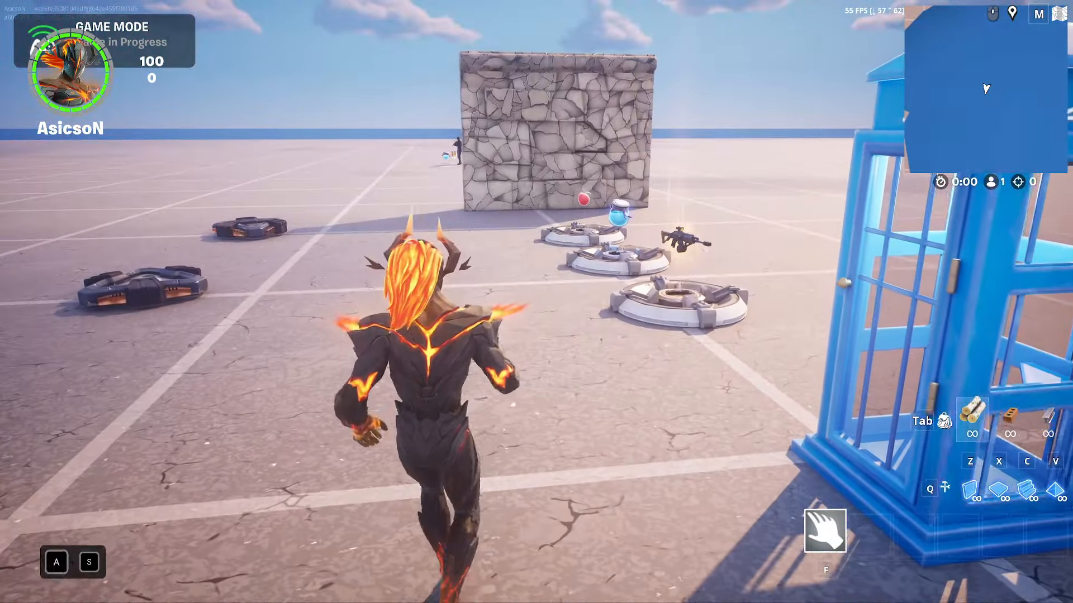
pyautogui.press('d')
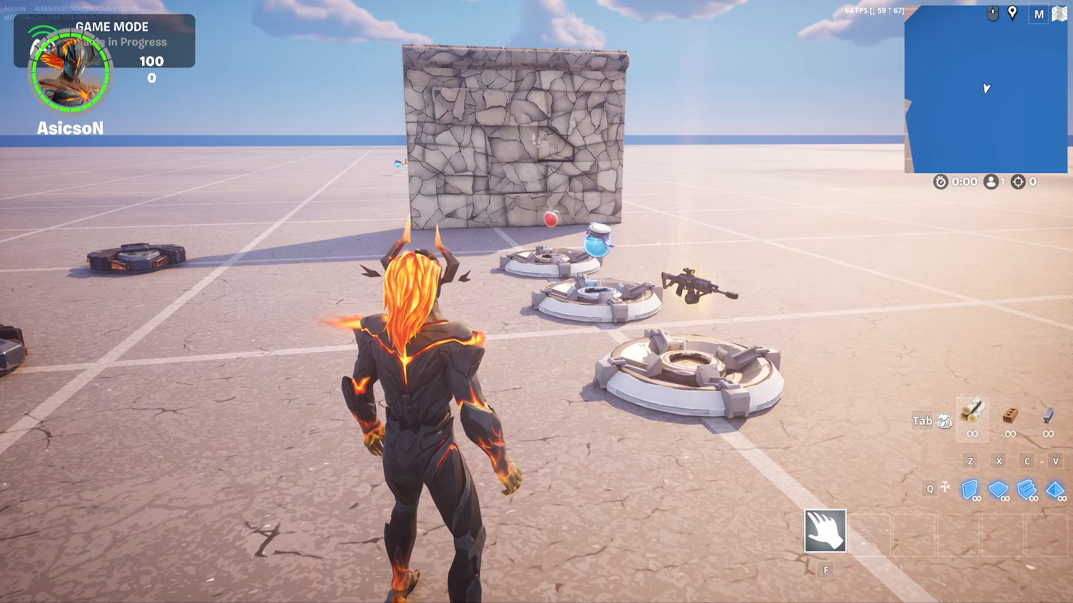
pyautogui.press('w')
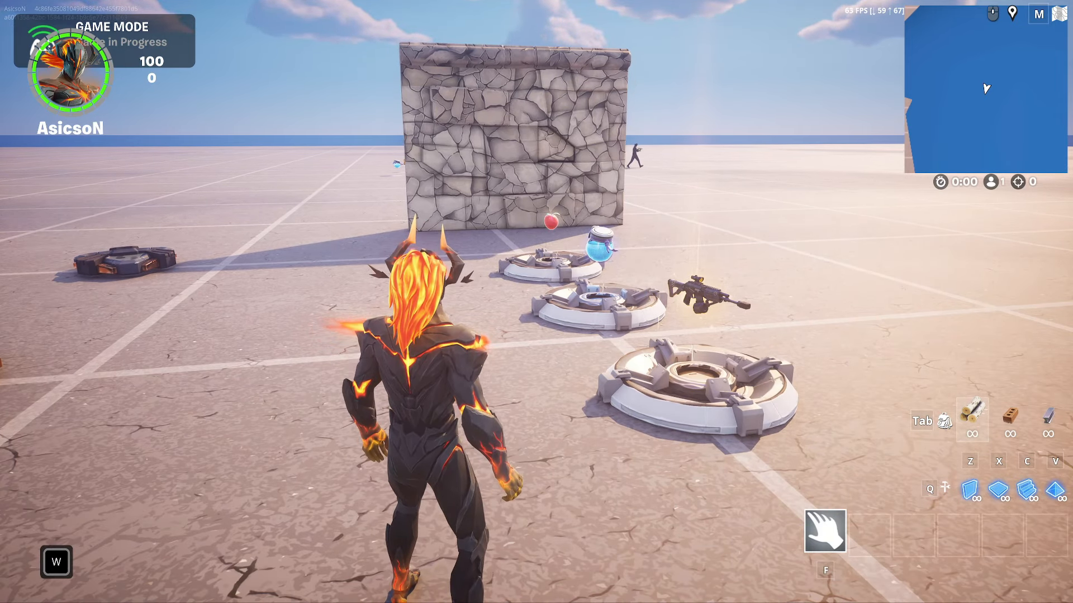